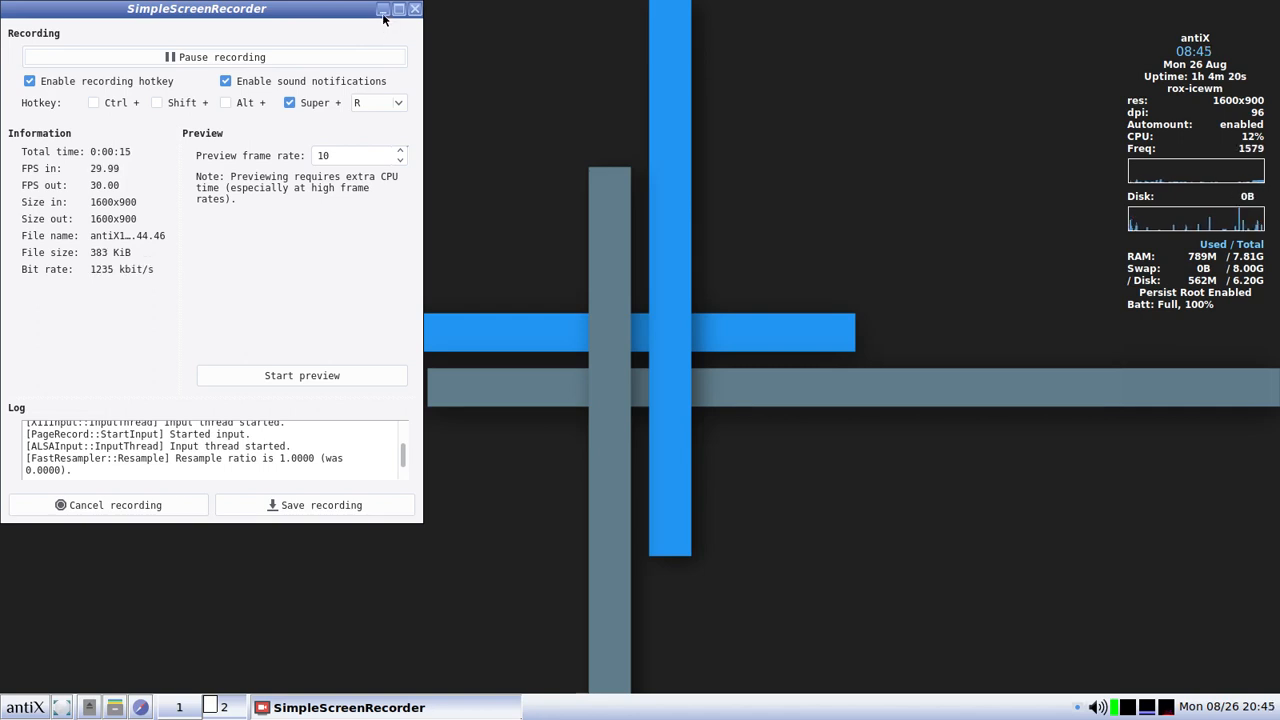
- Minimise the recorder window, then open the home folder in the file manager and minimise it after viewing
click(382, 10)
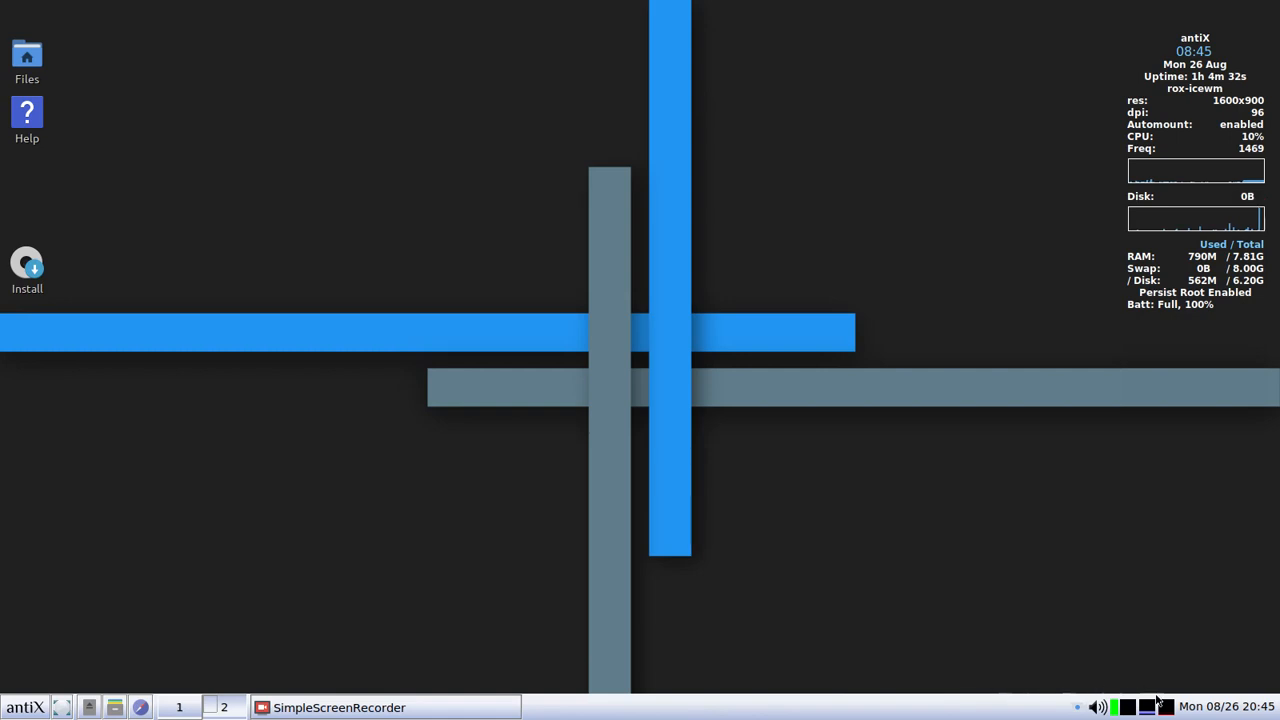
mouse_move(1168, 707)
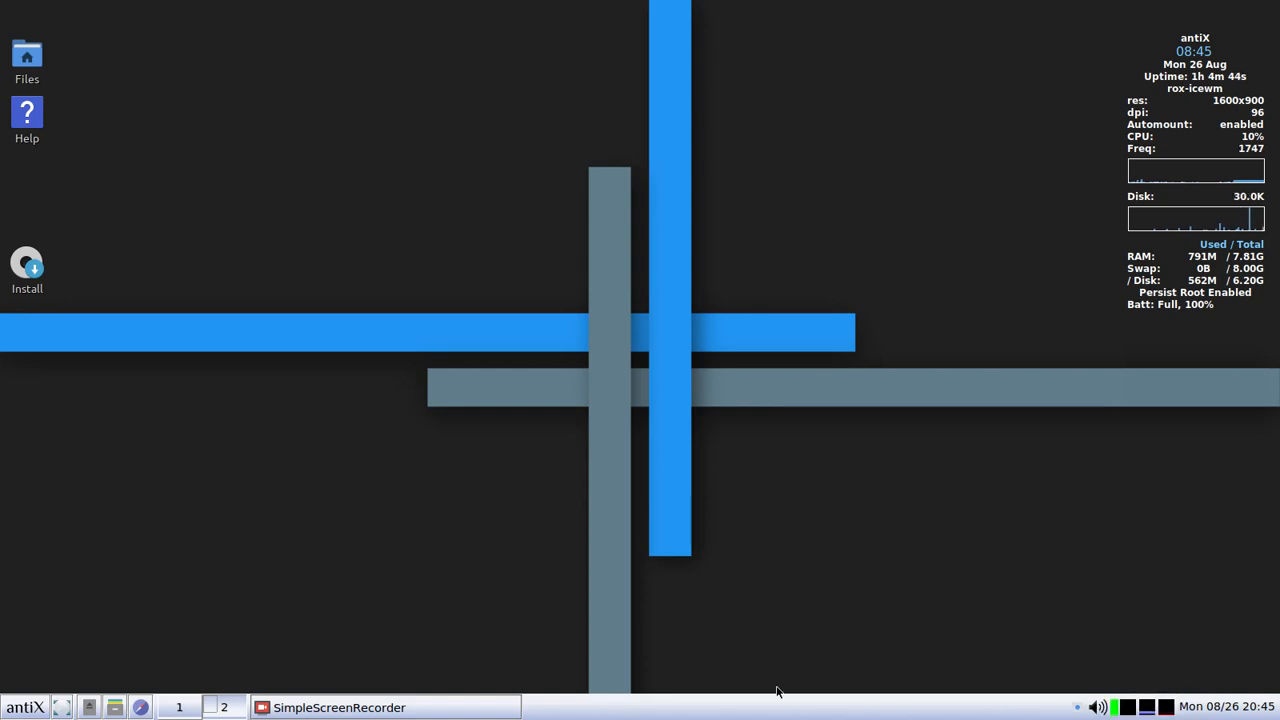
click(113, 707)
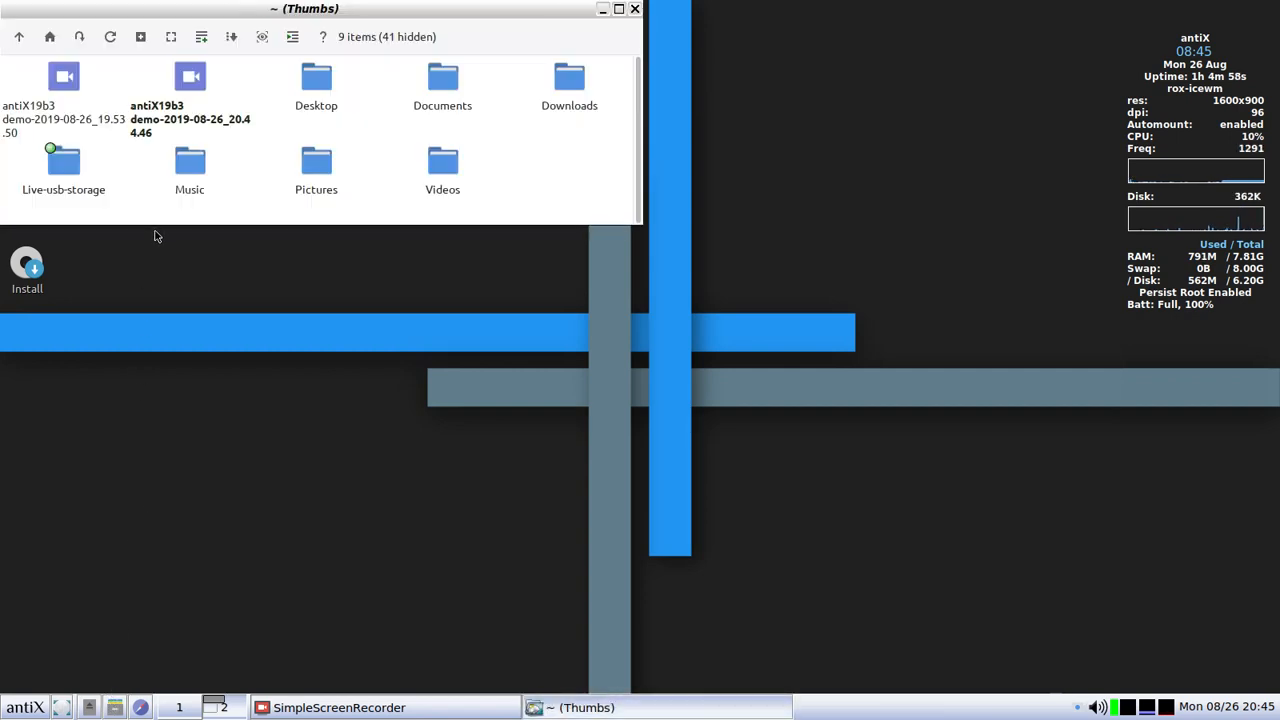
click(602, 10)
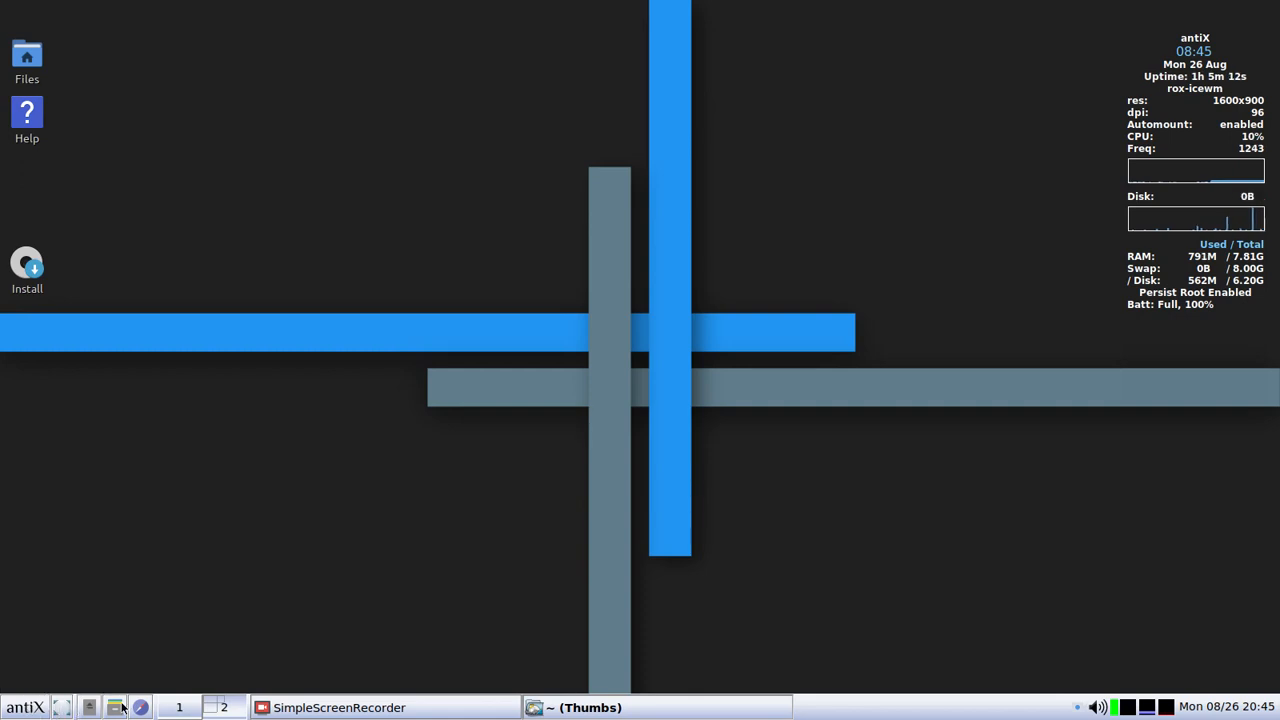
- Switch the desktop session to Space-IceWM
click(25, 707)
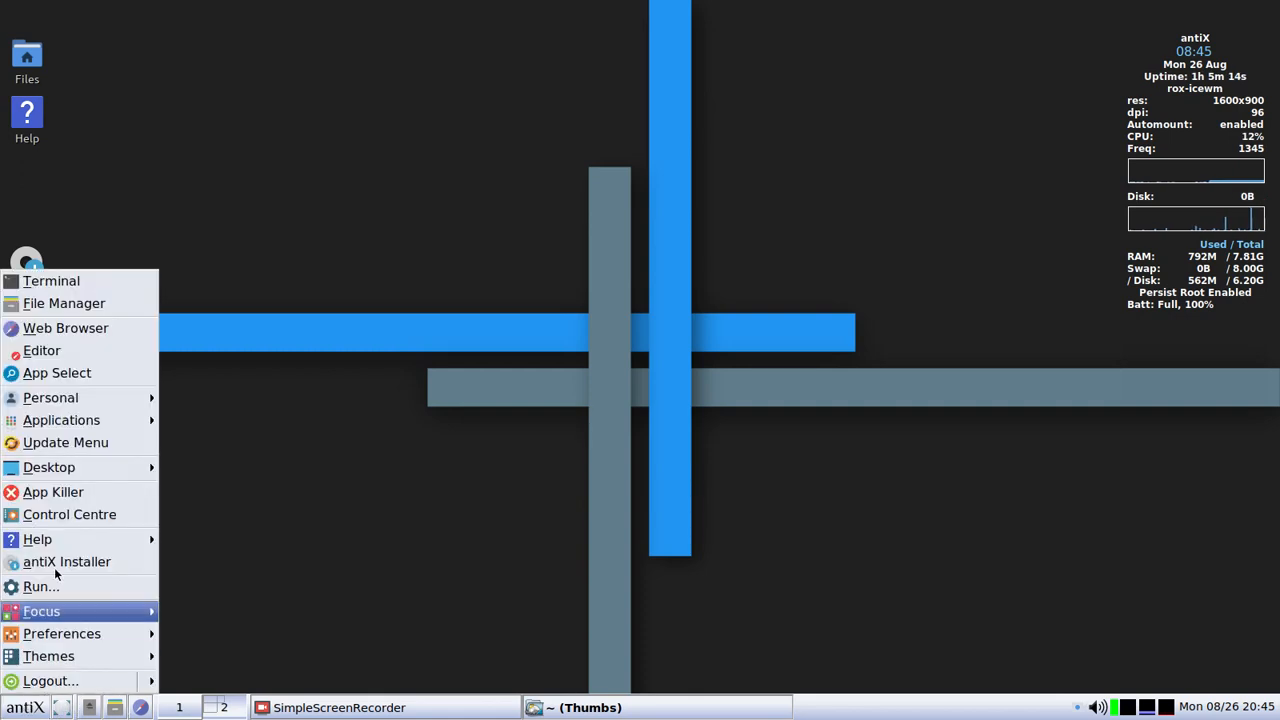
mouse_move(79, 480)
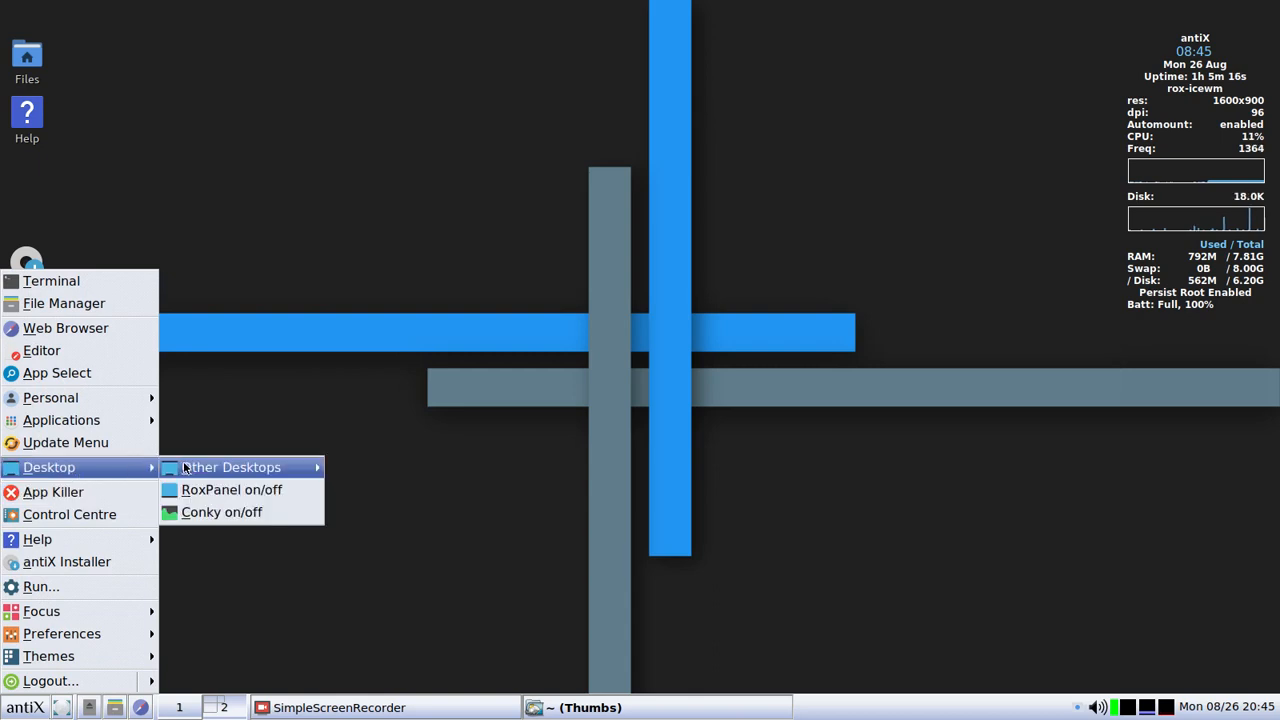
mouse_move(195, 467)
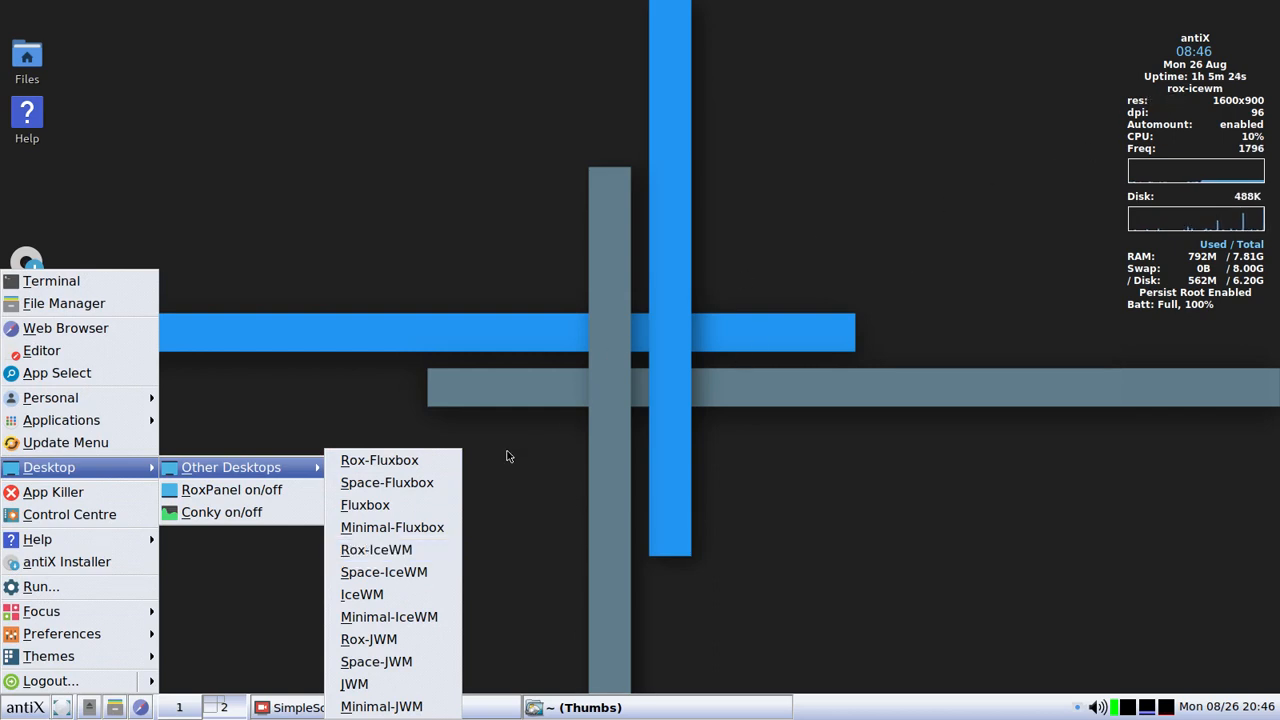
click(402, 572)
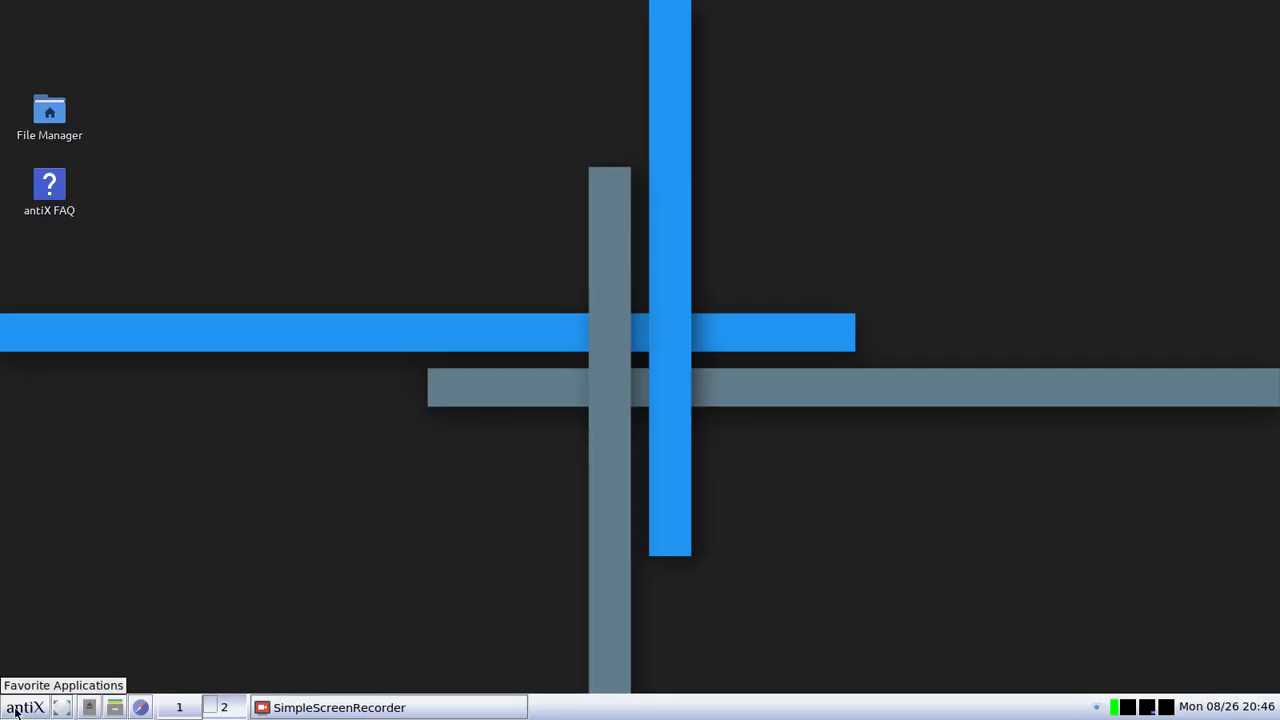
- Open the home folder in the Space-IceWM file manager, select the Desktop folder, and minimise the window
click(115, 707)
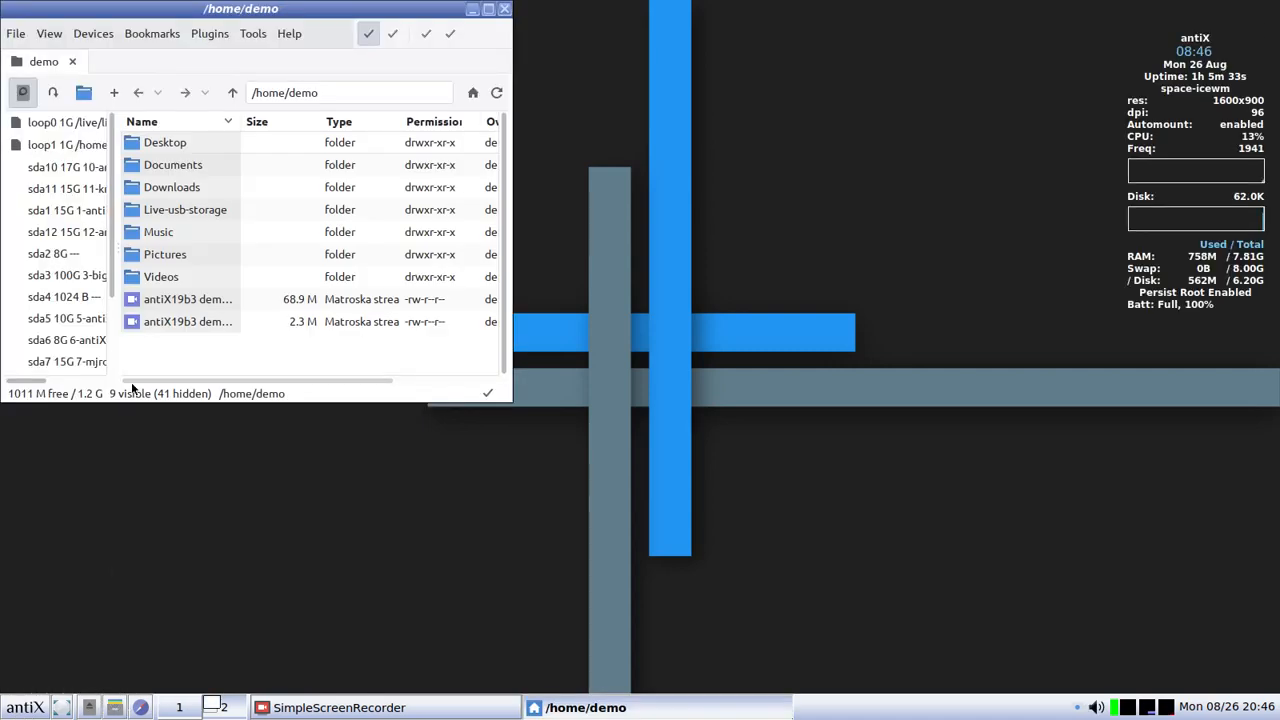
click(132, 143)
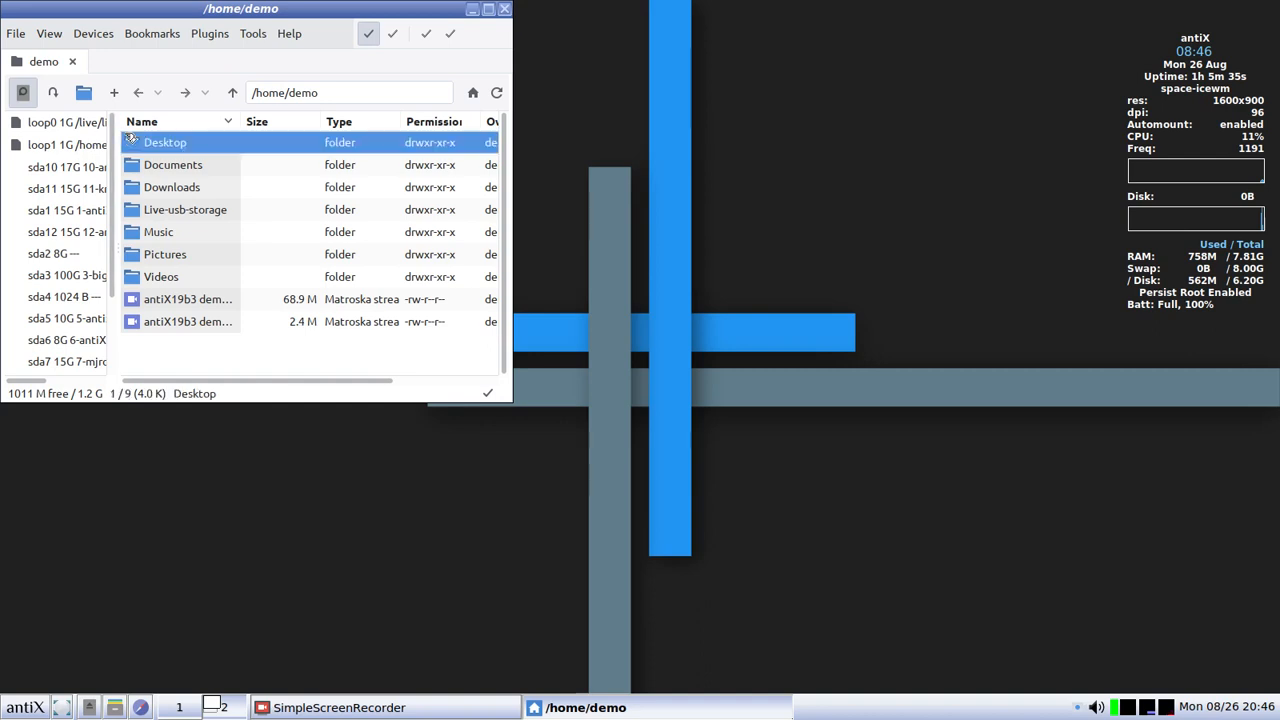
click(472, 9)
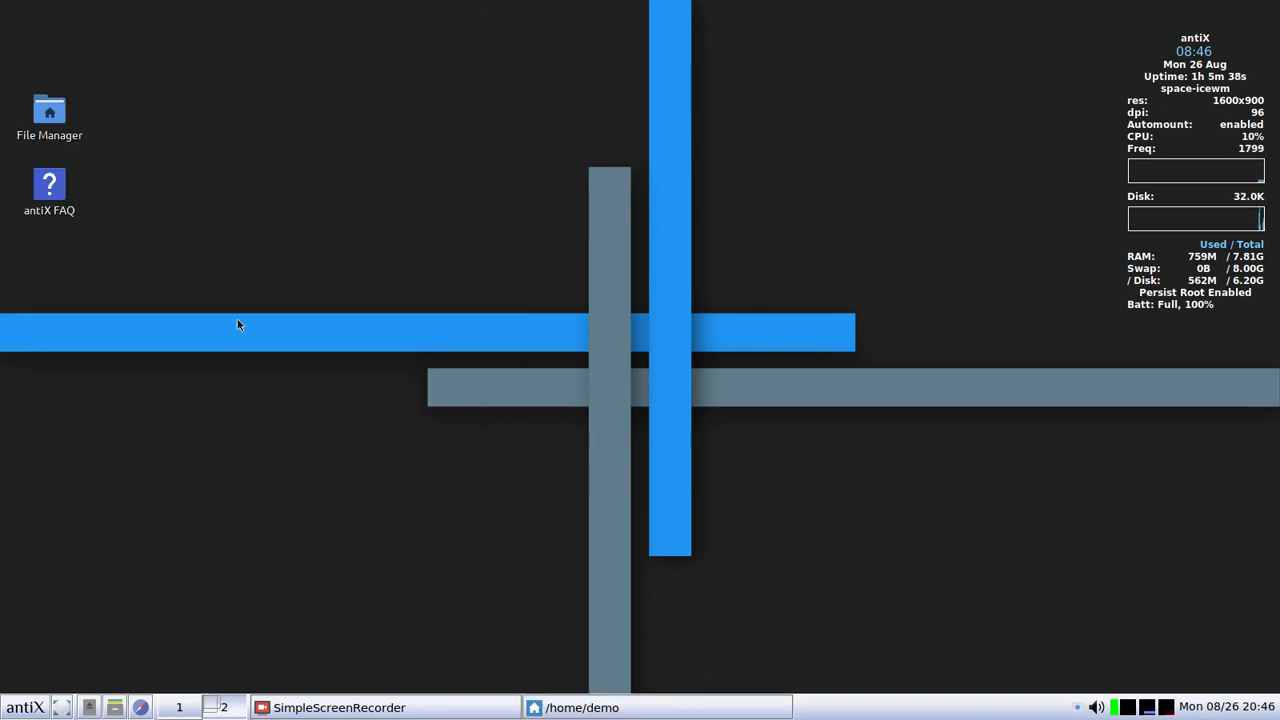
click(33, 712)
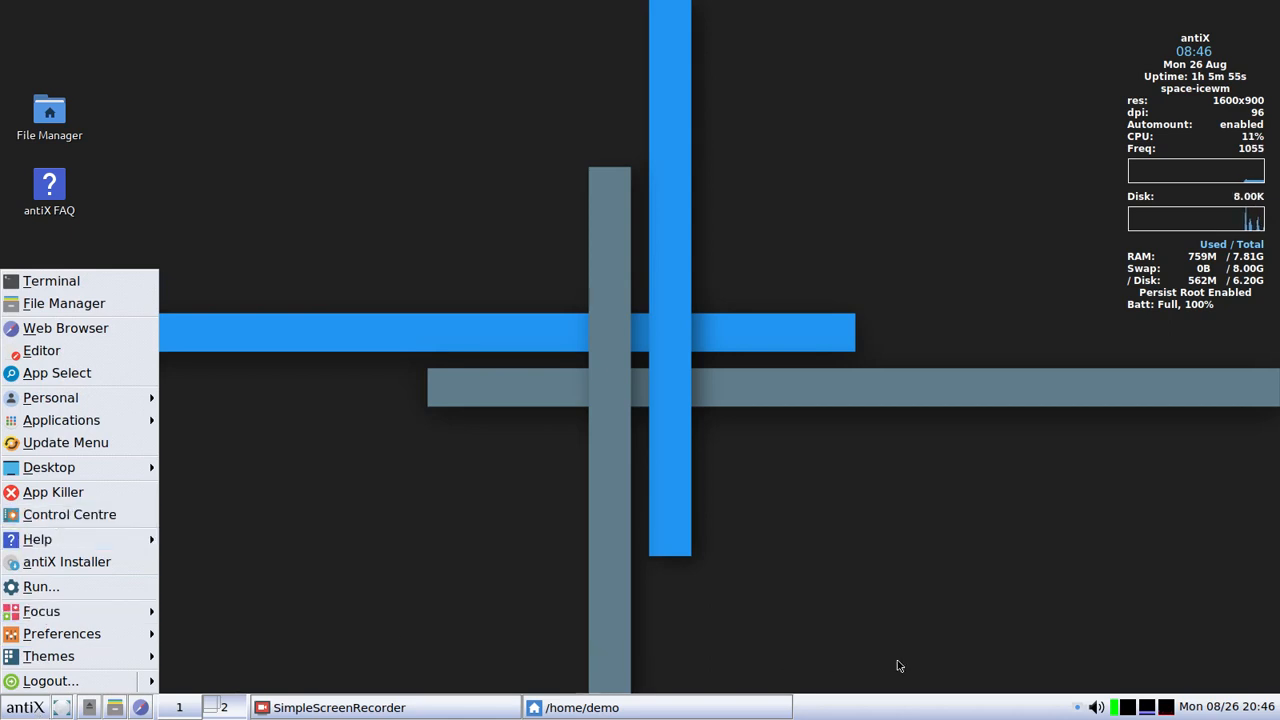
click(1130, 711)
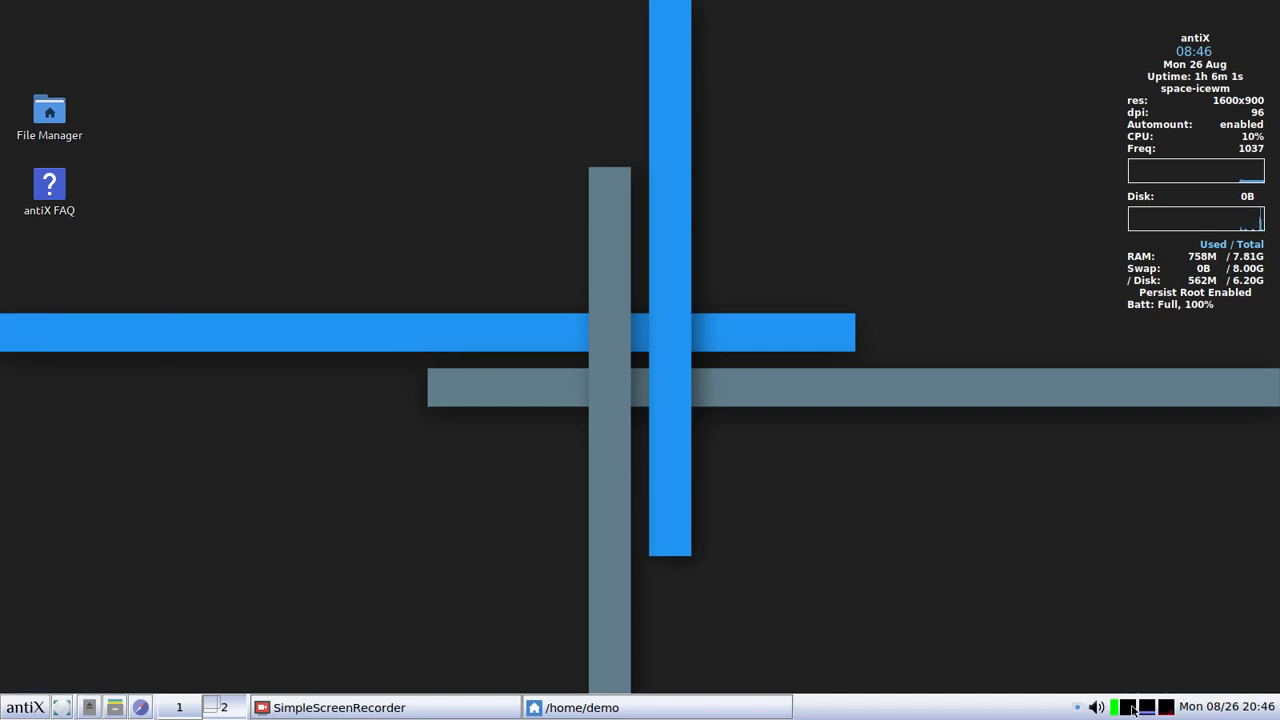
- Launch WiFi Connect (Connman) from the antiX Control Centre and disable the wired connection
mouse_move(1133, 708)
click(19, 707)
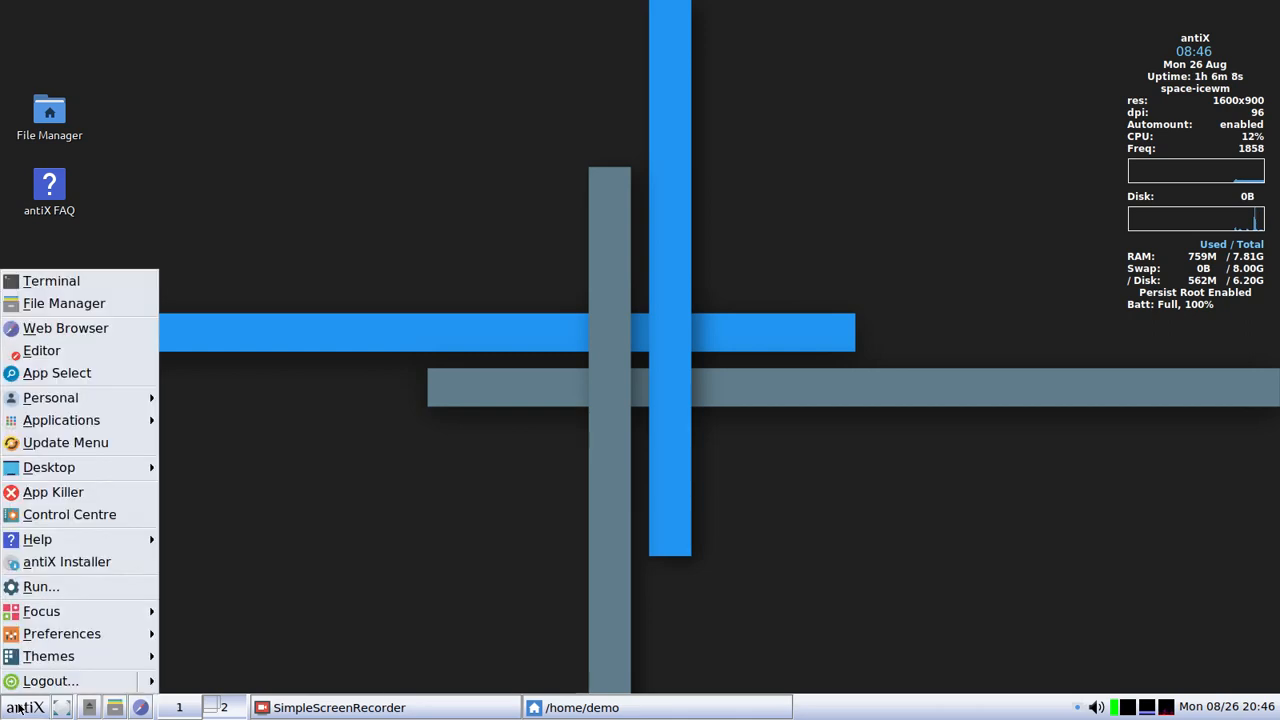
click(50, 518)
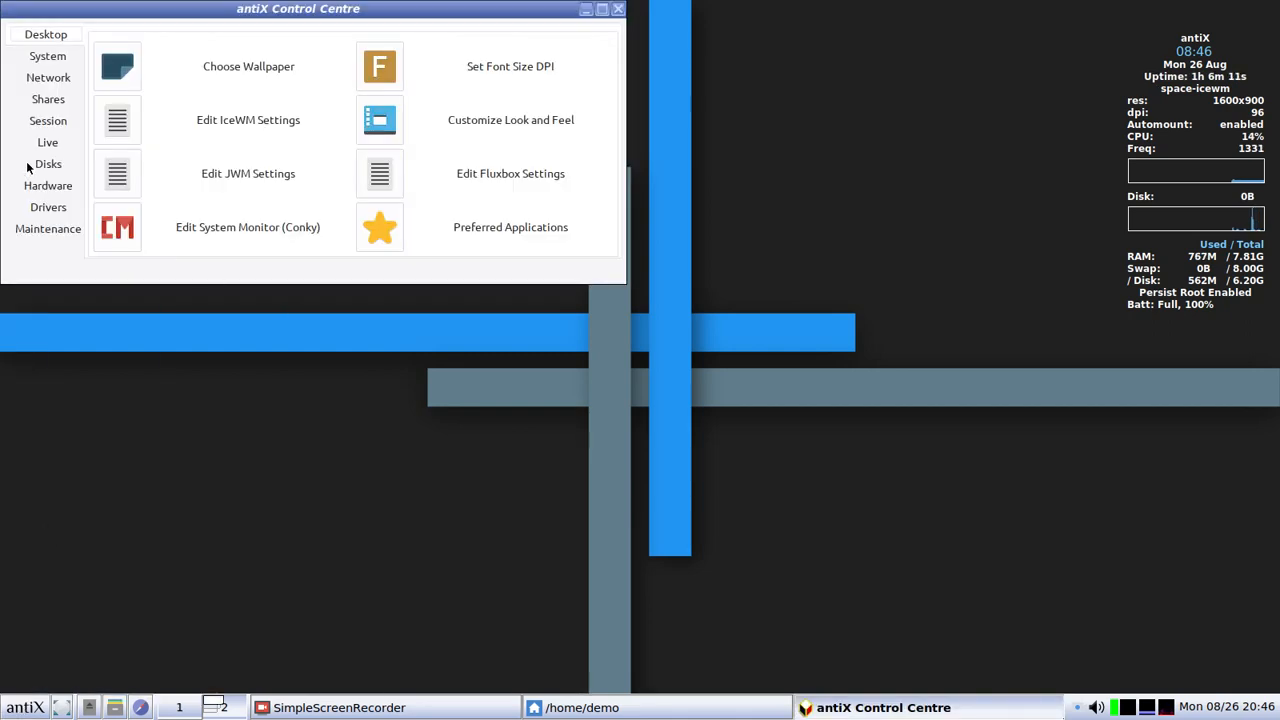
click(56, 79)
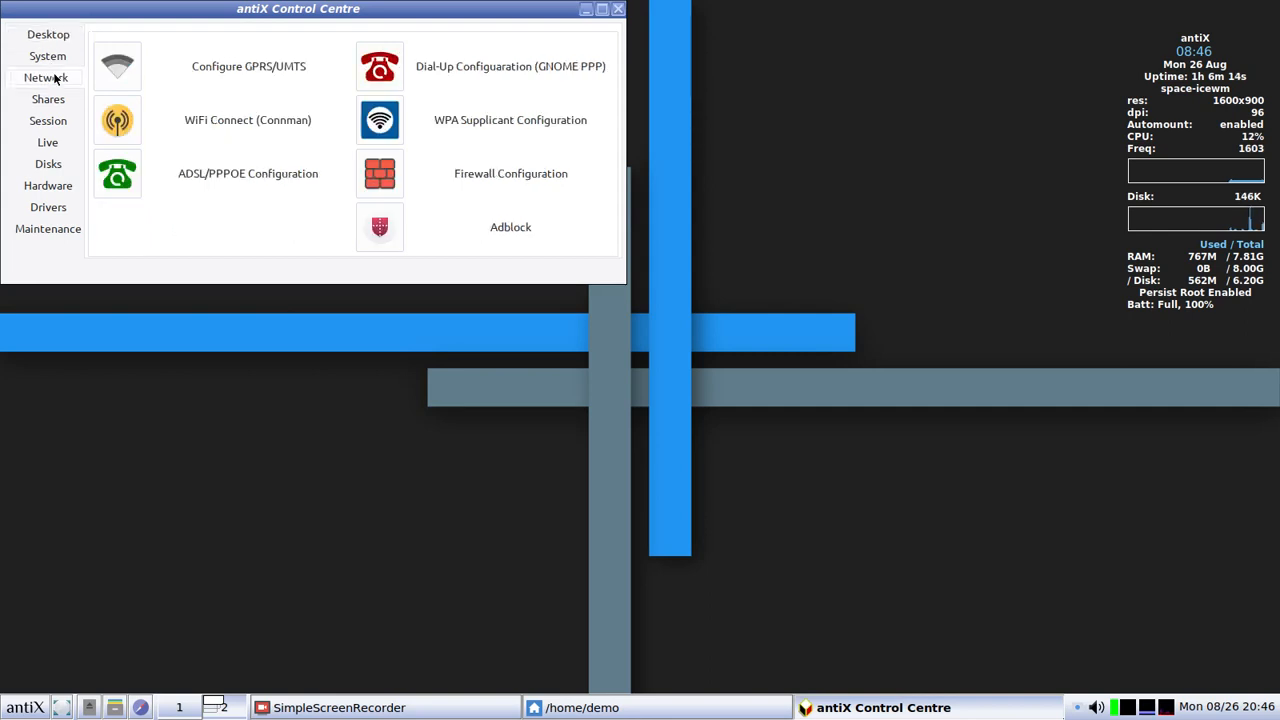
click(130, 124)
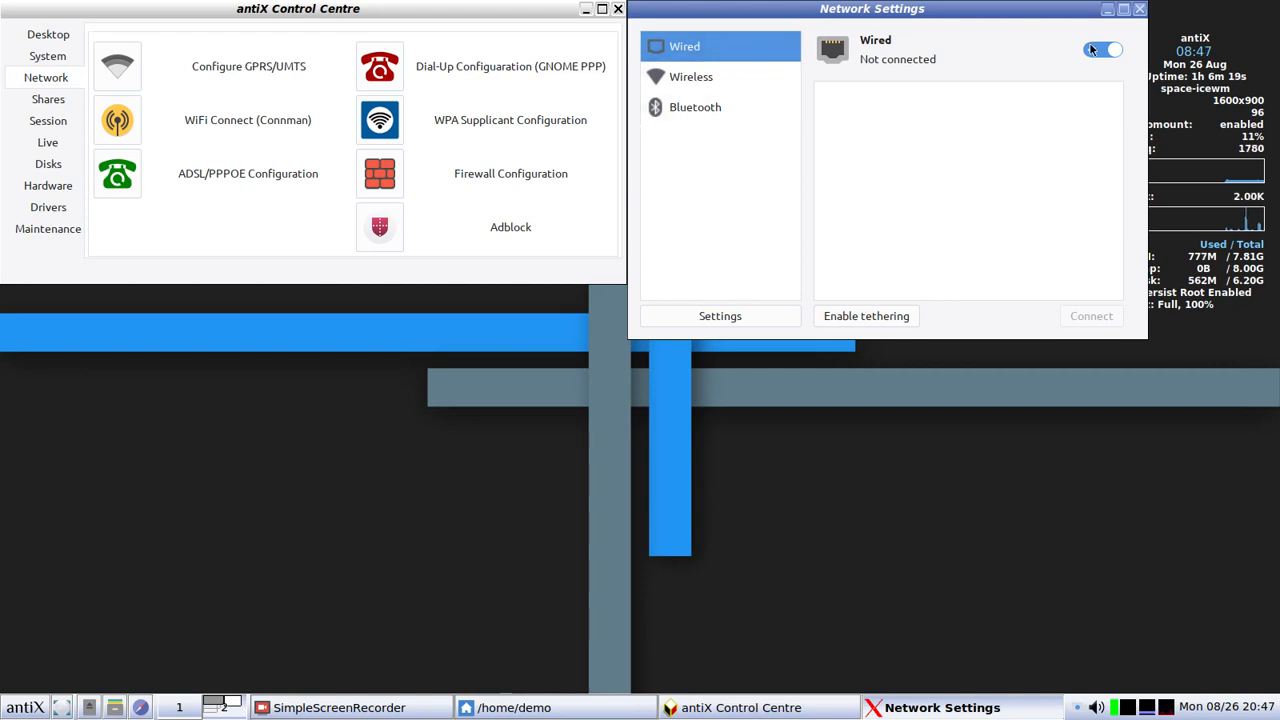
click(1092, 50)
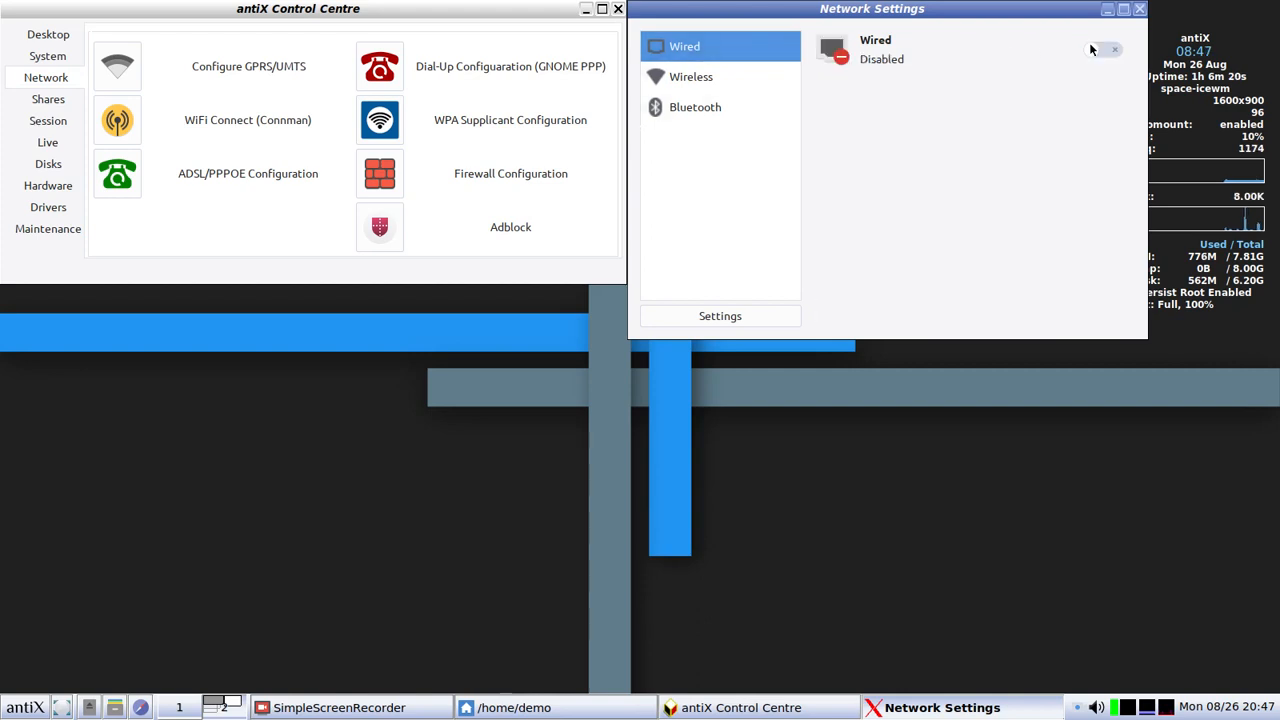
- Enable WiFi, connect to the dlink19 network, and close the network settings
click(698, 80)
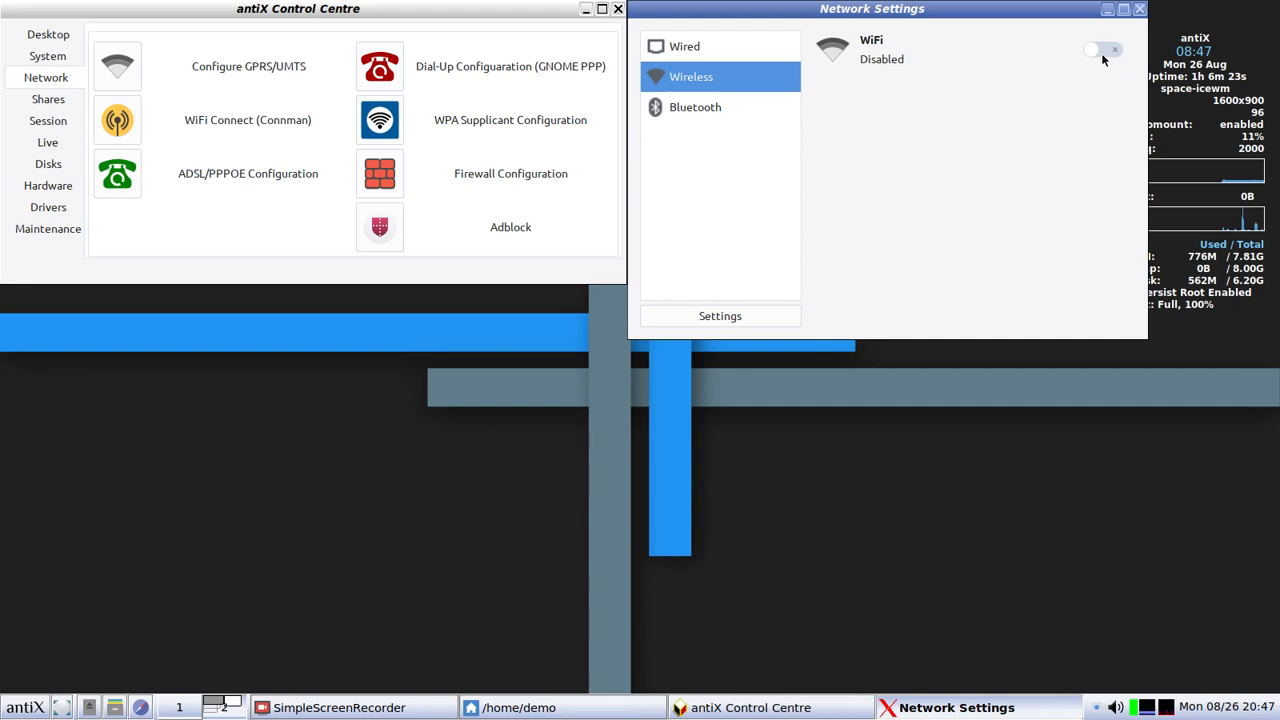
click(1104, 55)
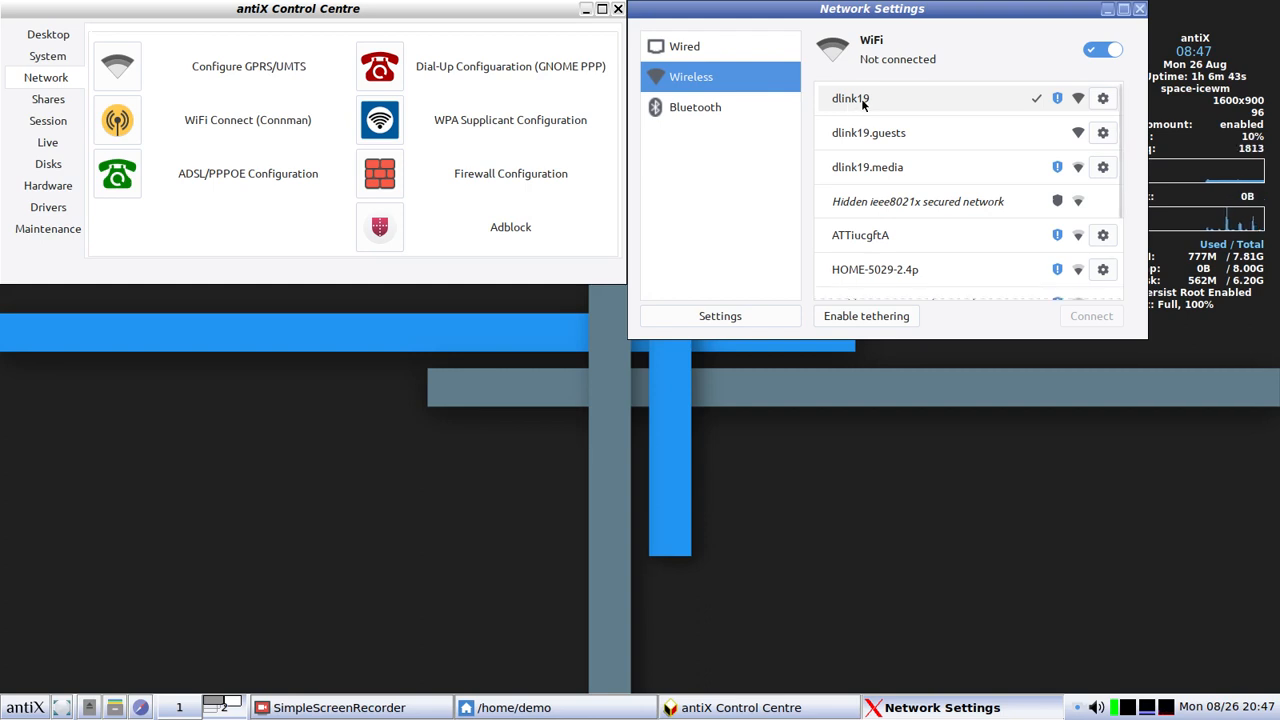
click(863, 104)
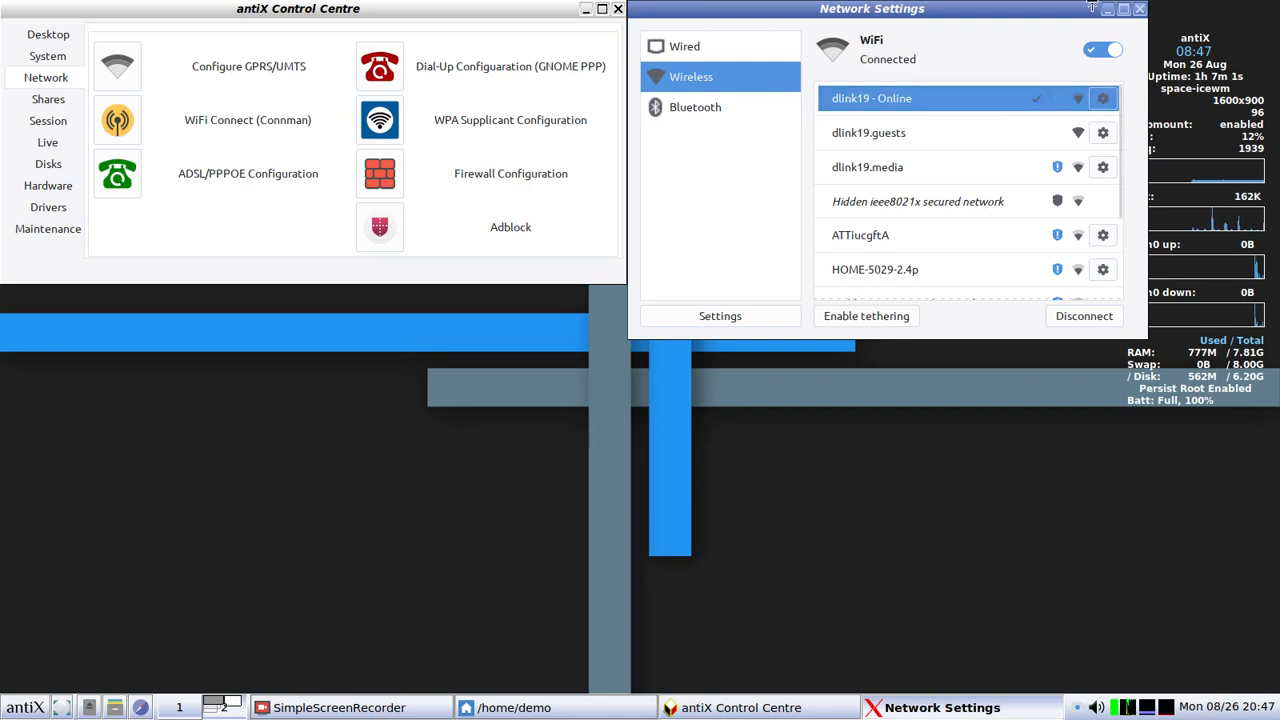
click(1142, 10)
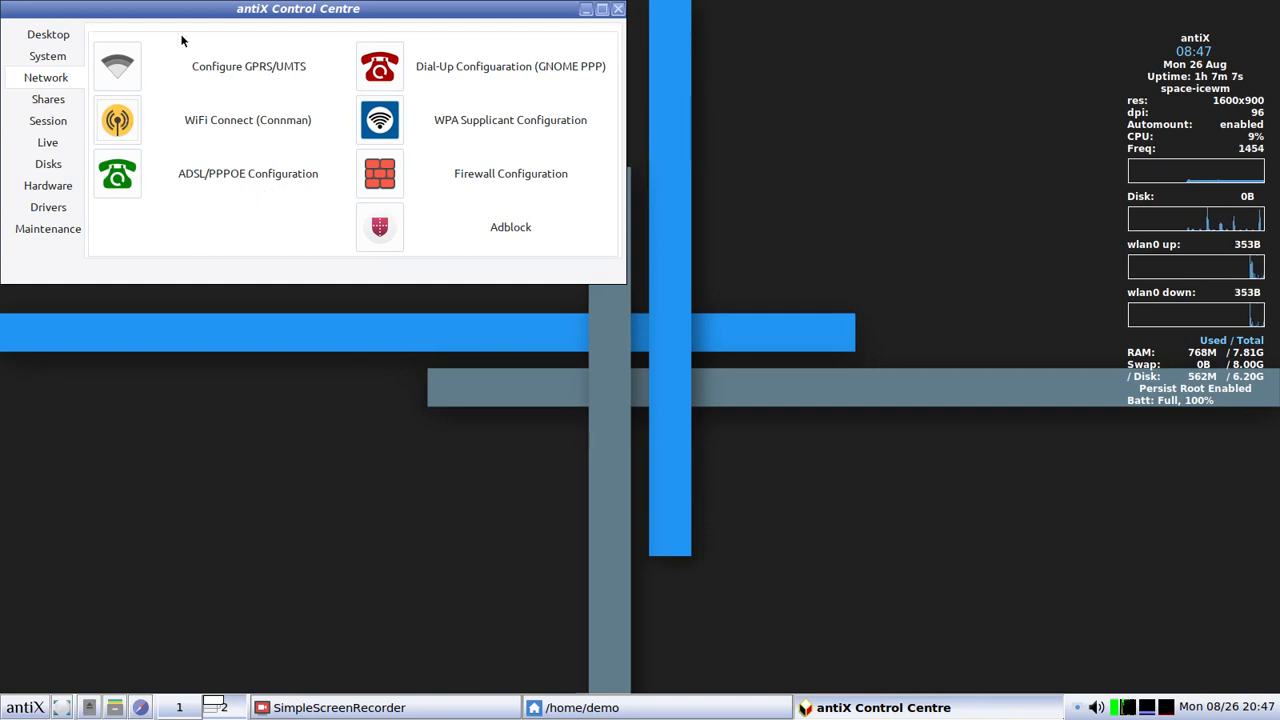
- Move the Control Centre to the middle of the desktop and open the IceWM settings files for editing
drag(228, 13, 532, 157)
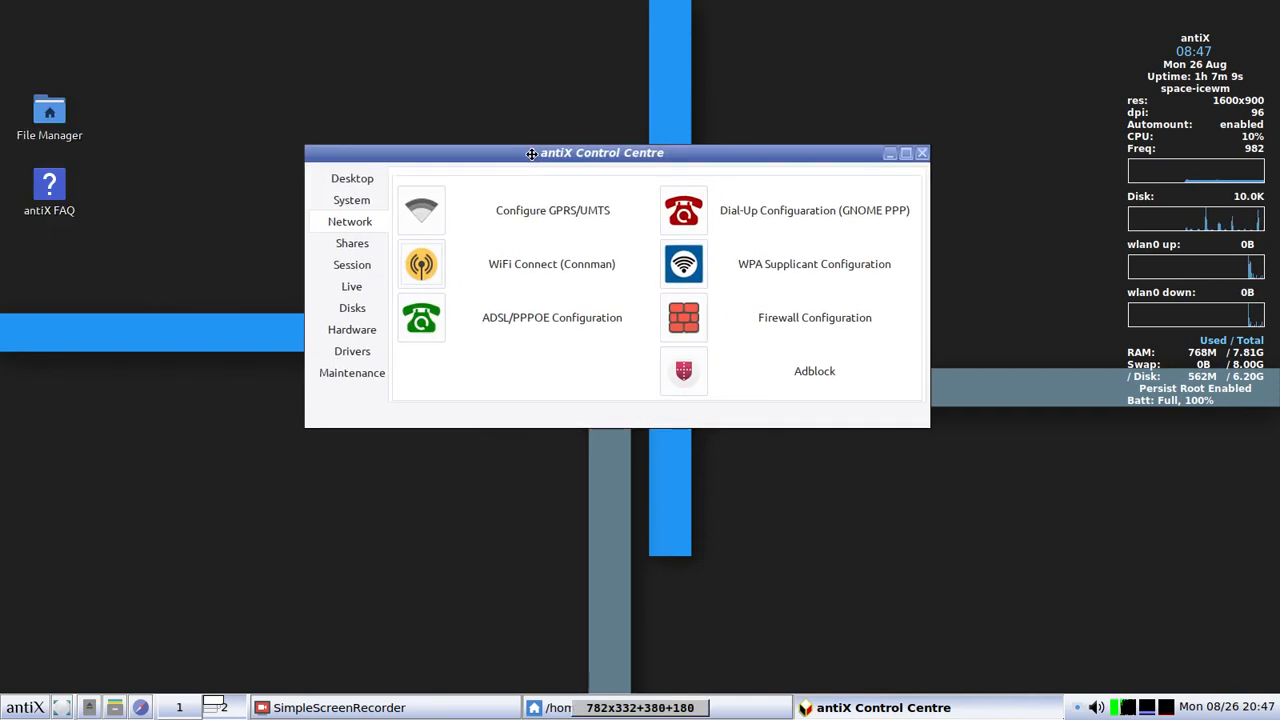
click(352, 179)
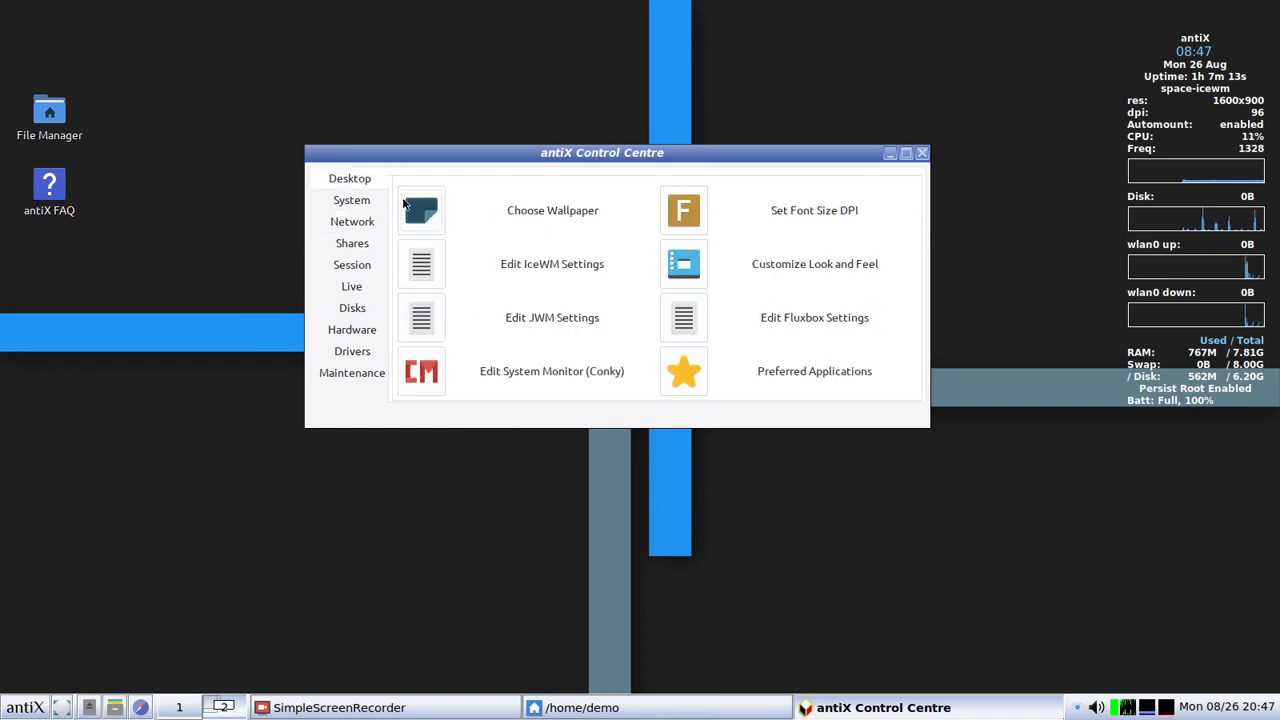
click(421, 263)
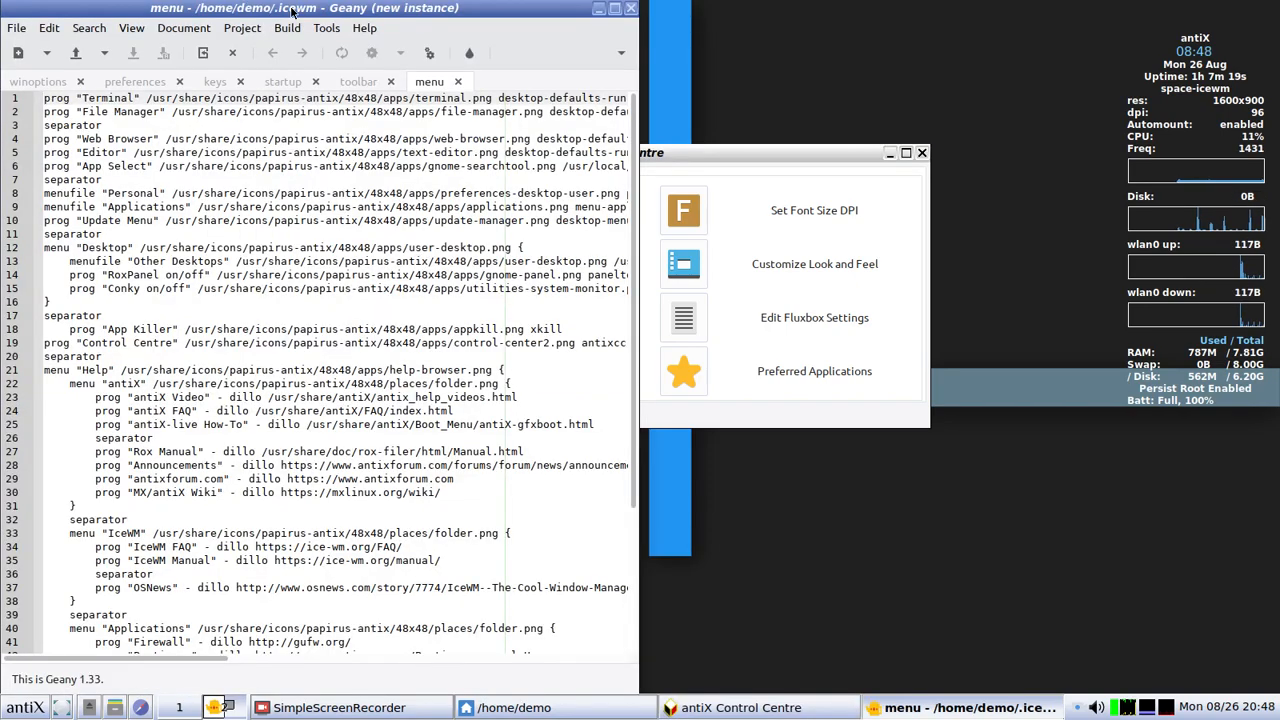
- Move the Geany window away from the screen corner, close the preferences file, and display the keys file
drag(293, 7, 532, 34)
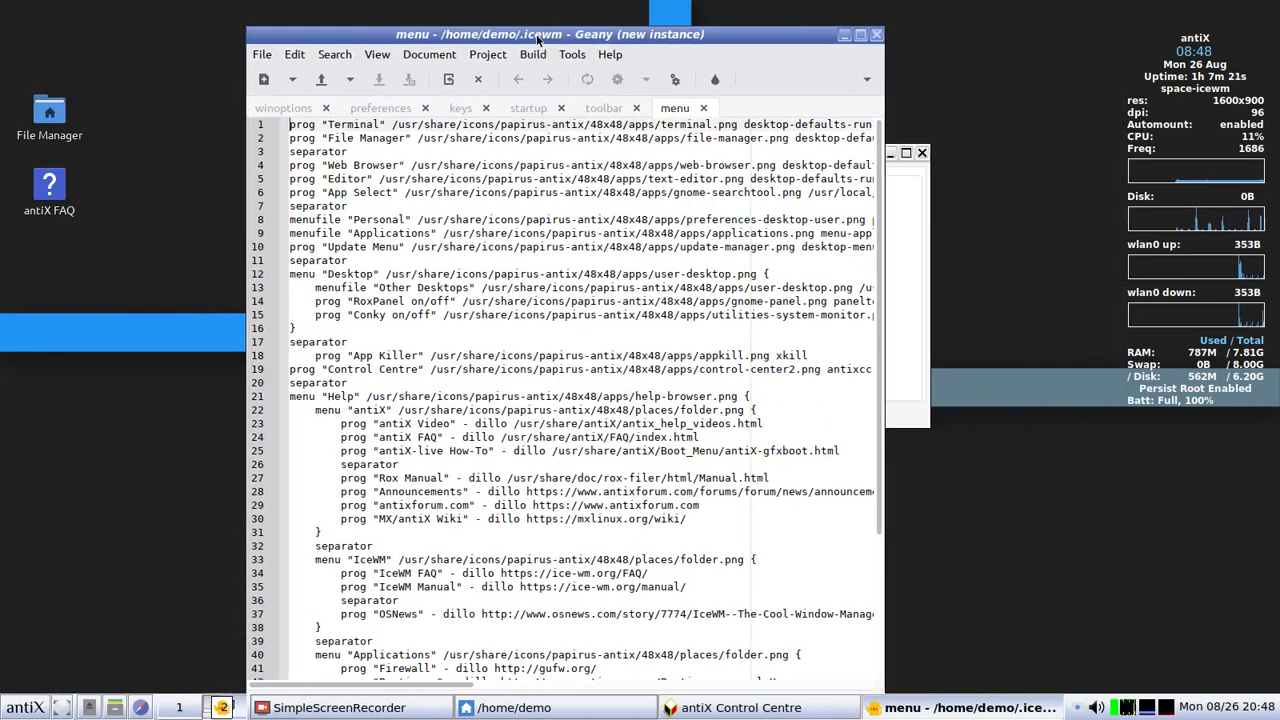
click(425, 108)
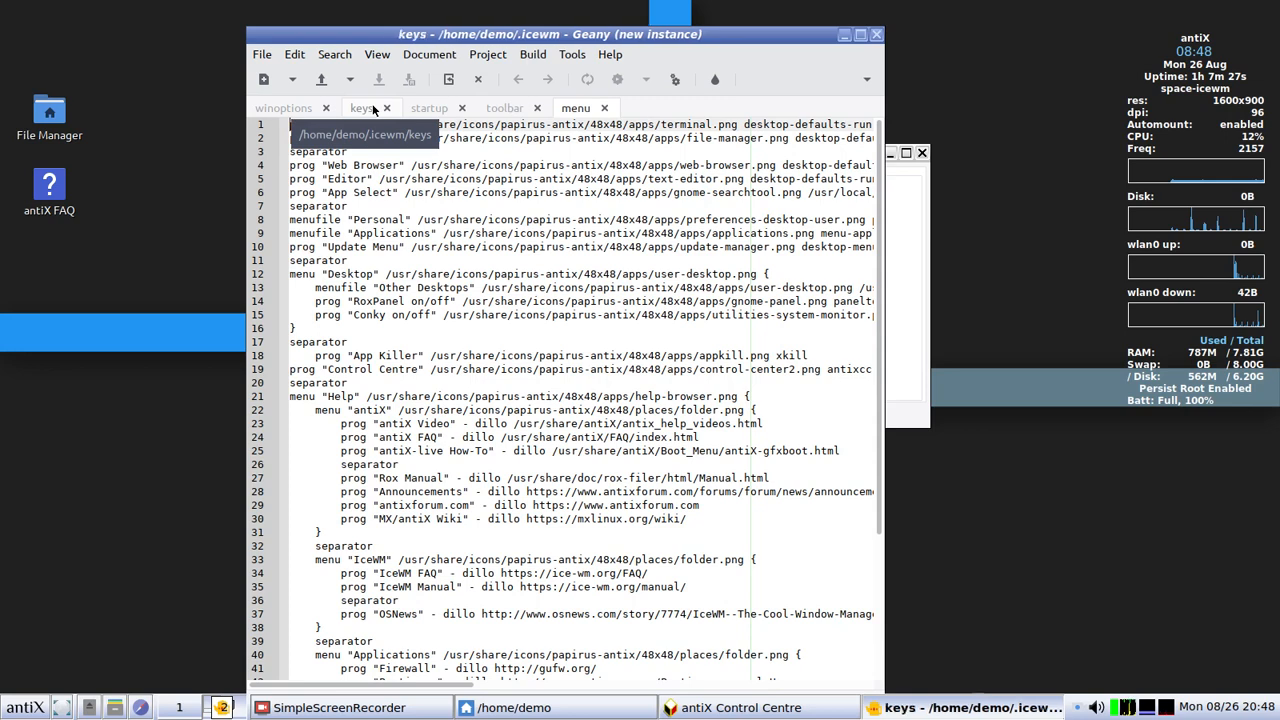
click(372, 110)
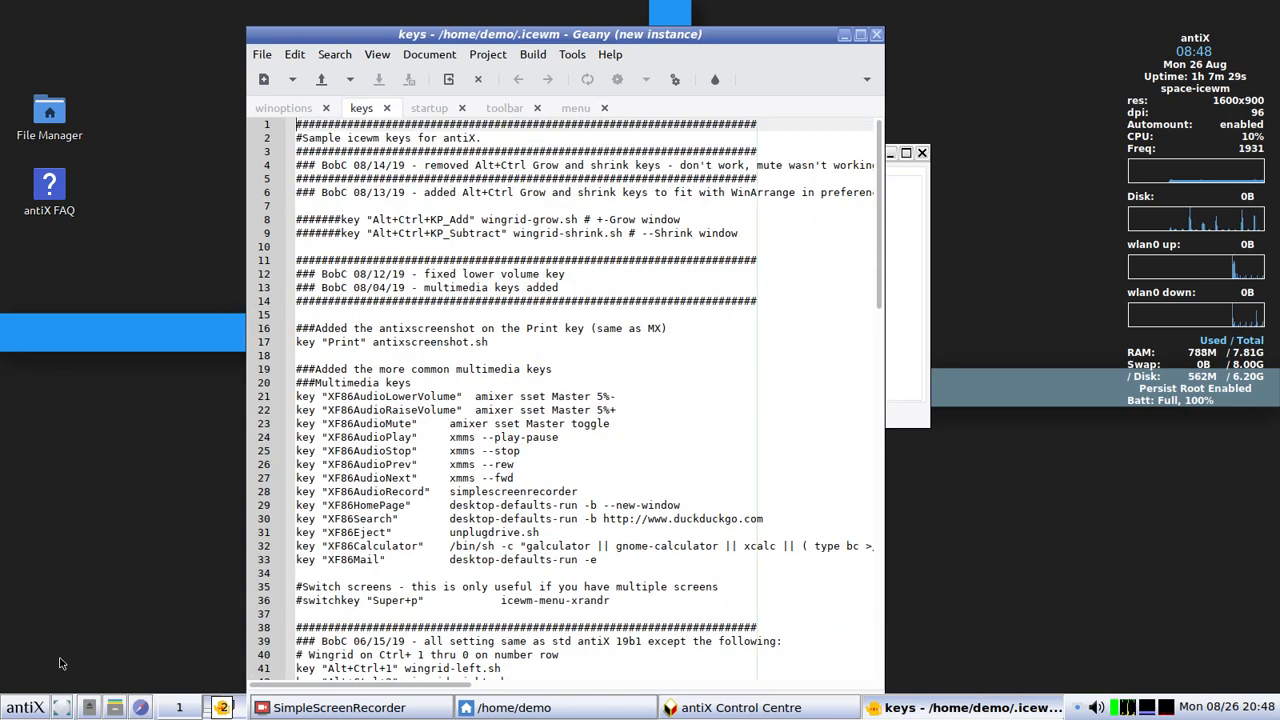
- Launch a second, separate Geany editor window from the Programming applications
click(25, 707)
mouse_move(45, 470)
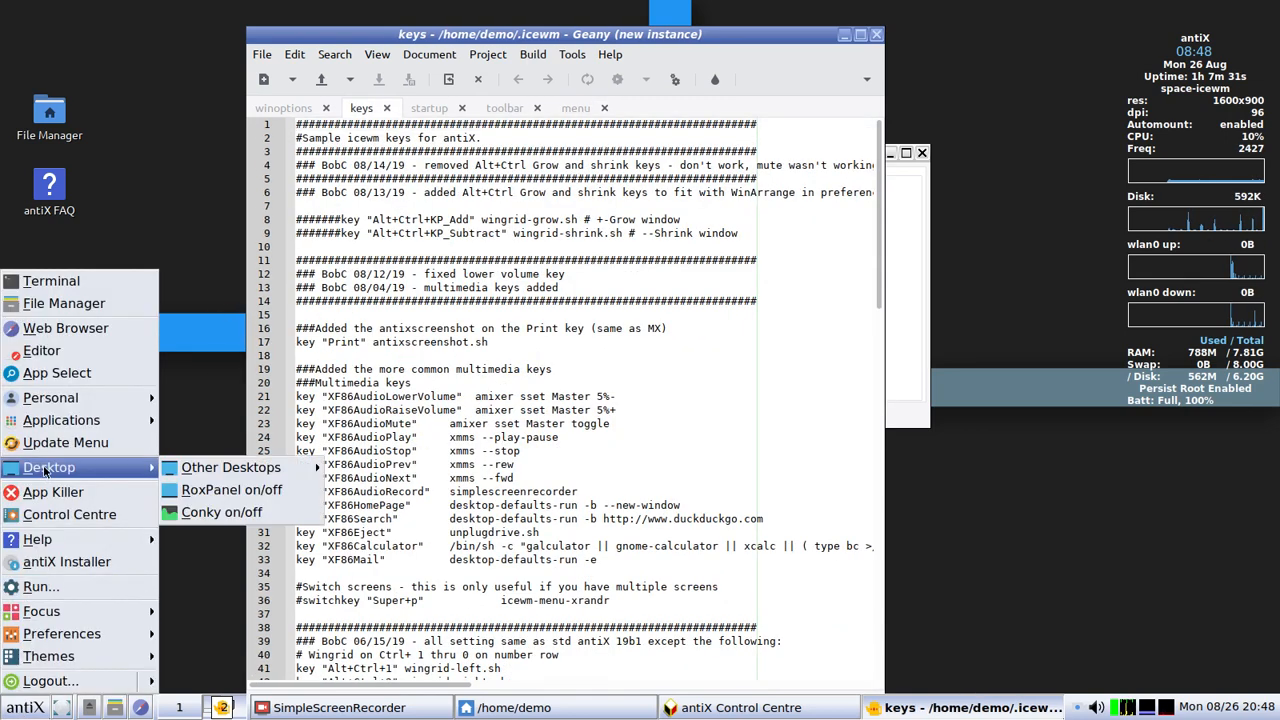
mouse_move(140, 428)
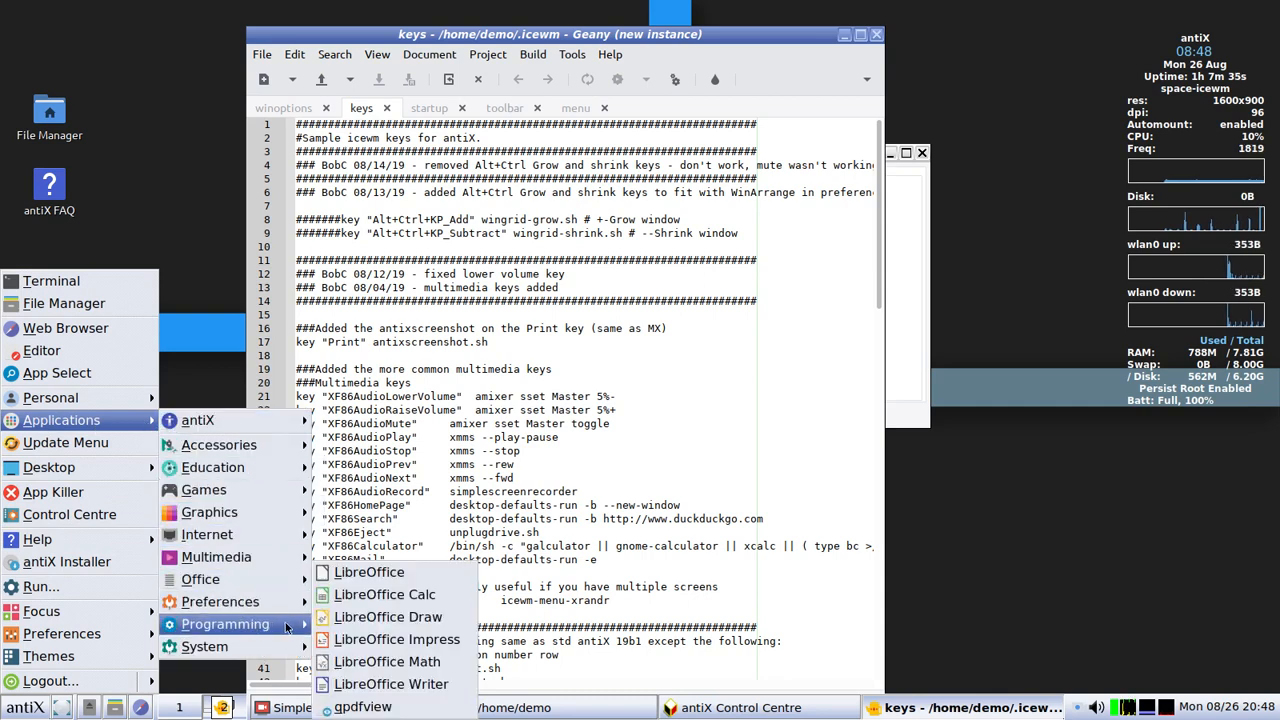
mouse_move(290, 627)
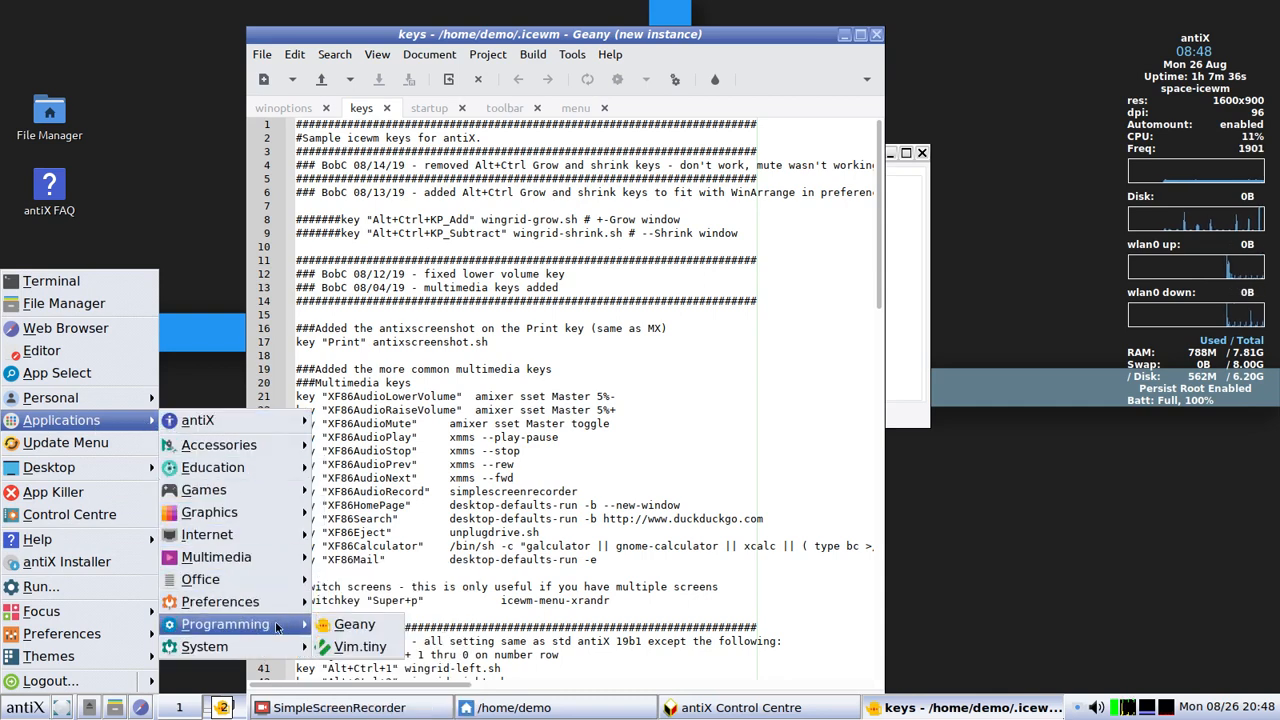
click(343, 625)
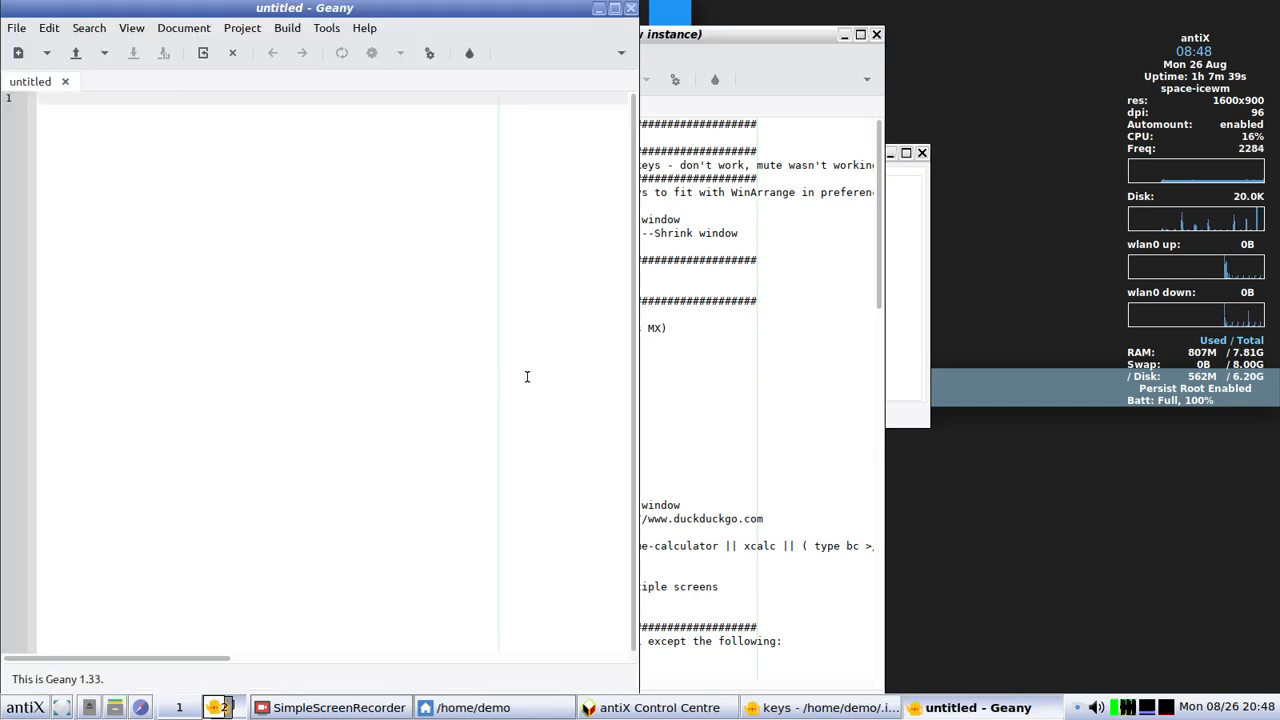
- Tile the Geany window containing the keys file to the right half of the screen
click(691, 39)
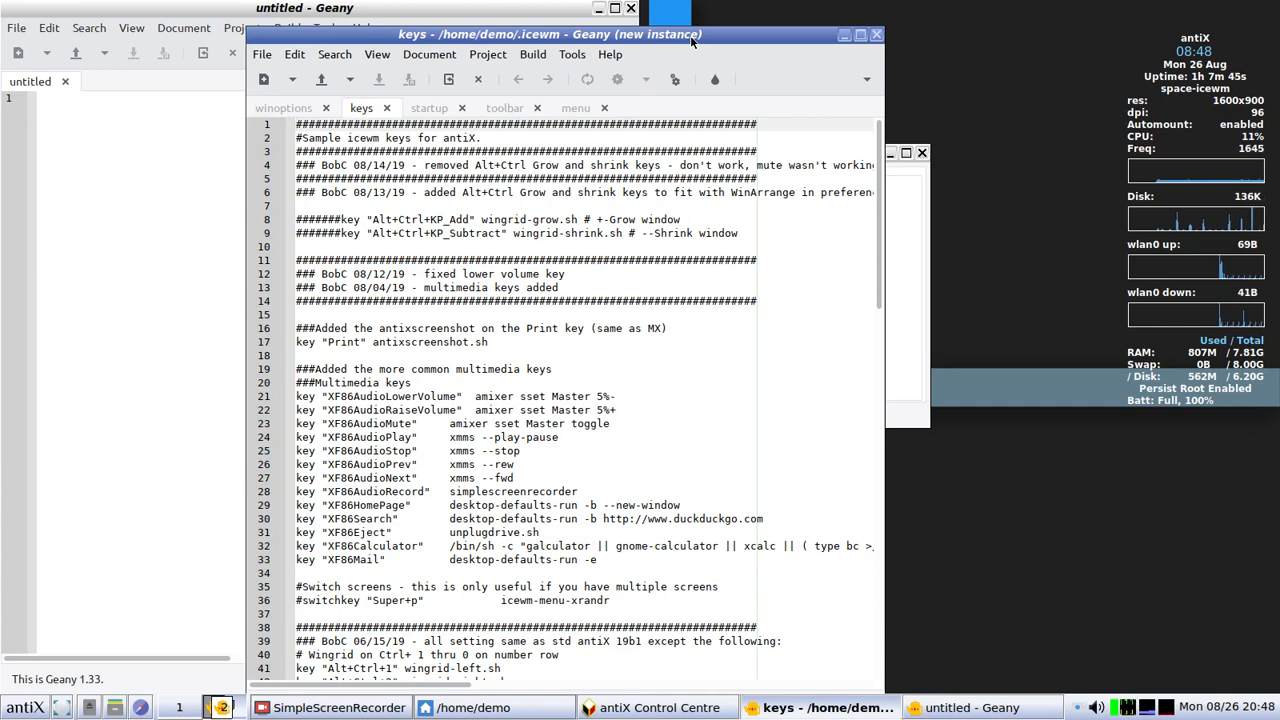
key(ctrl+alt+2)
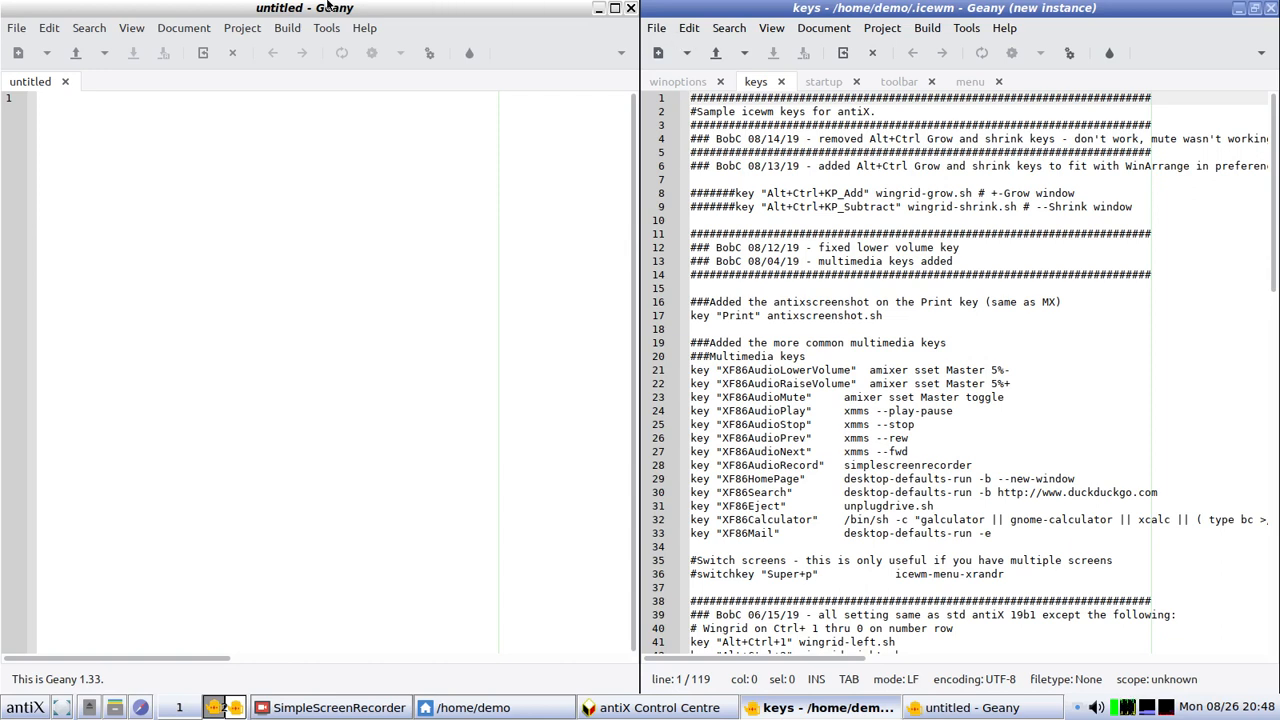
- Open the .icewm preferences file in the empty Geany window and display the Wingrid shortcuts section of the keys file
click(16, 28)
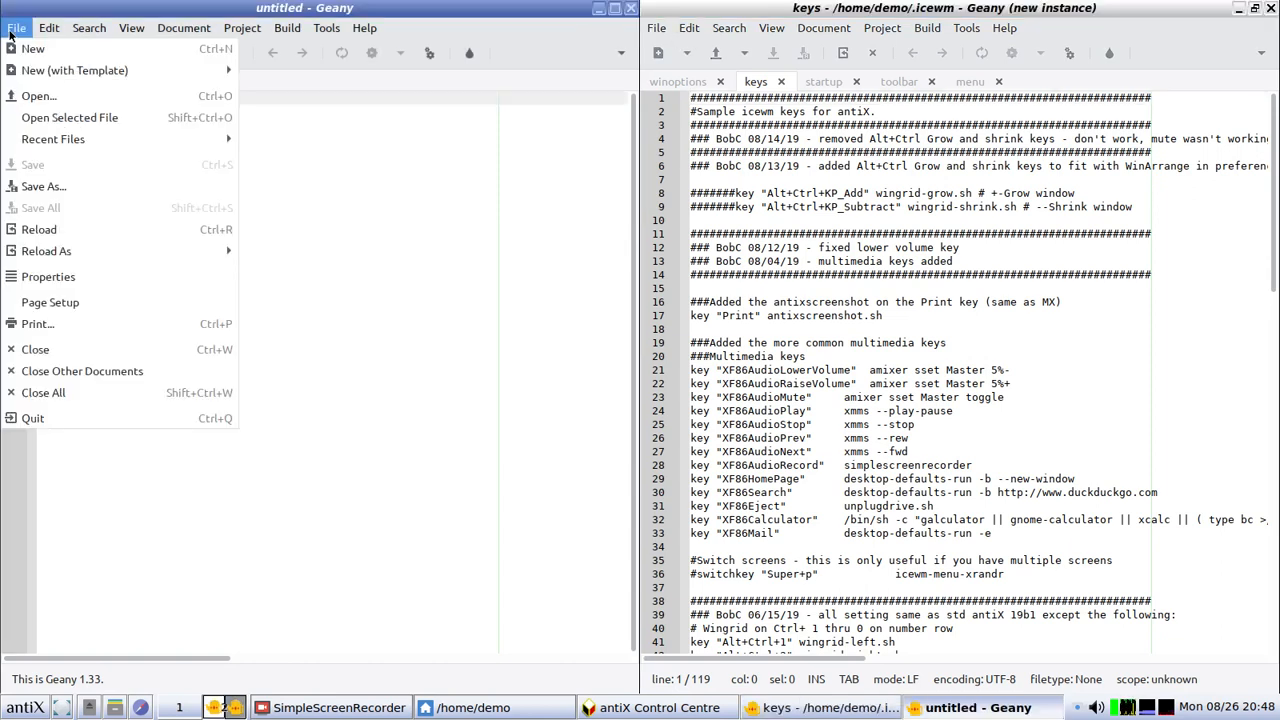
click(39, 96)
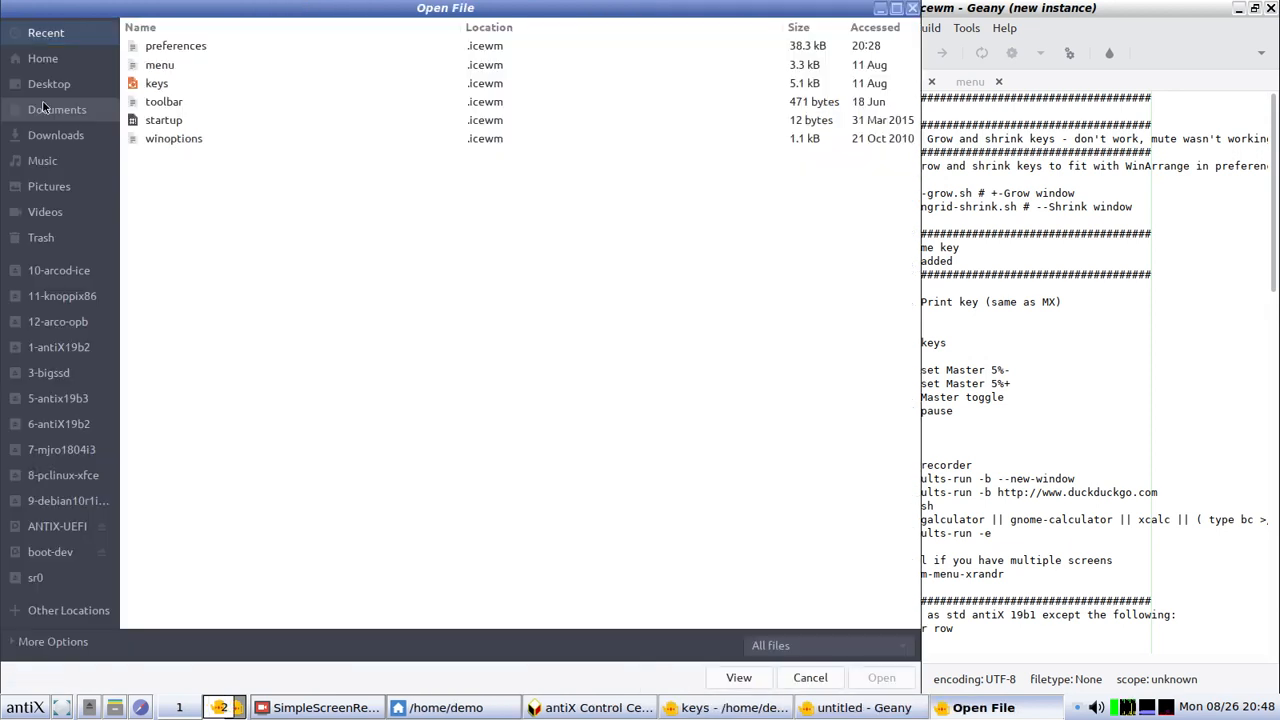
click(161, 48)
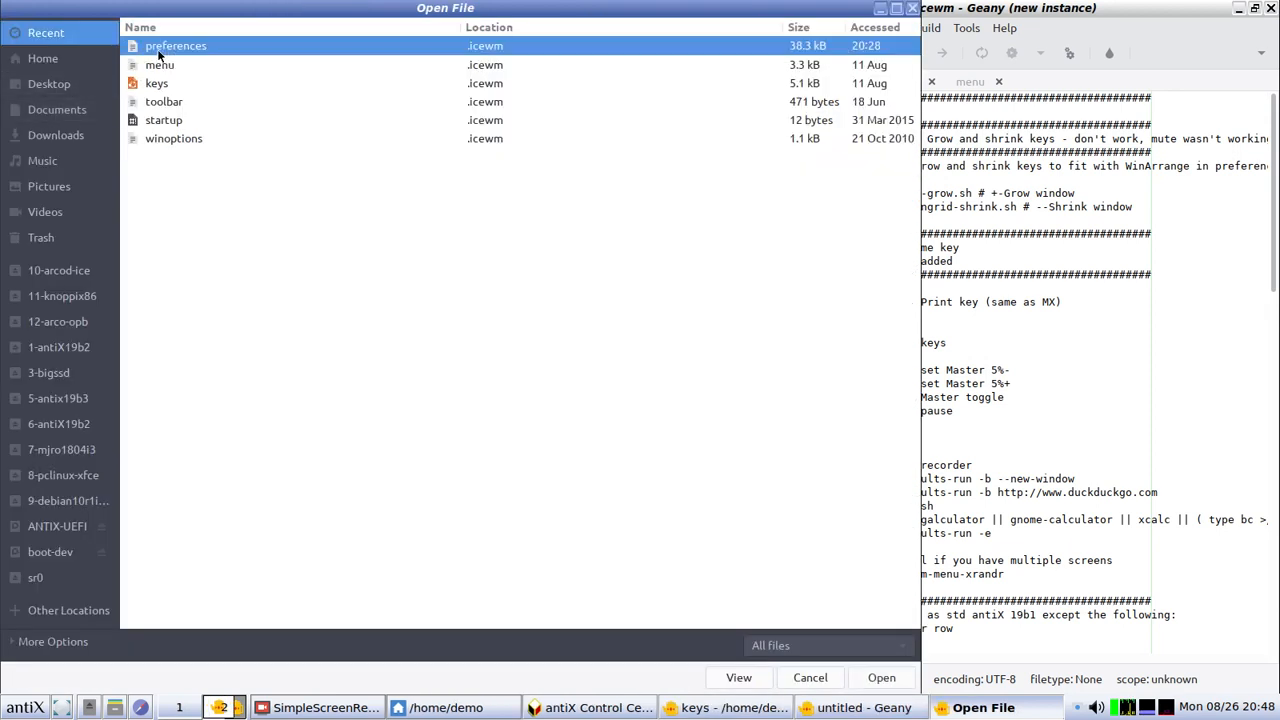
click(886, 679)
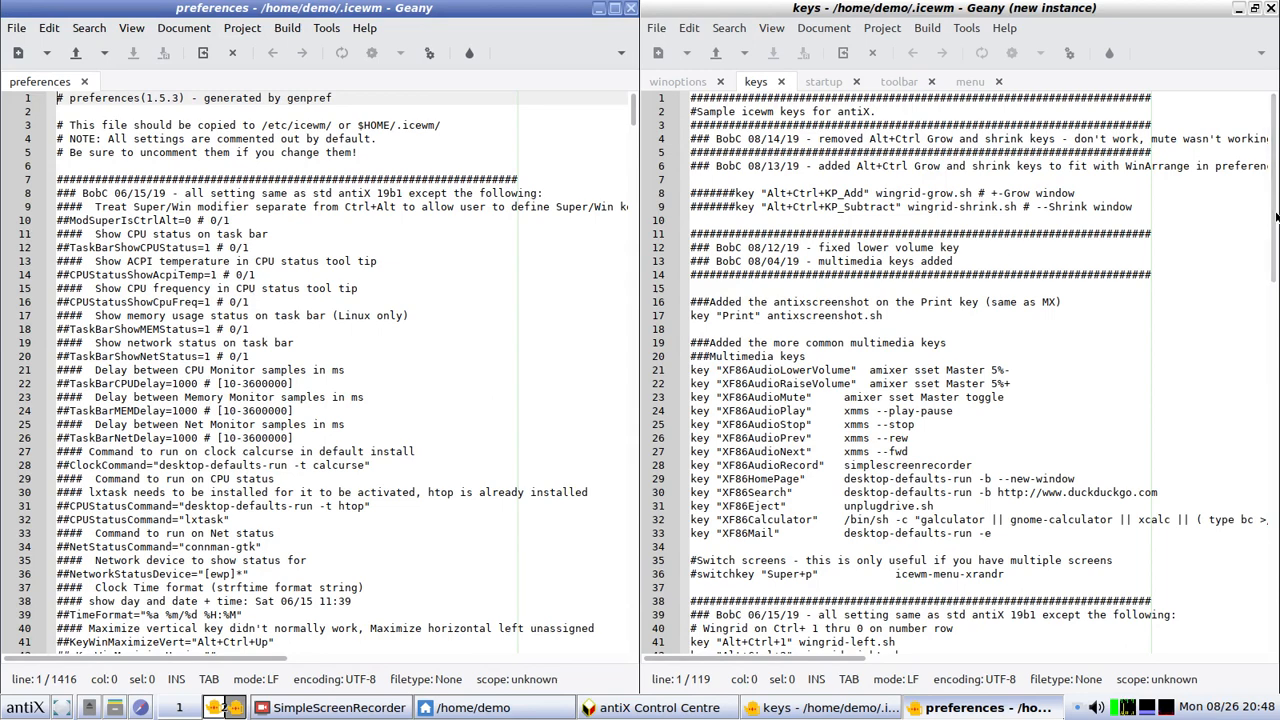
drag(1276, 213, 1276, 372)
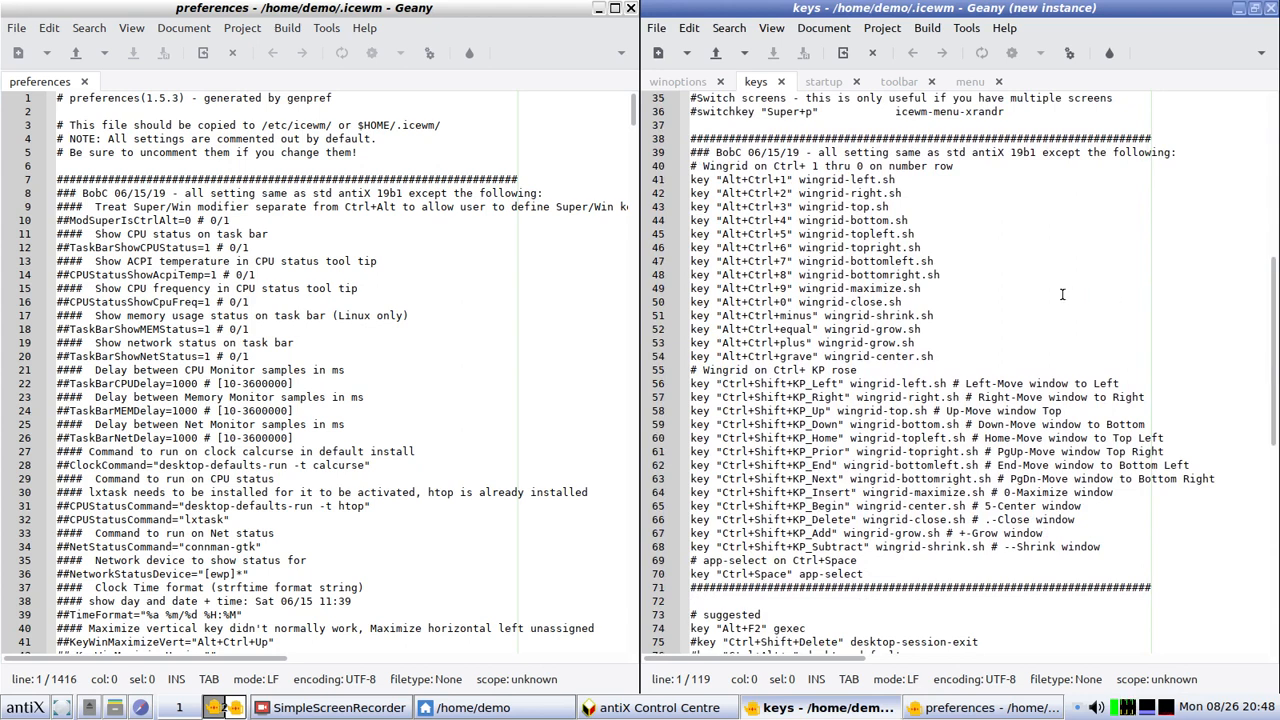
- Open a terminal and move its window over the preferences editor so the keys file is uncovered
click(545, 709)
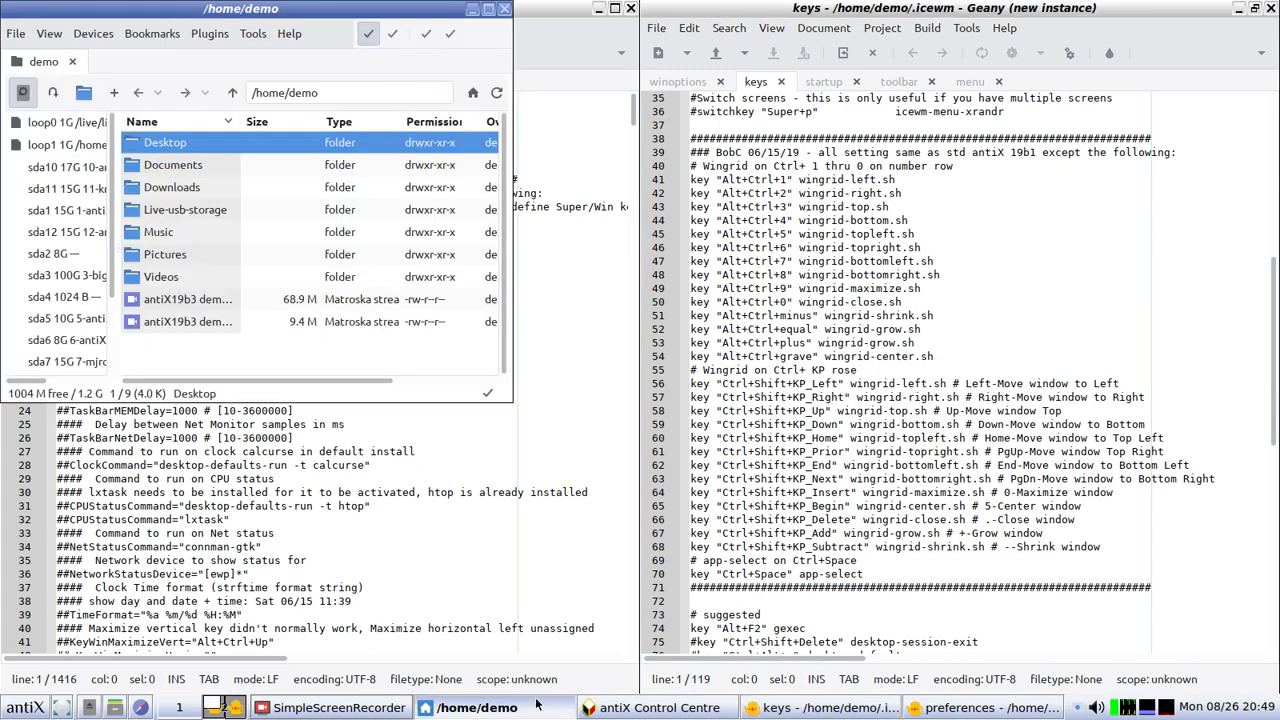
click(472, 11)
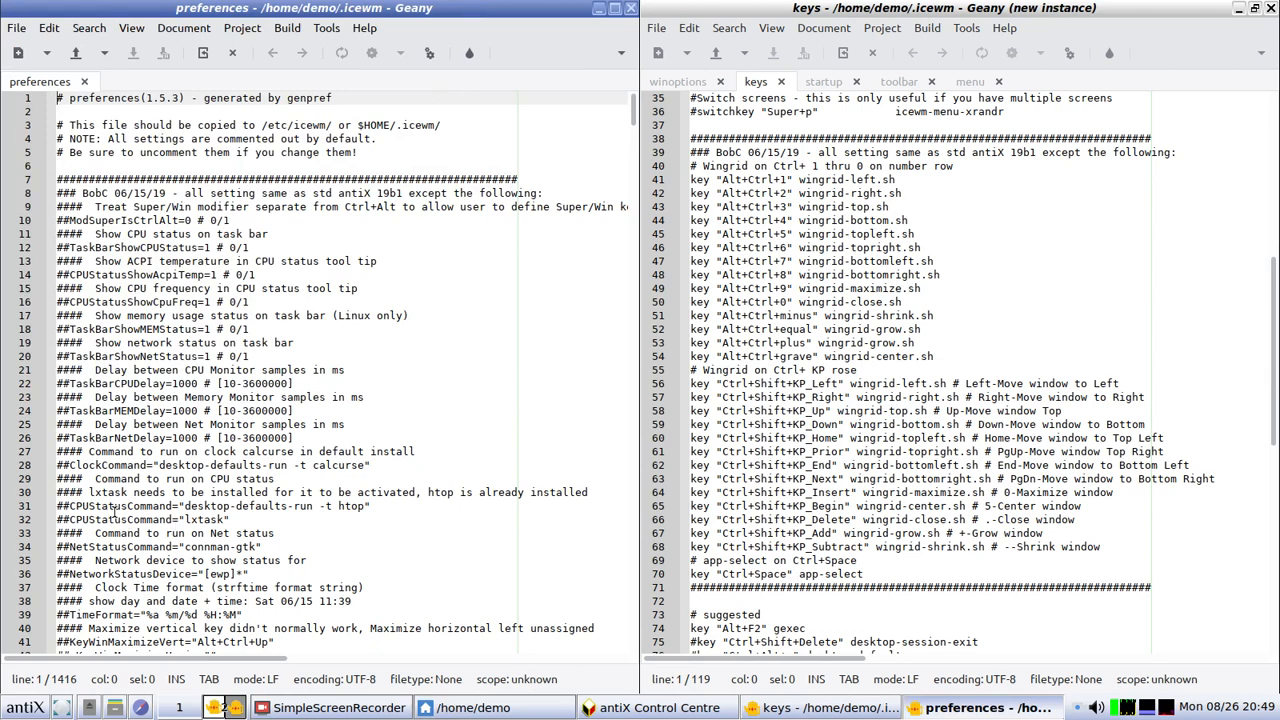
click(35, 708)
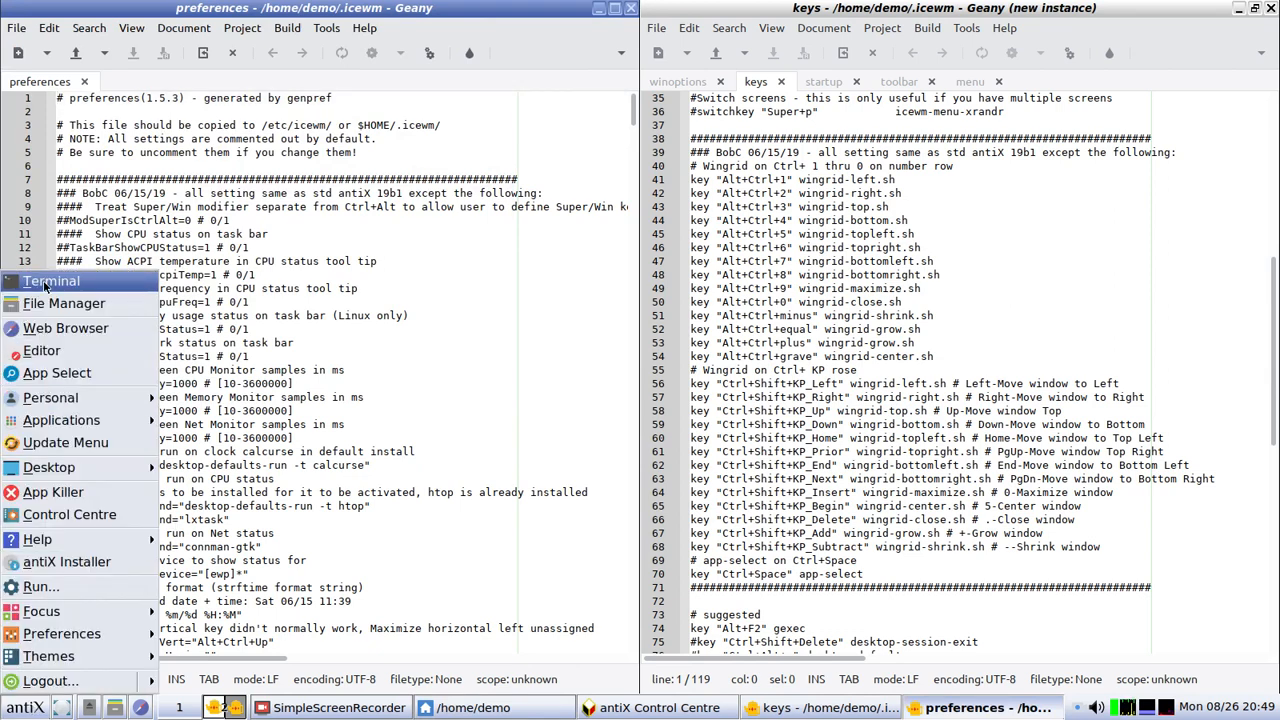
click(44, 283)
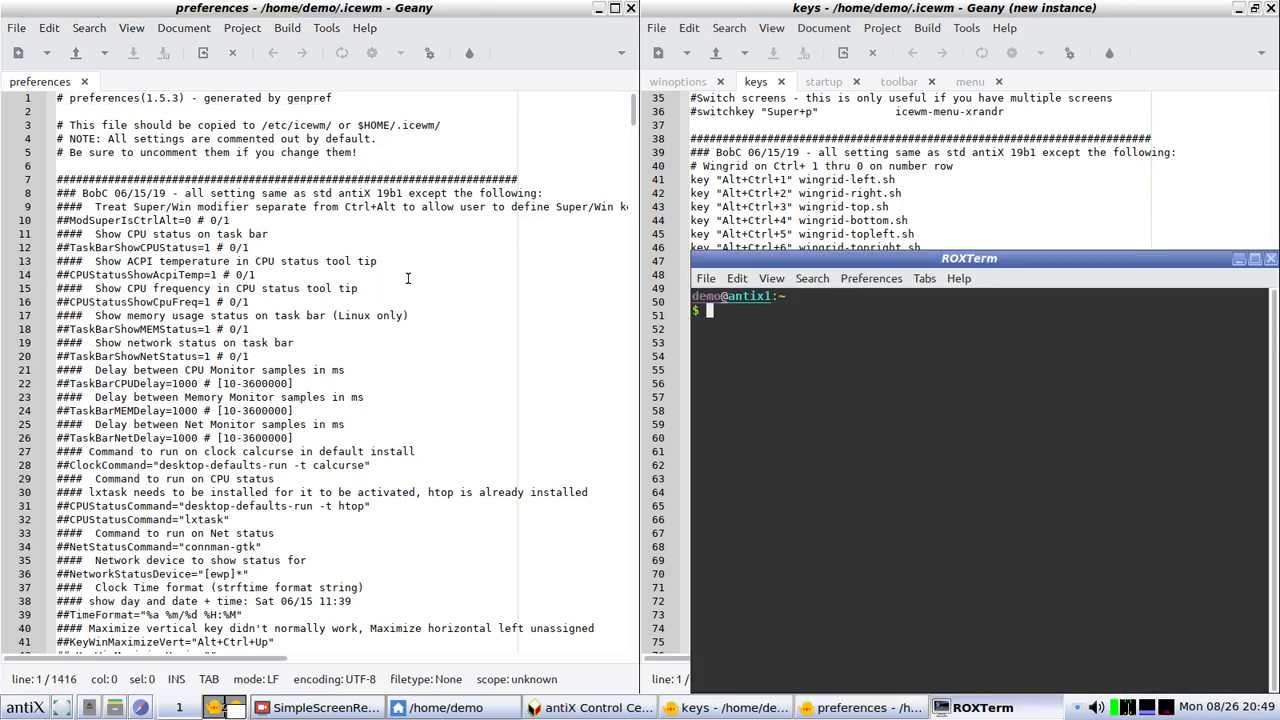
click(700, 259)
key(Escape)
drag(965, 262, 341, 137)
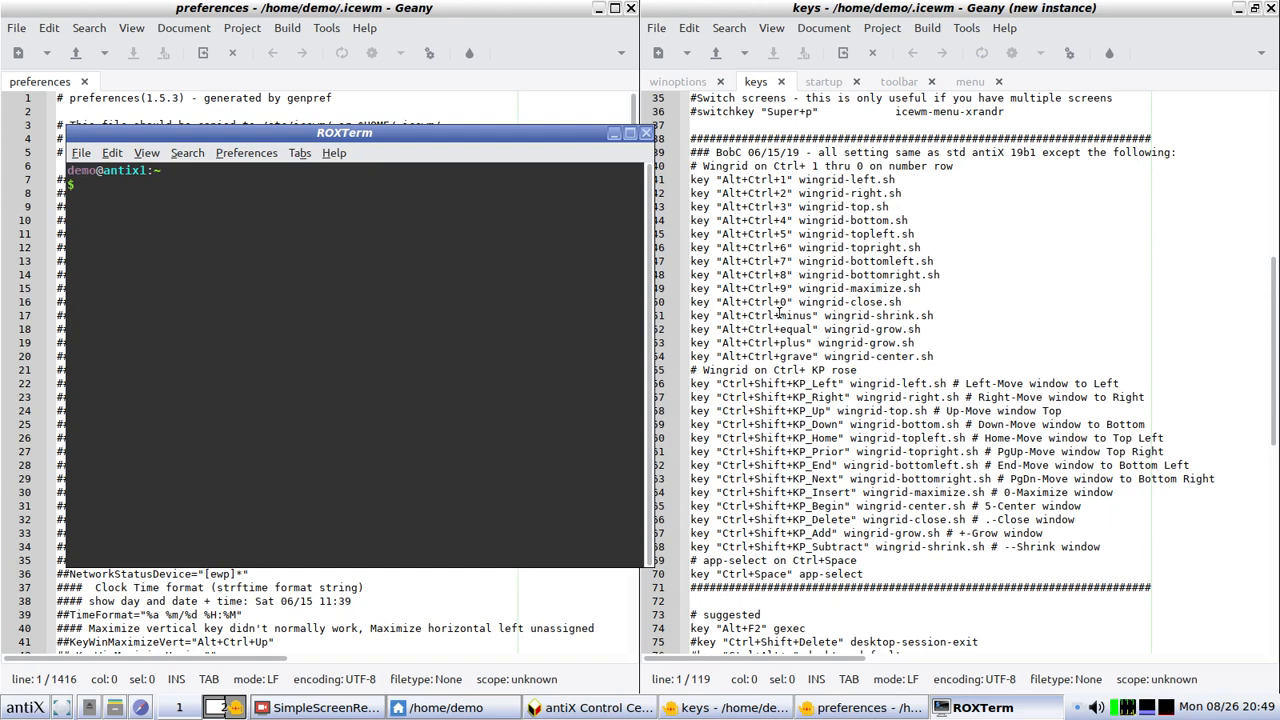
- Tile the terminal in turn to the bottom half, top-left quarter, top-right quarter, right half, and left half of the screen
key(ctrl+alt+4)
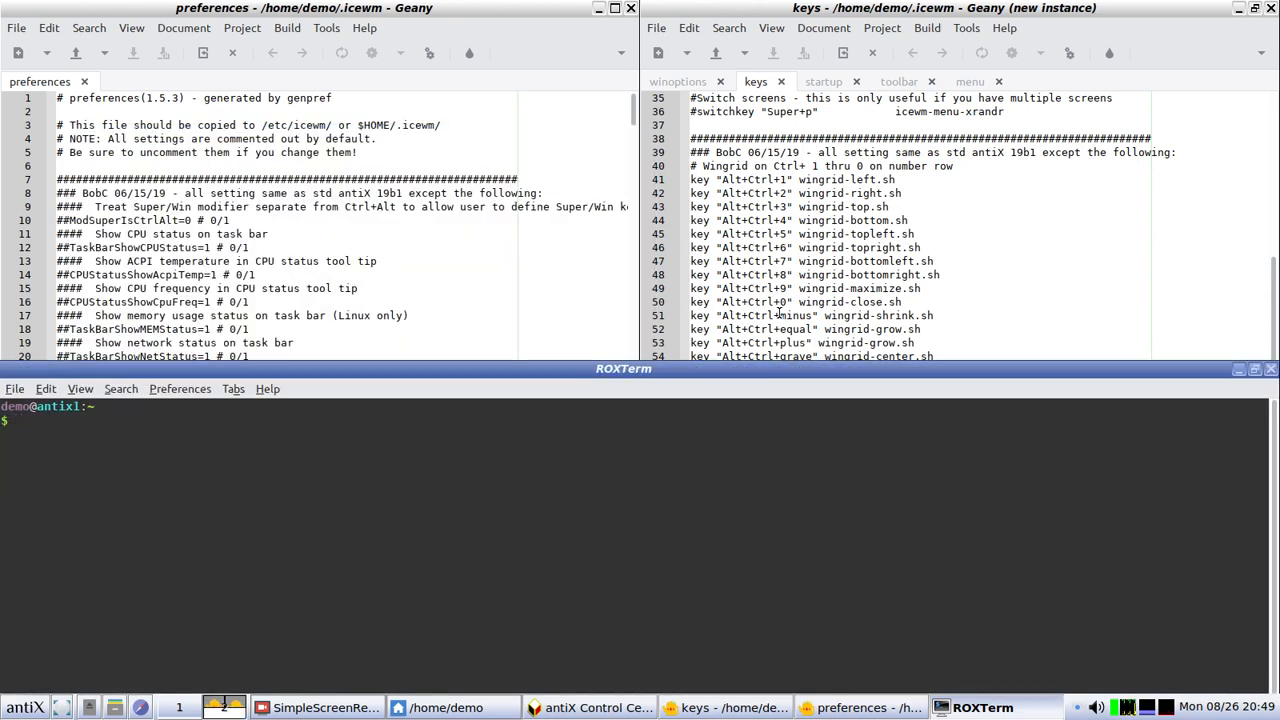
key(ctrl+alt+5)
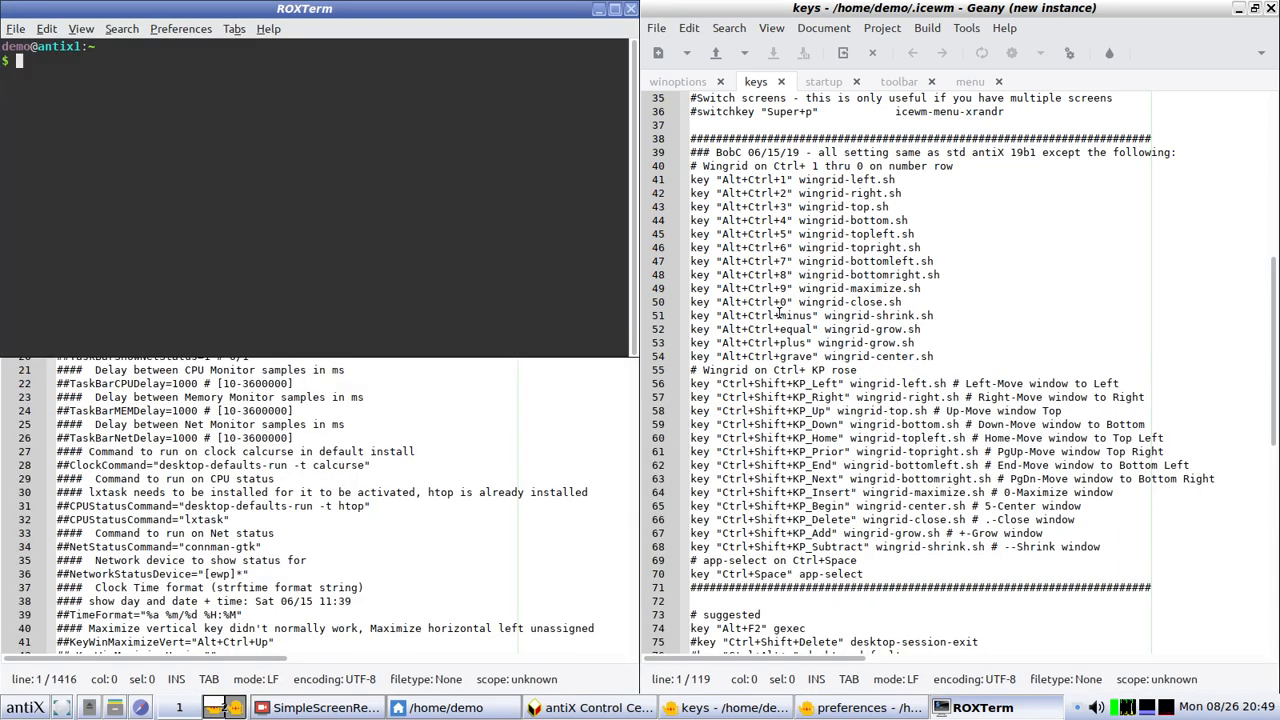
key(ctrl+alt+6)
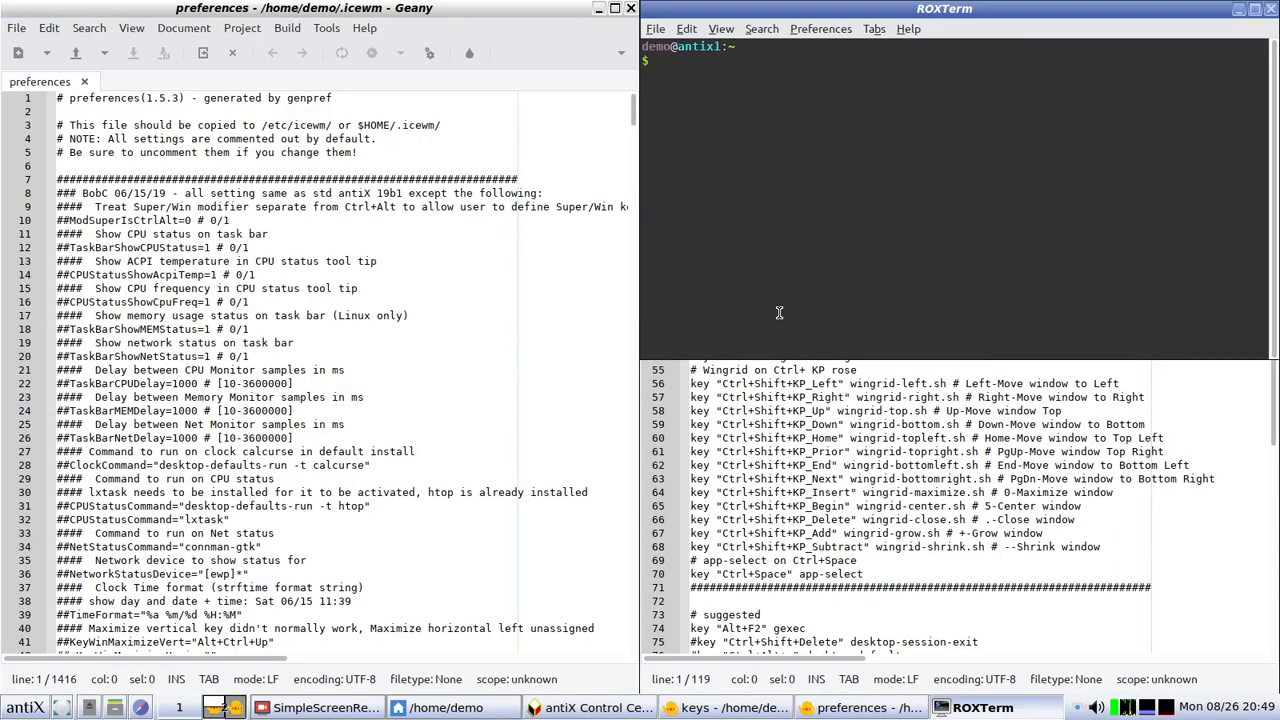
key(ctrl+shift+KP_Right)
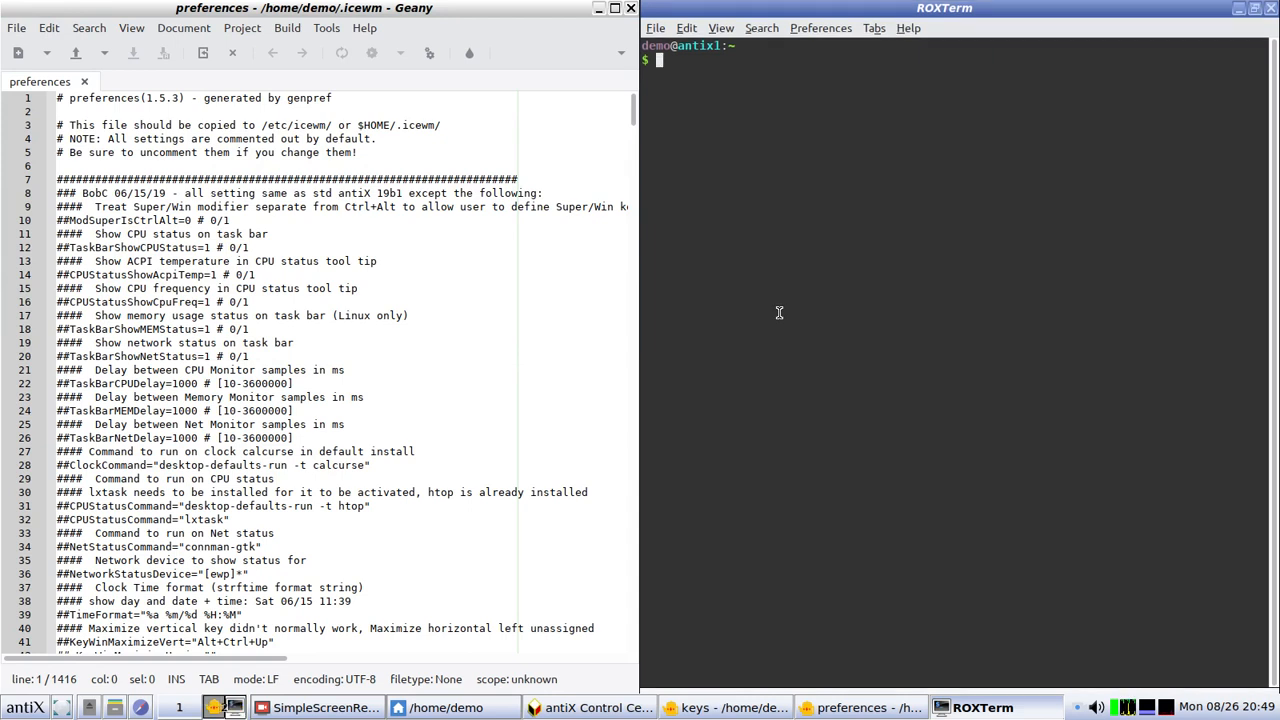
key(ctrl+shift+KP_Left)
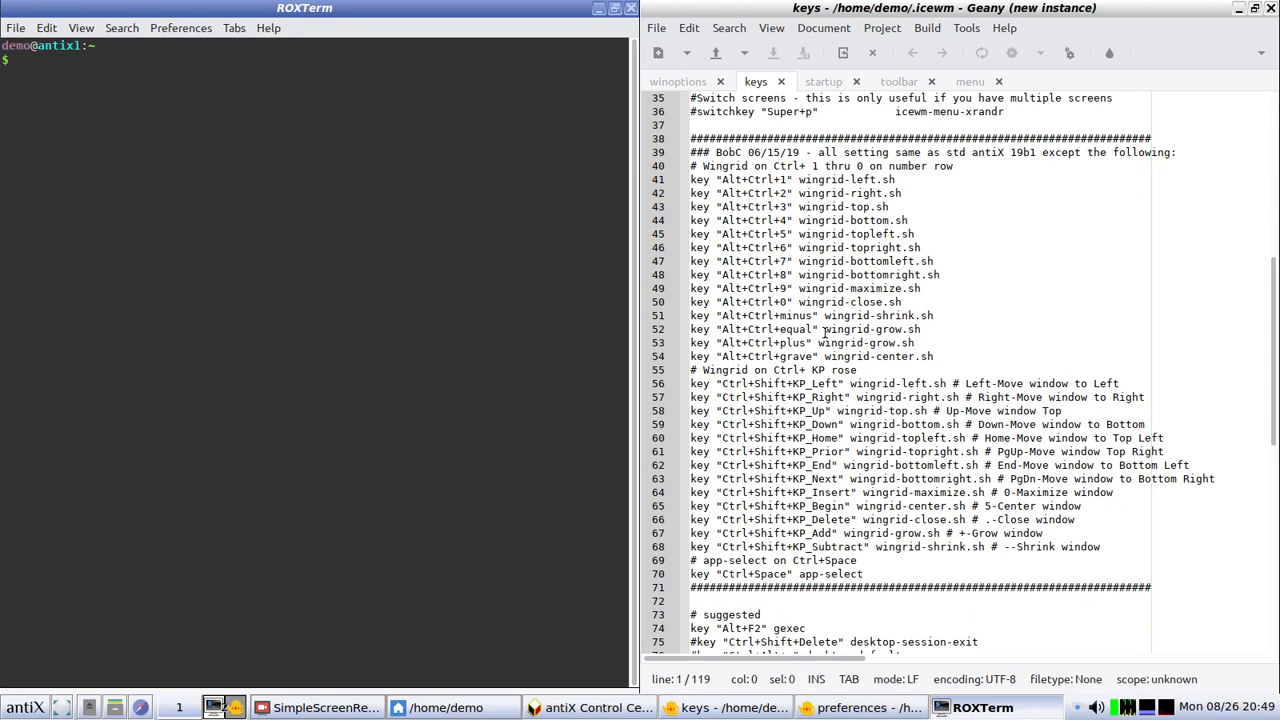
- Shrink and grow the terminal window with Wingrid, and narrow it to the left half of the screen
key(ctrl+alt+minus)
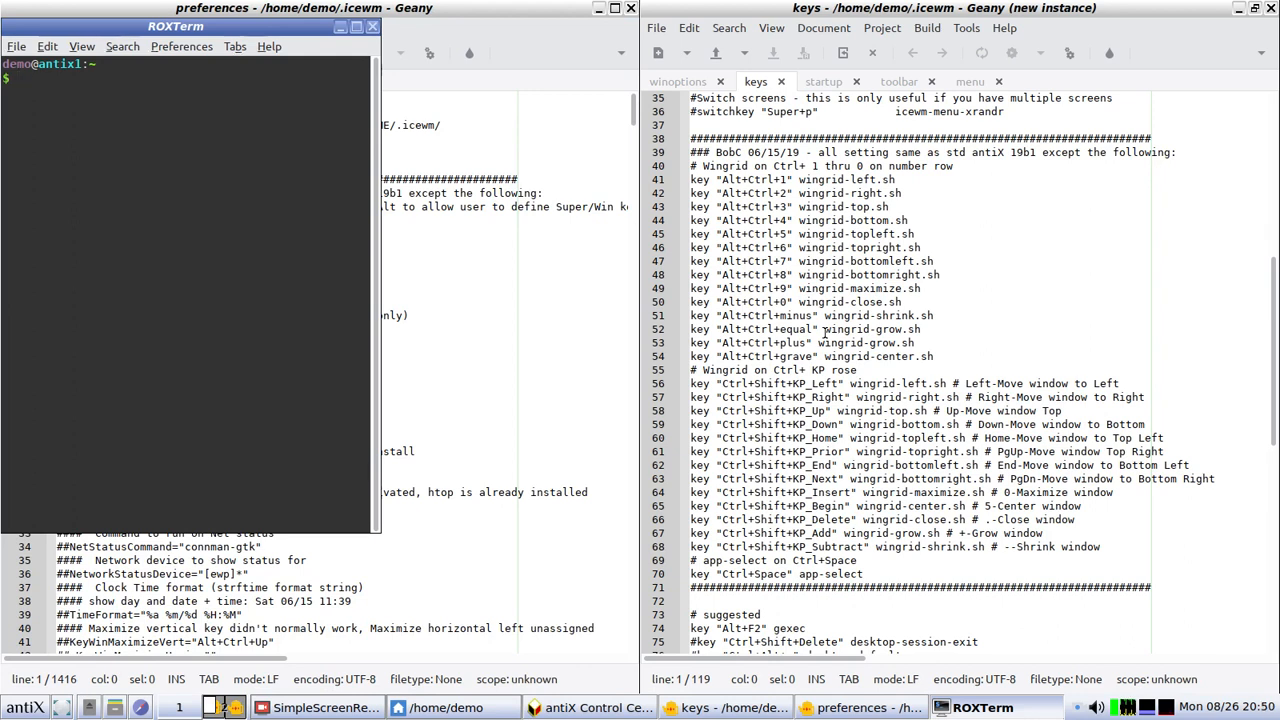
key(ctrl+alt+equal)
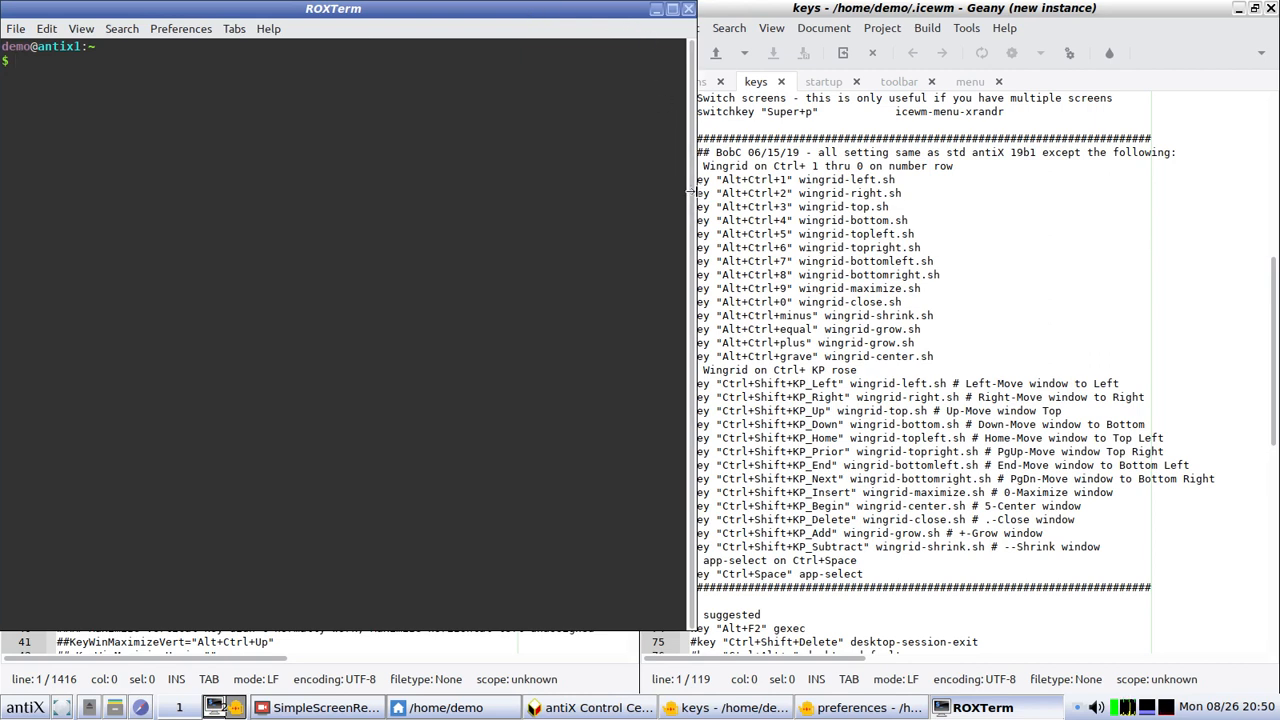
drag(692, 190, 638, 188)
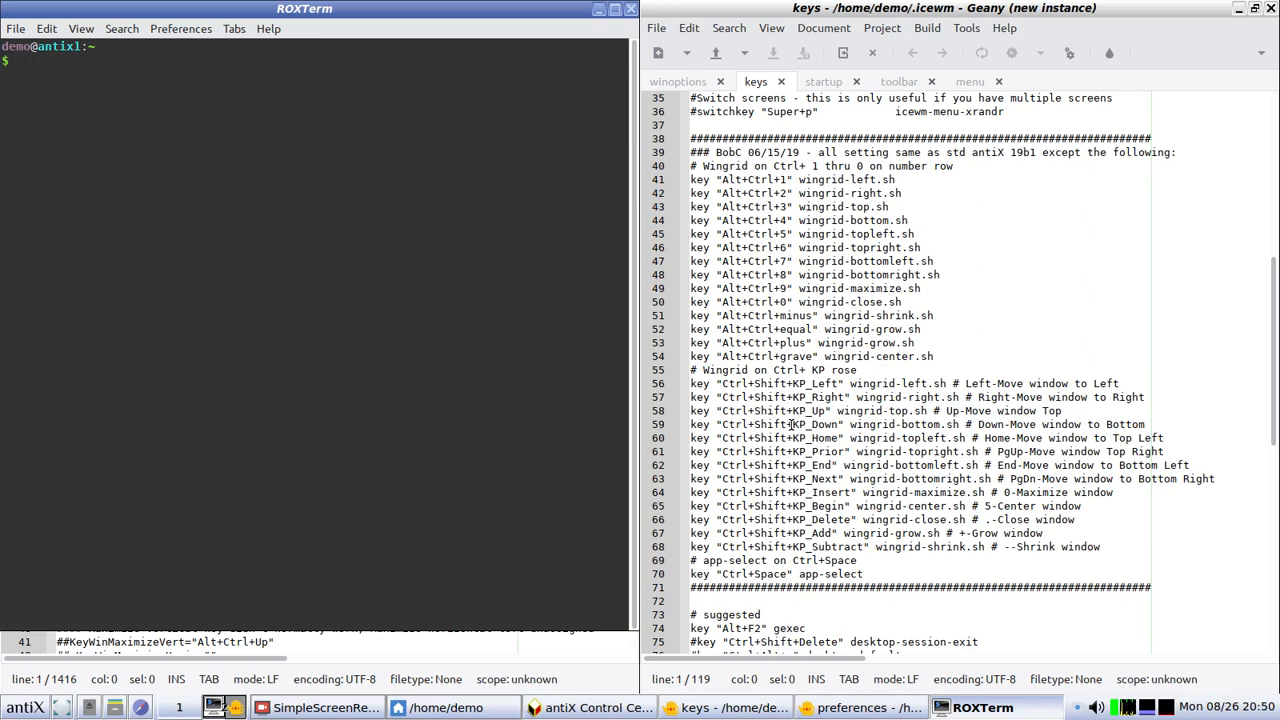
- Tile the terminal counterclockwise through every half and quarter, from bottom-left around to the left half, and center it
key(ctrl+shift+KP_End)
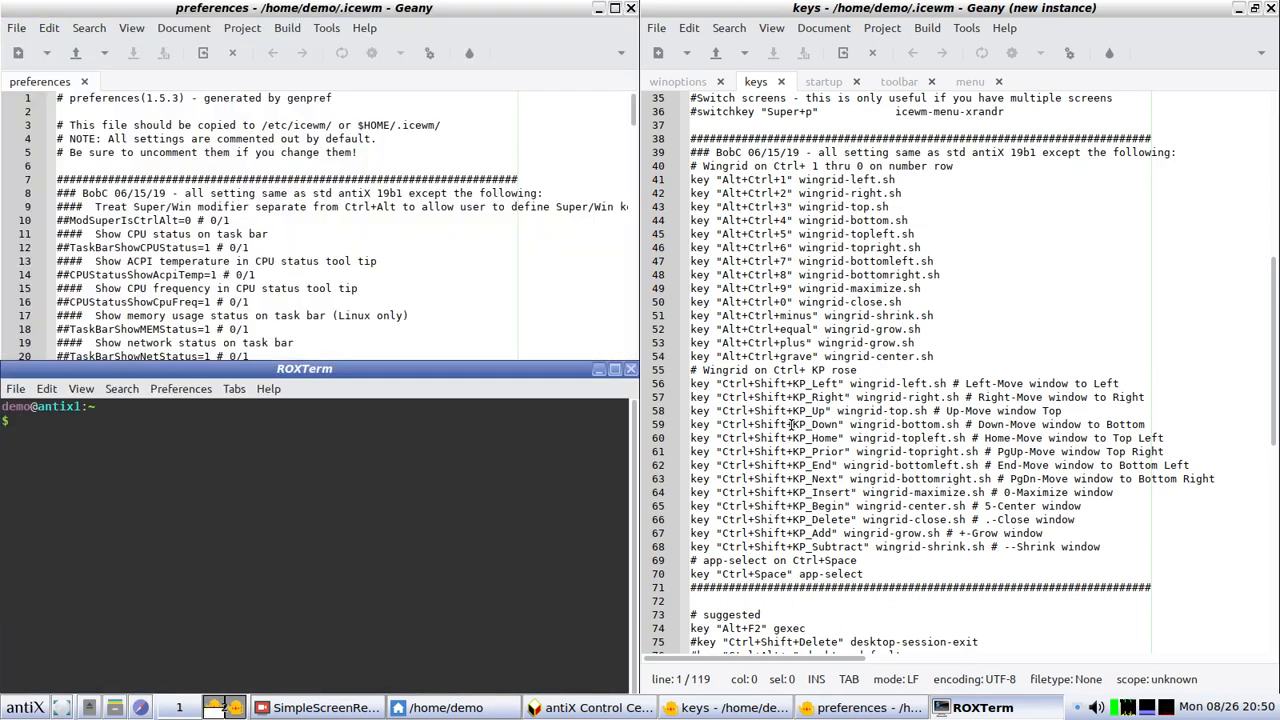
key(ctrl+shift+KP_Down)
key(ctrl+shift+KP_Next)
key(ctrl+shift+KP_Right)
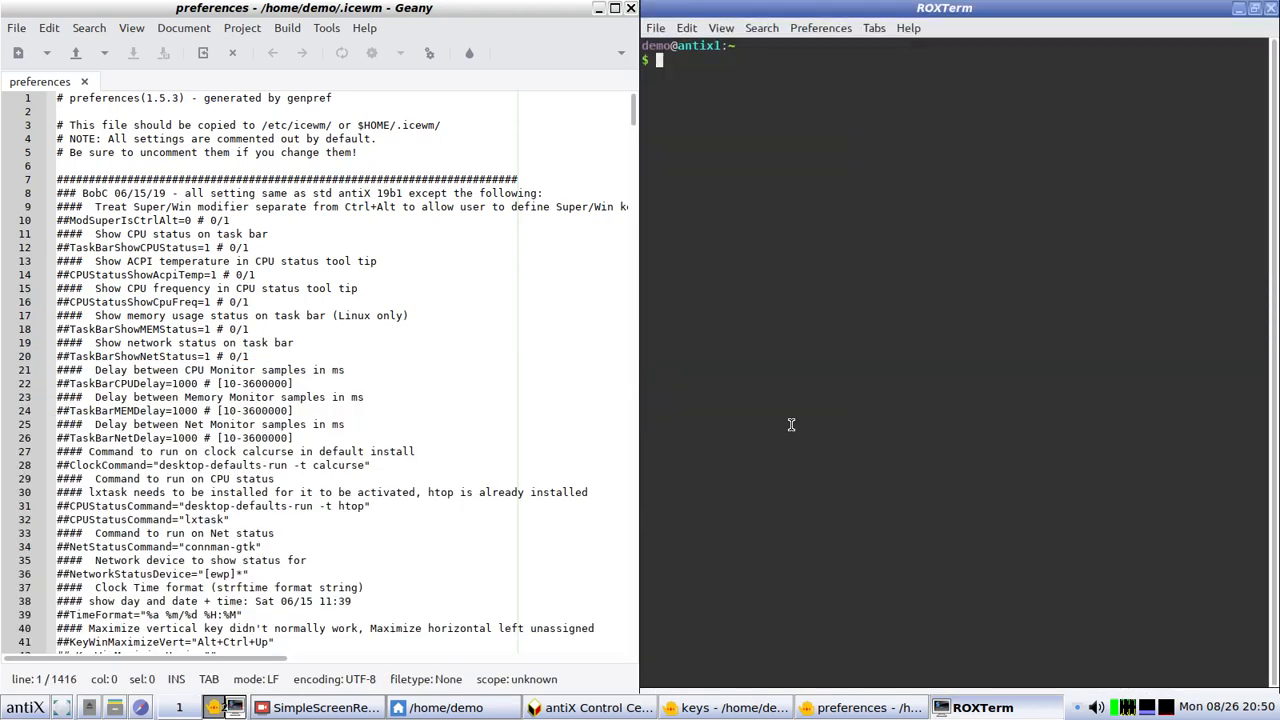
key(ctrl+shift+KP_Prior)
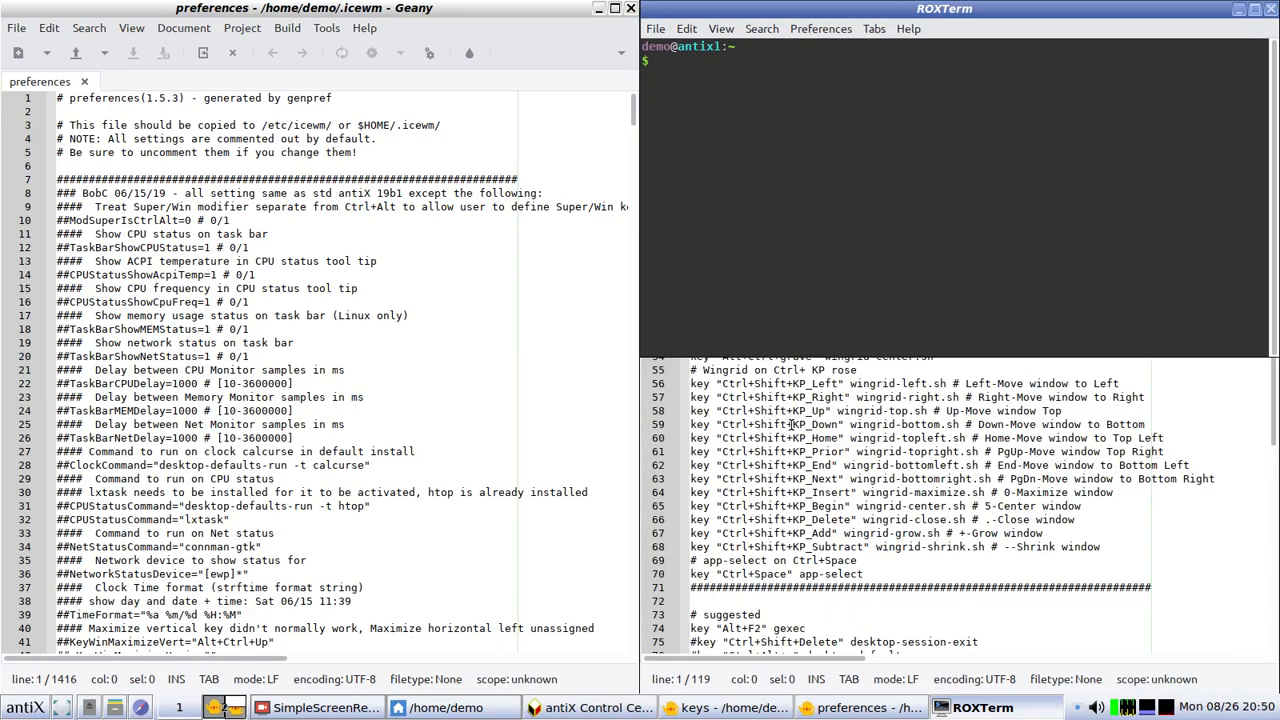
key(ctrl+shift+KP_Up)
key(ctrl+shift+KP_Home)
key(ctrl+shift+KP_Left)
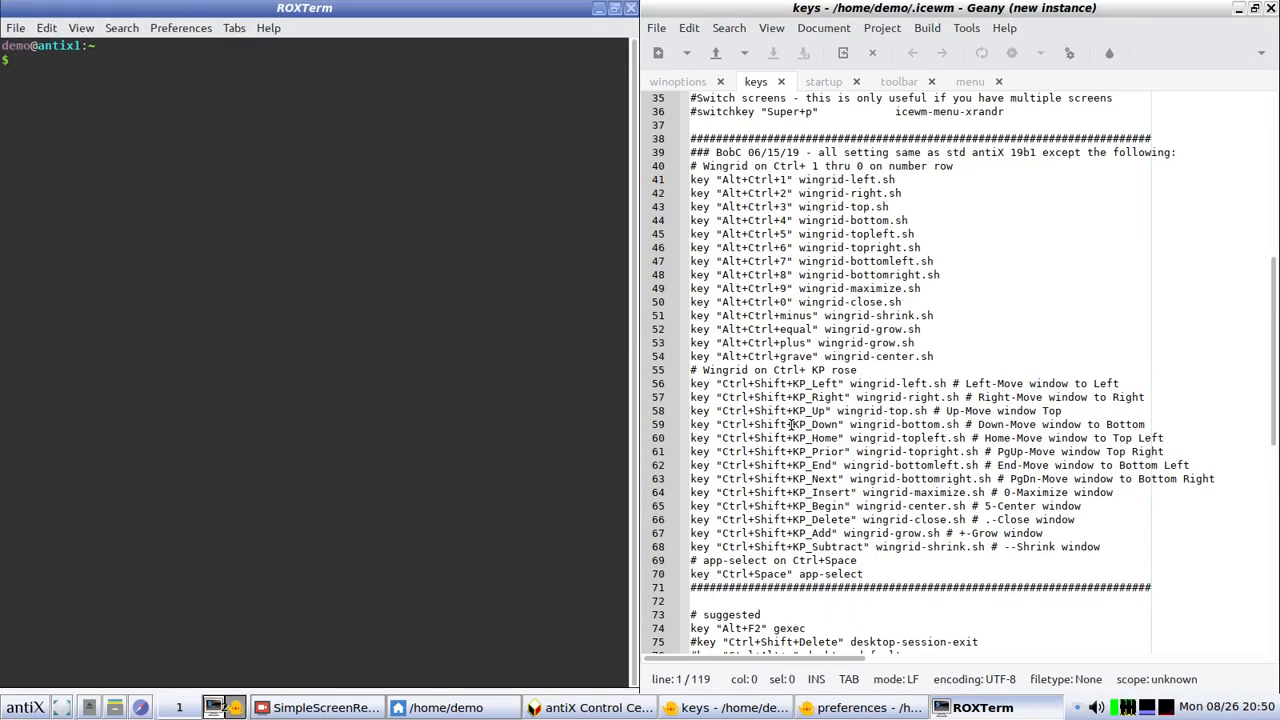
key(ctrl+shift+KP_Begin)
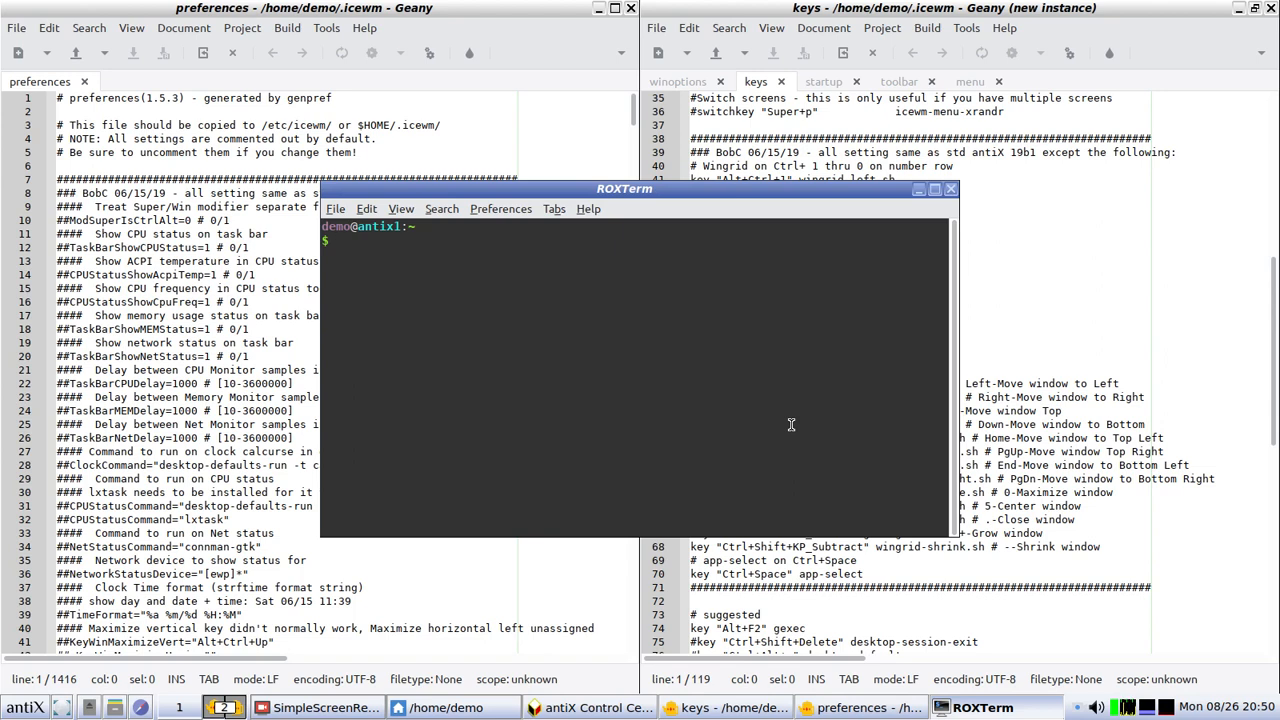
- Repeat the counterclockwise circuit of the screen edges and corners with the centered terminal, and return it to the center
key(ctrl+shift+KP_End)
key(ctrl+shift+KP_Down)
key(ctrl+shift+KP_Next)
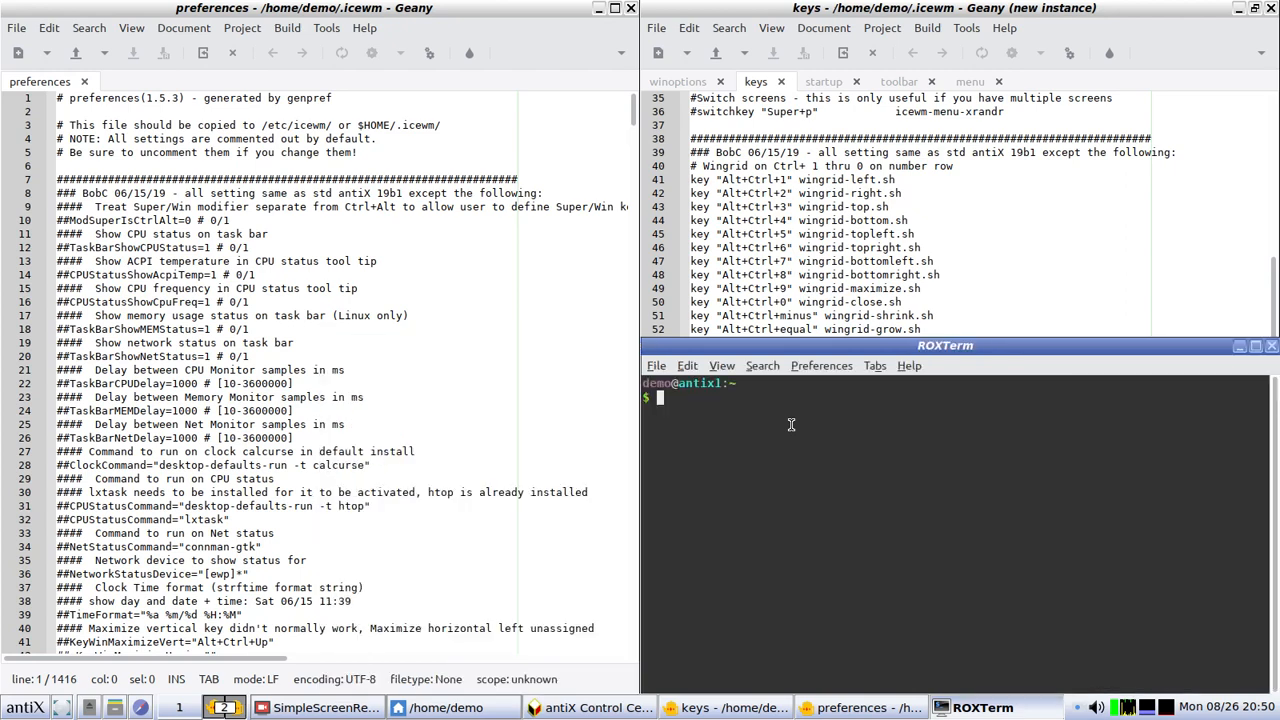
key(ctrl+shift+KP_Right)
key(ctrl+shift+KP_Prior)
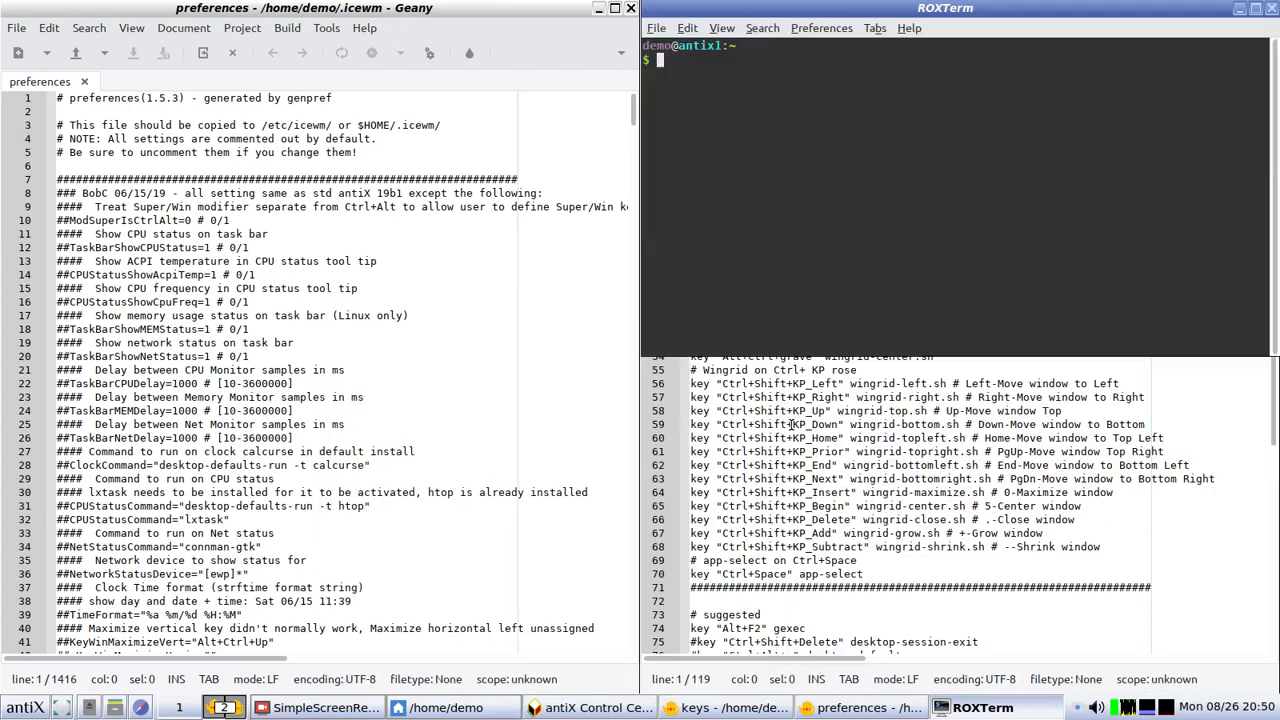
key(ctrl+shift+KP_Up)
key(ctrl+shift+KP_Home)
key(ctrl+shift+KP_Left)
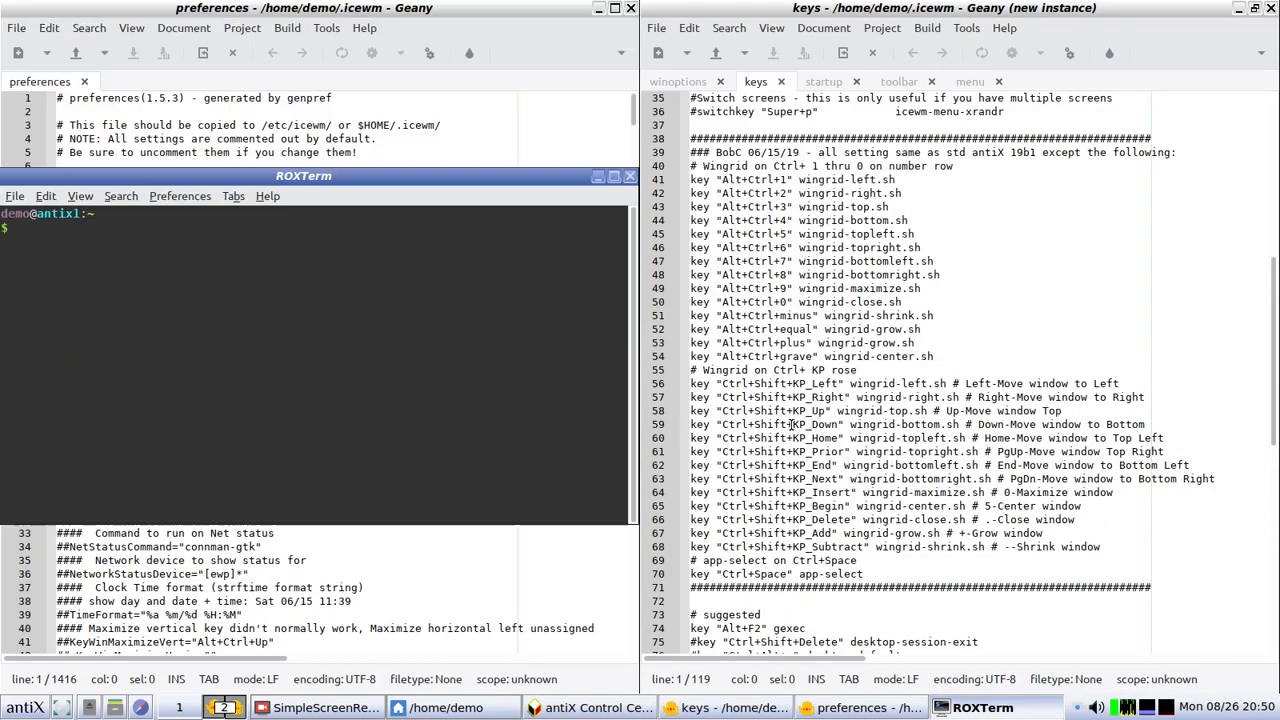
key(ctrl+shift+KP_Begin)
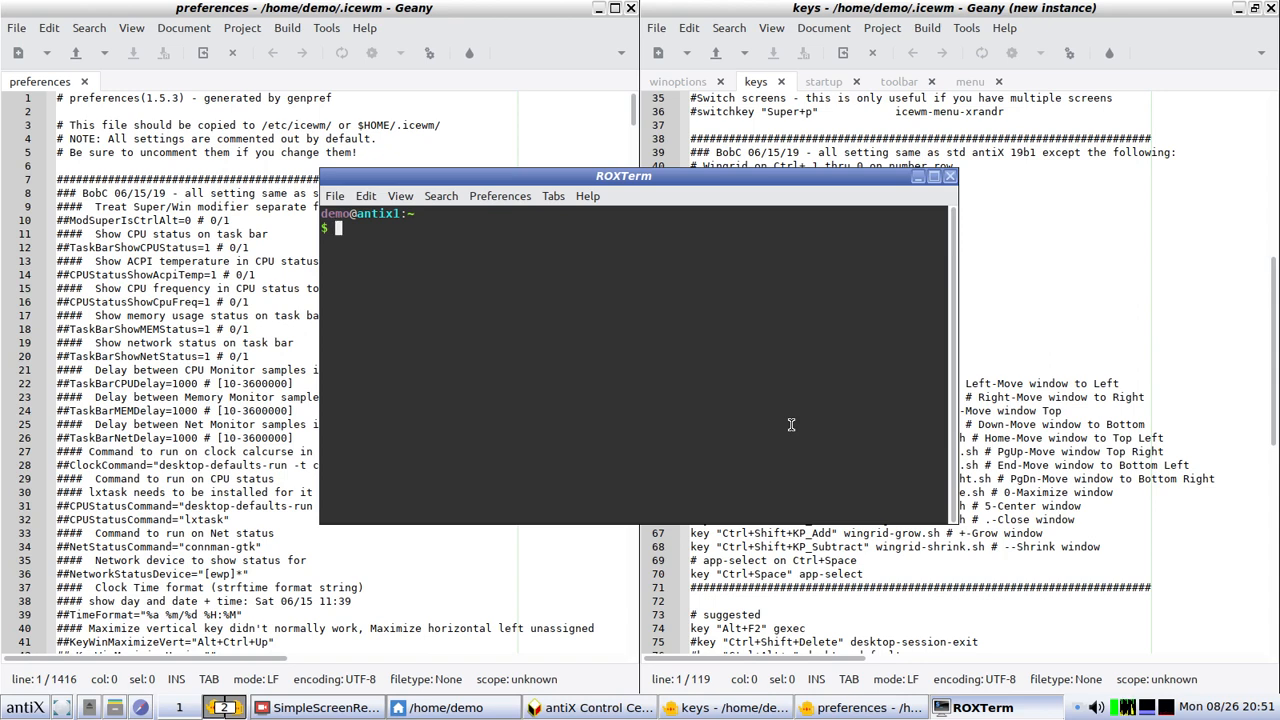
- Move the terminal window to workspace 1 using its window commands
key(alt+space)
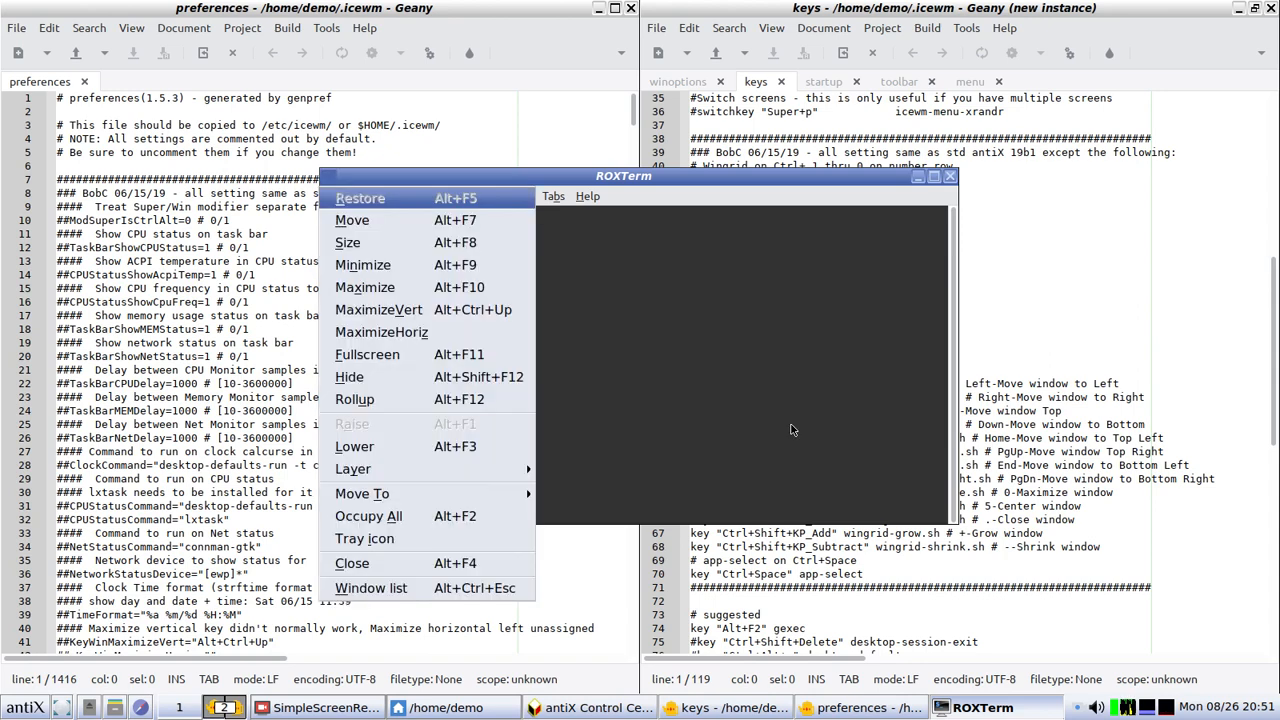
mouse_move(410, 497)
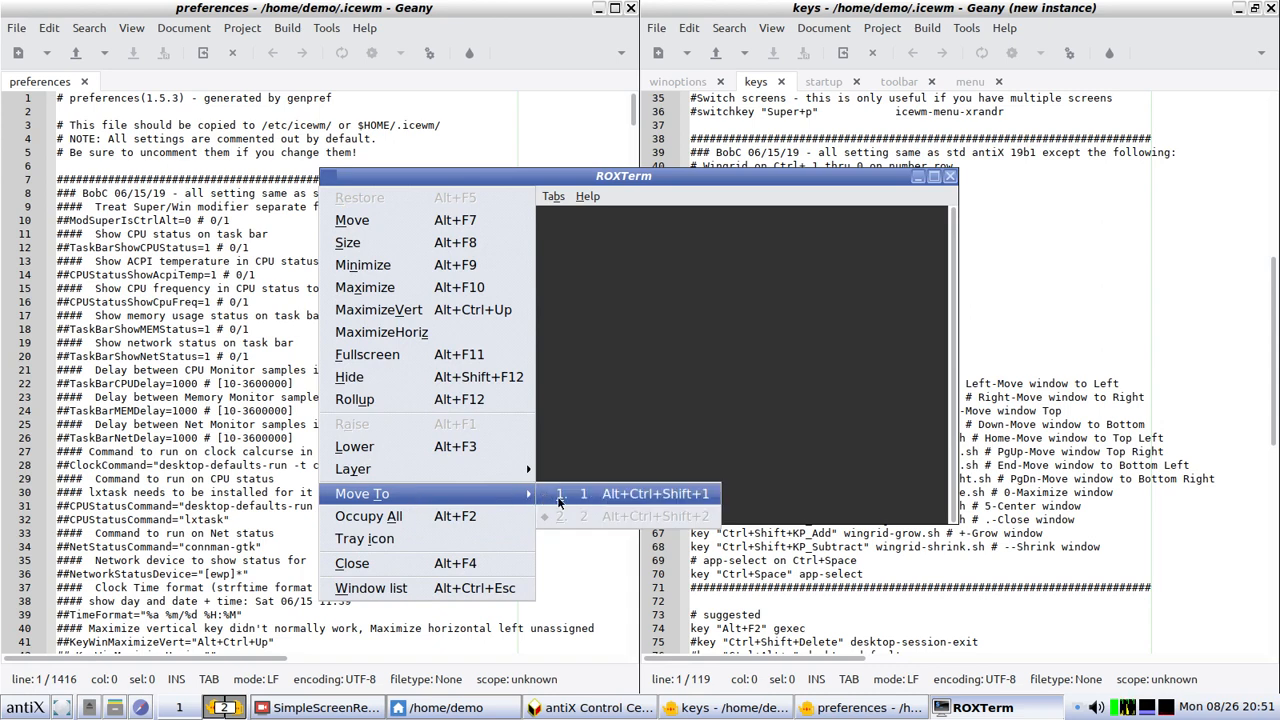
click(550, 495)
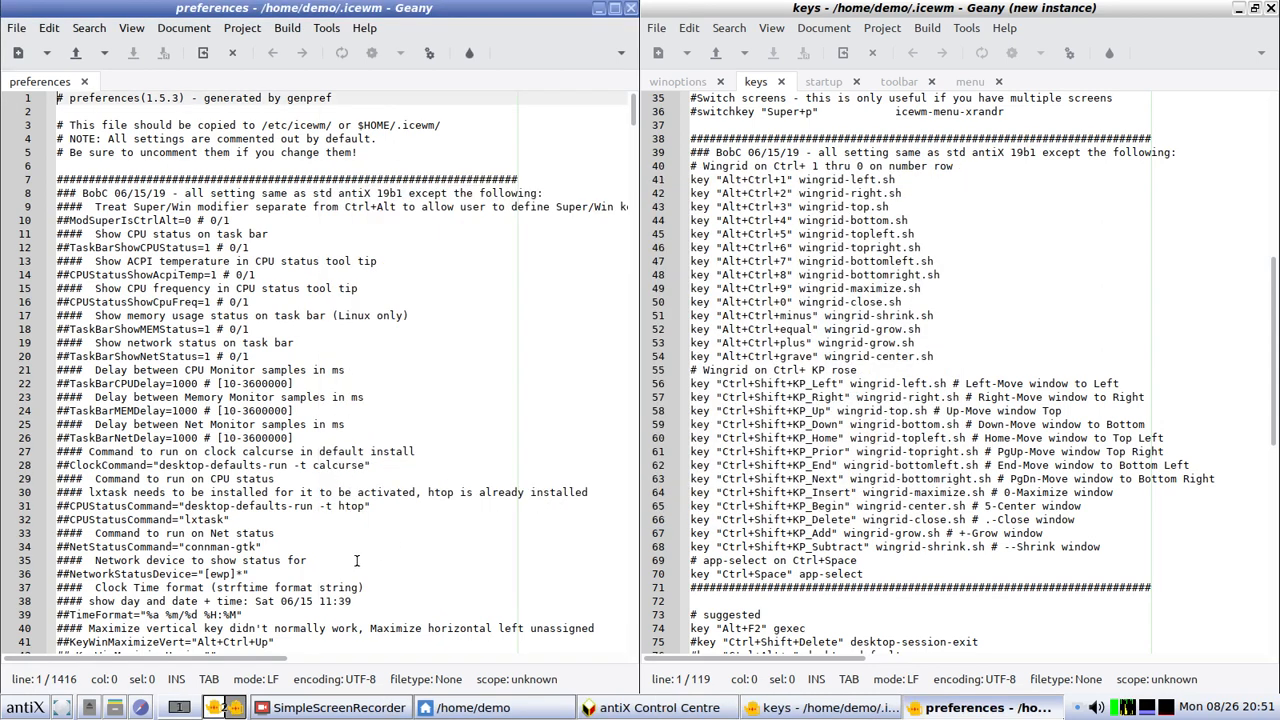
- Switch back and forth between workspaces 1 and 2 to check the moved terminal, ending on workspace 2
click(181, 708)
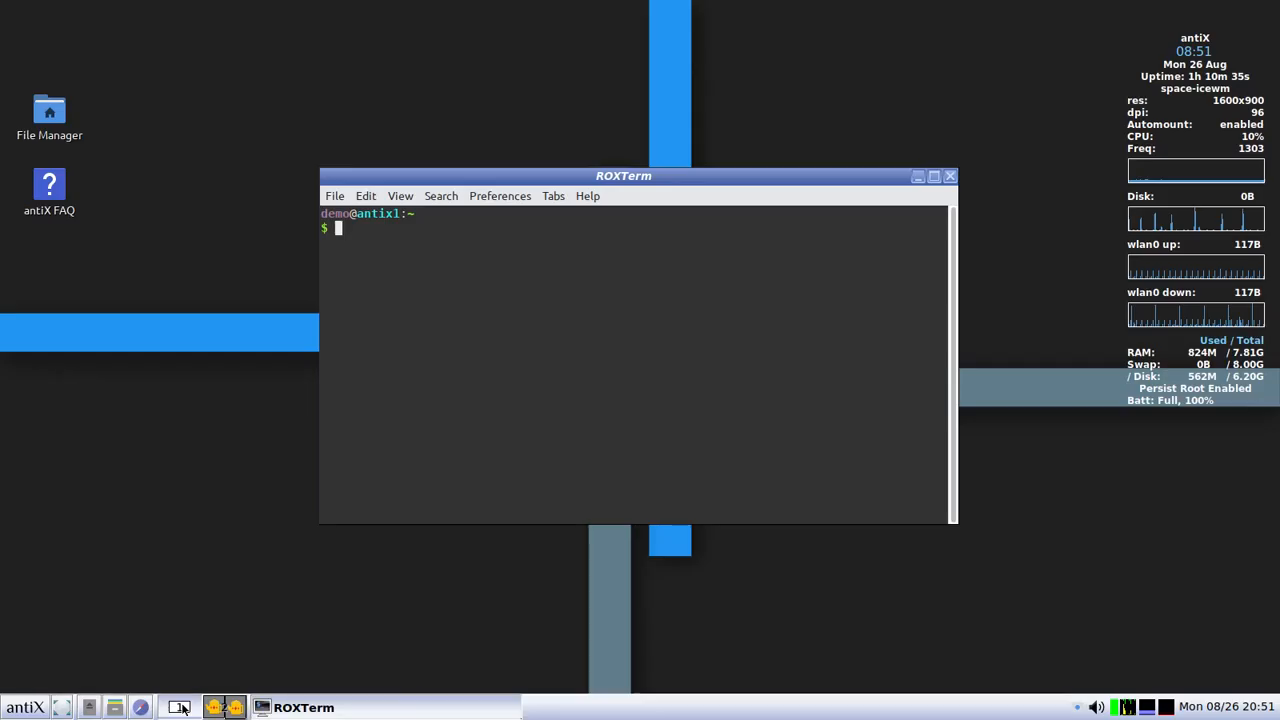
click(236, 707)
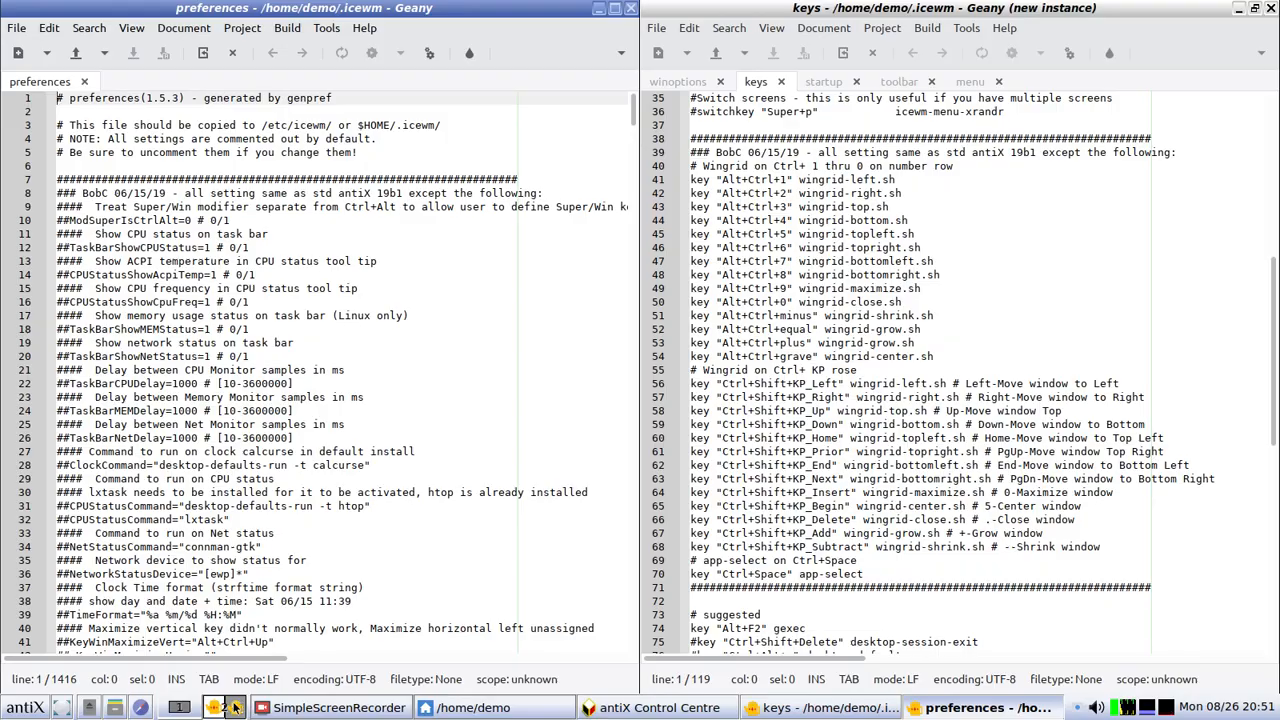
click(184, 708)
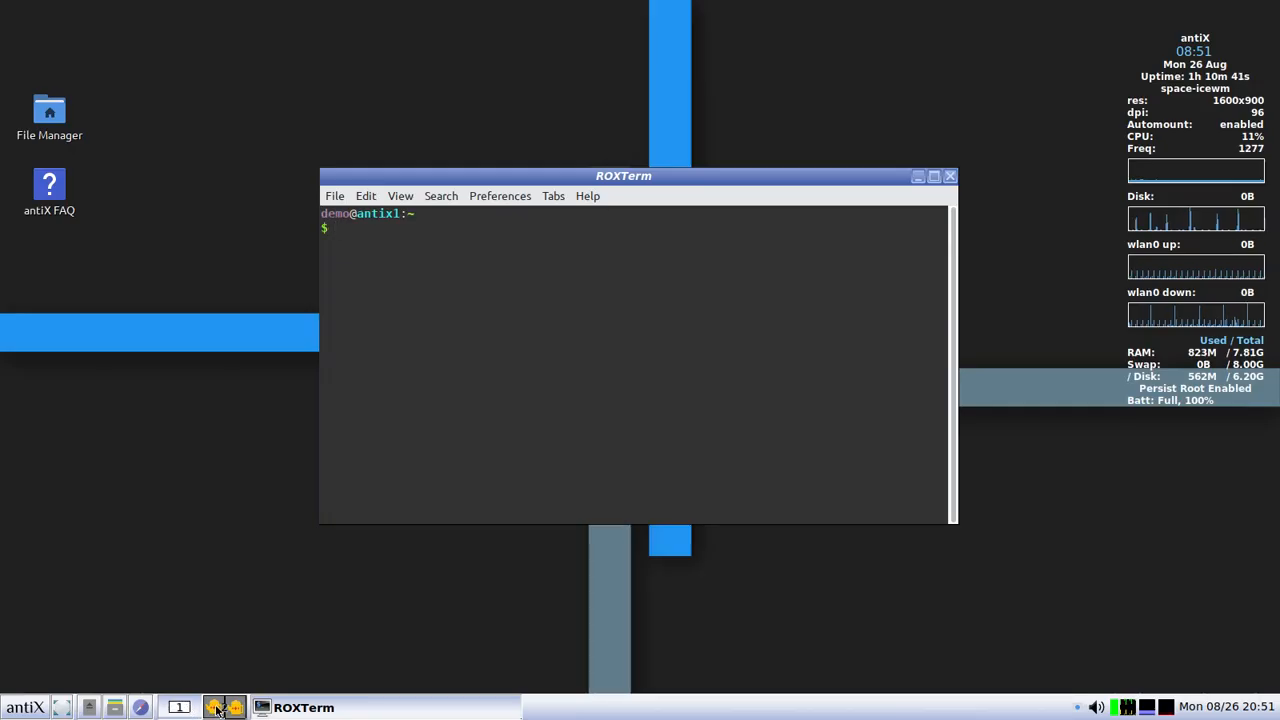
click(216, 708)
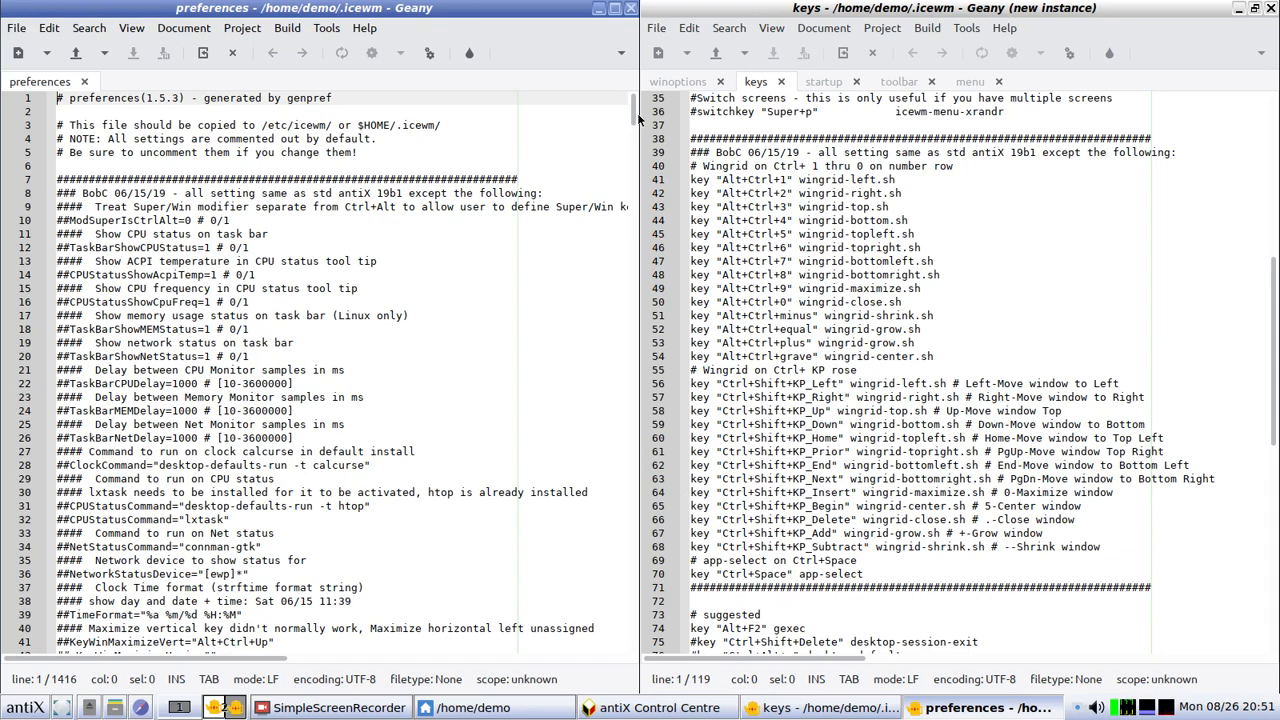
- Review the TaskBarShow settings in the preferences file and compare them with IceWM's TaskBar, key, Scalar and String preference lists
drag(632, 118, 642, 247)
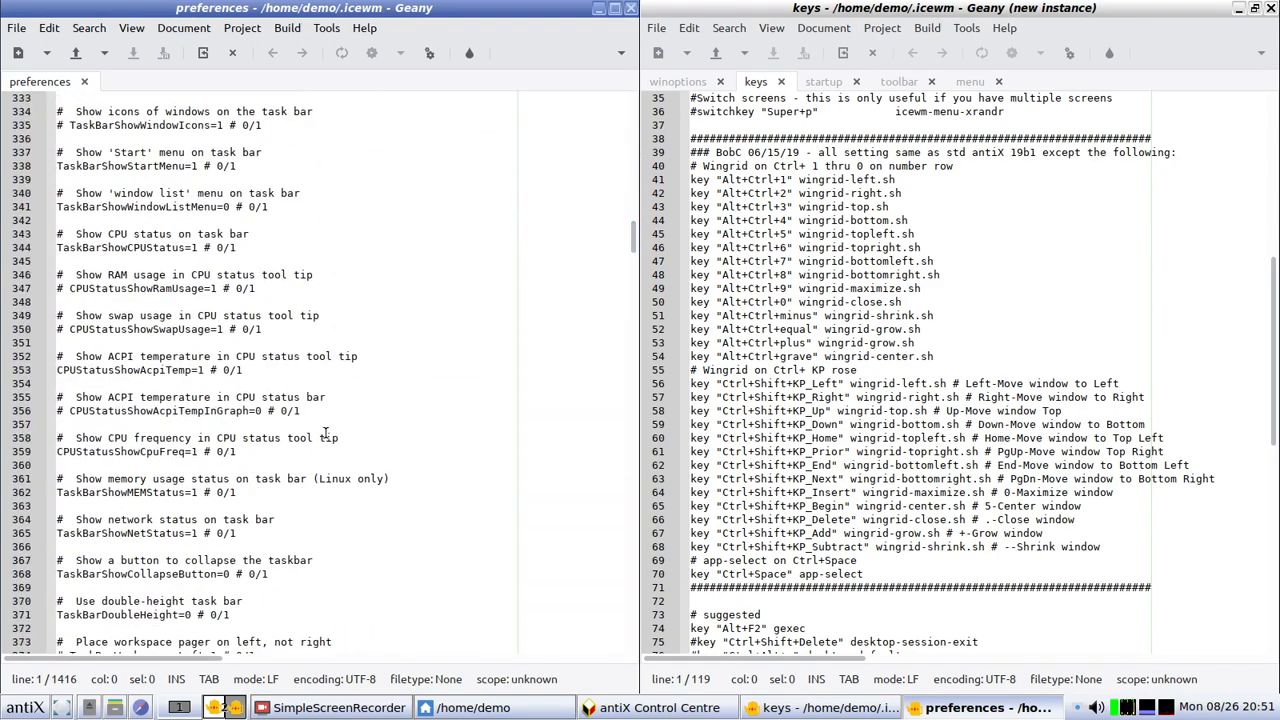
click(25, 706)
mouse_move(46, 637)
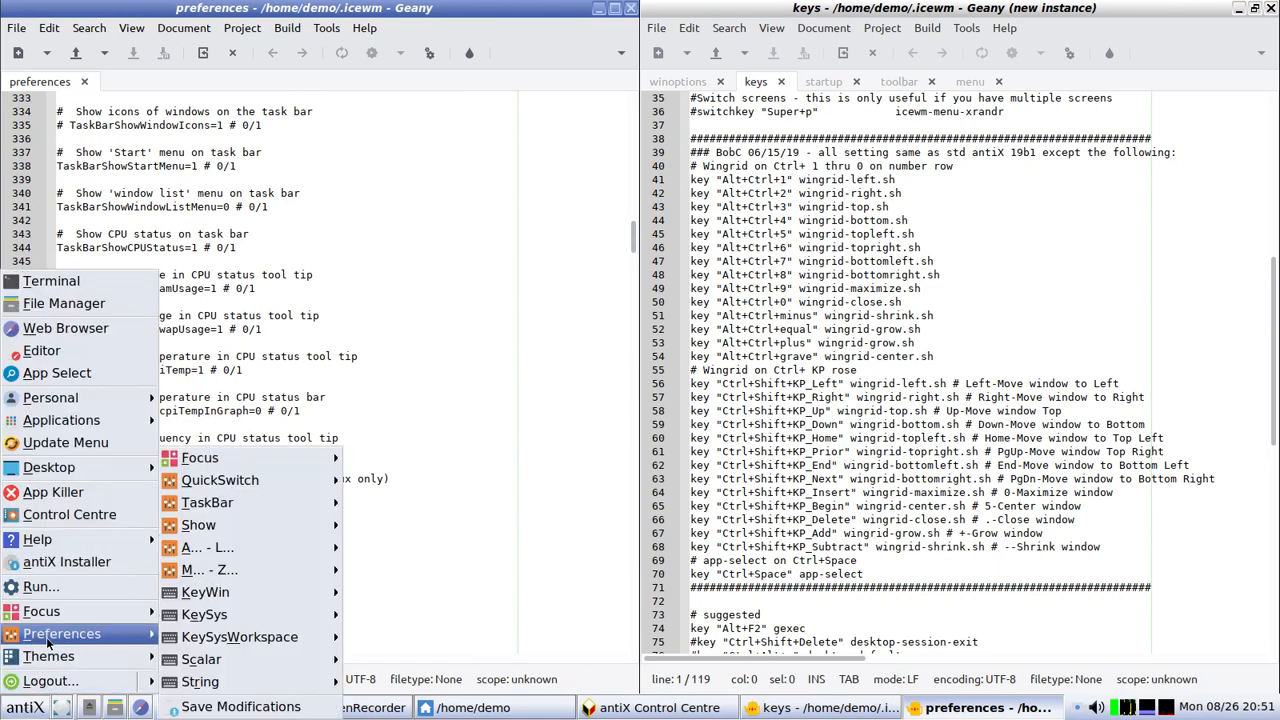
mouse_move(190, 595)
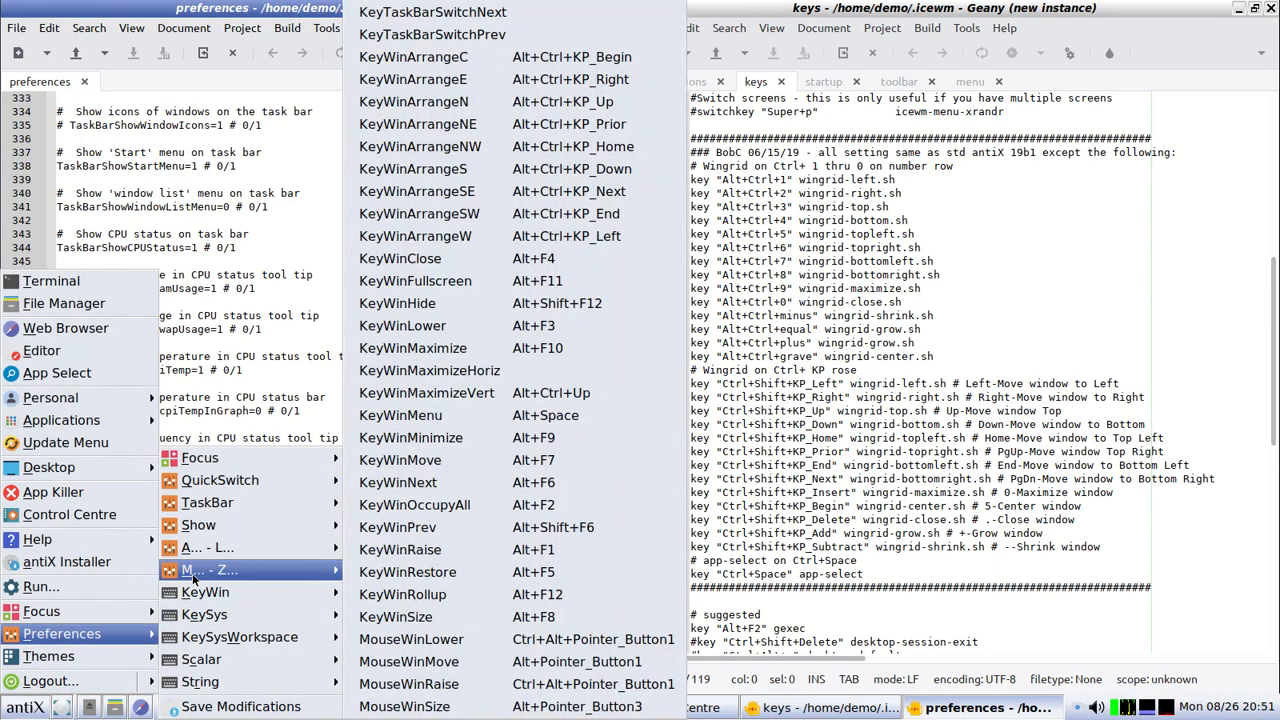
mouse_move(195, 505)
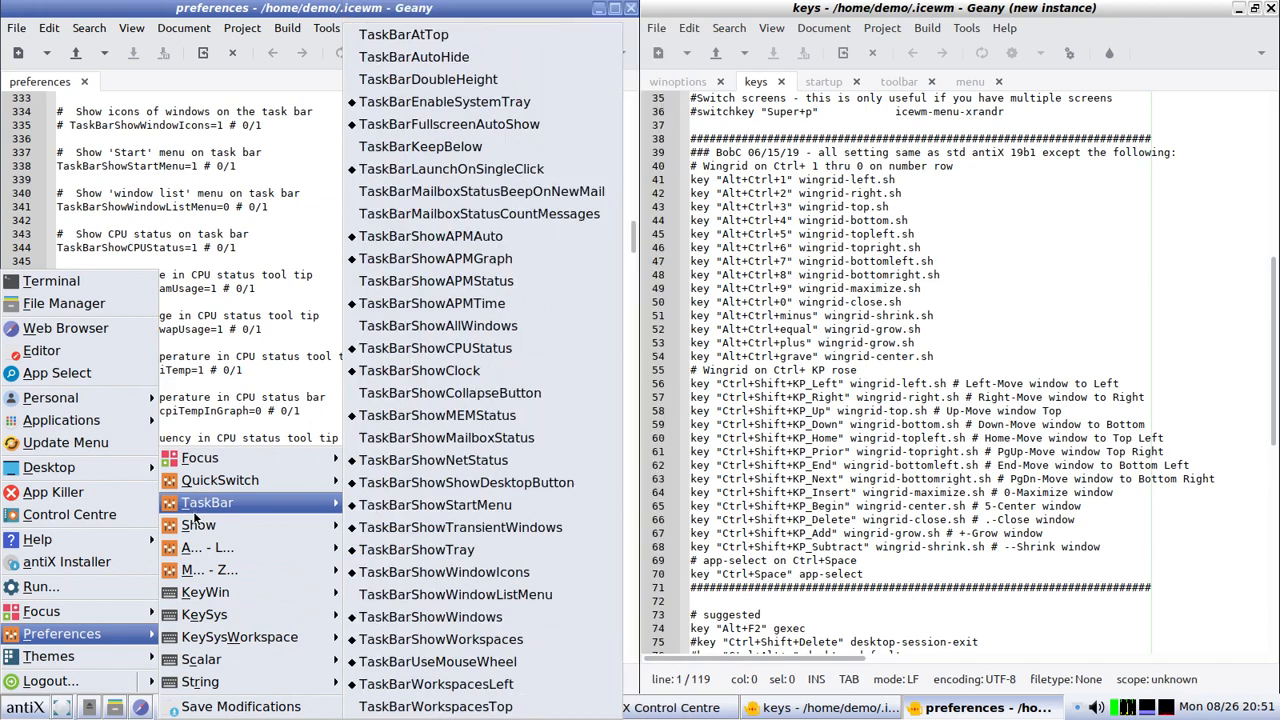
mouse_move(210, 568)
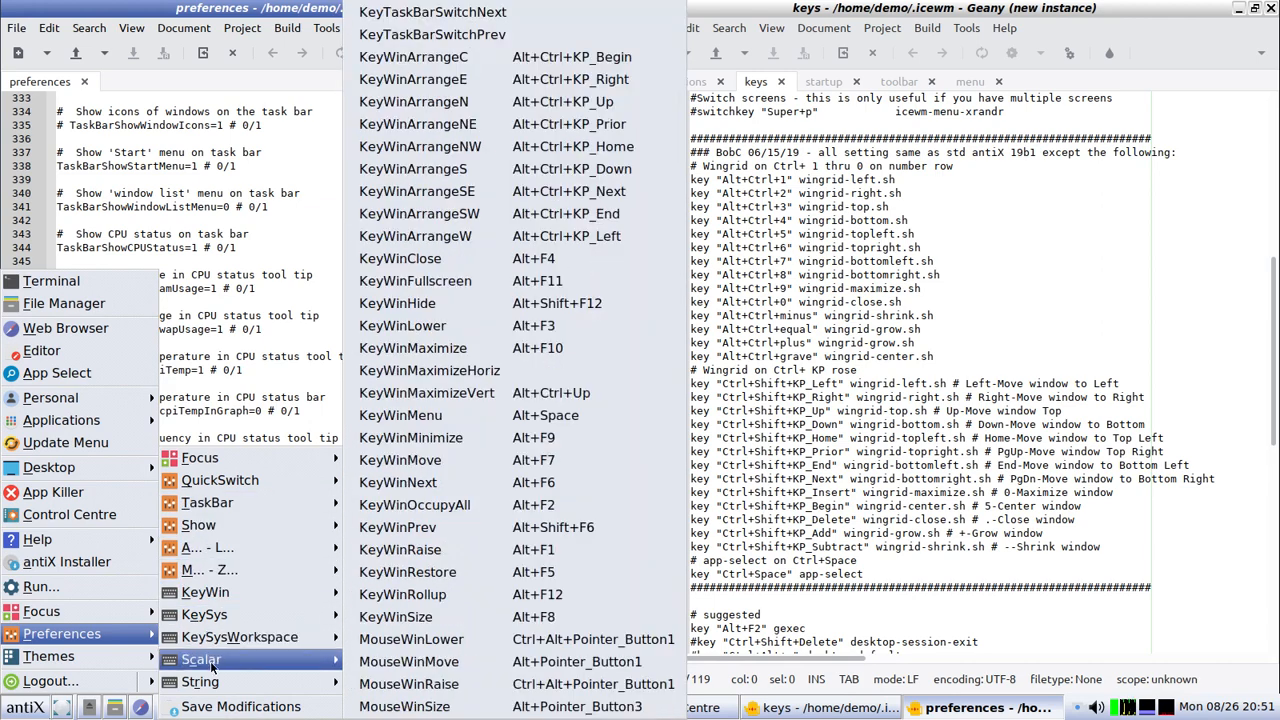
mouse_move(215, 683)
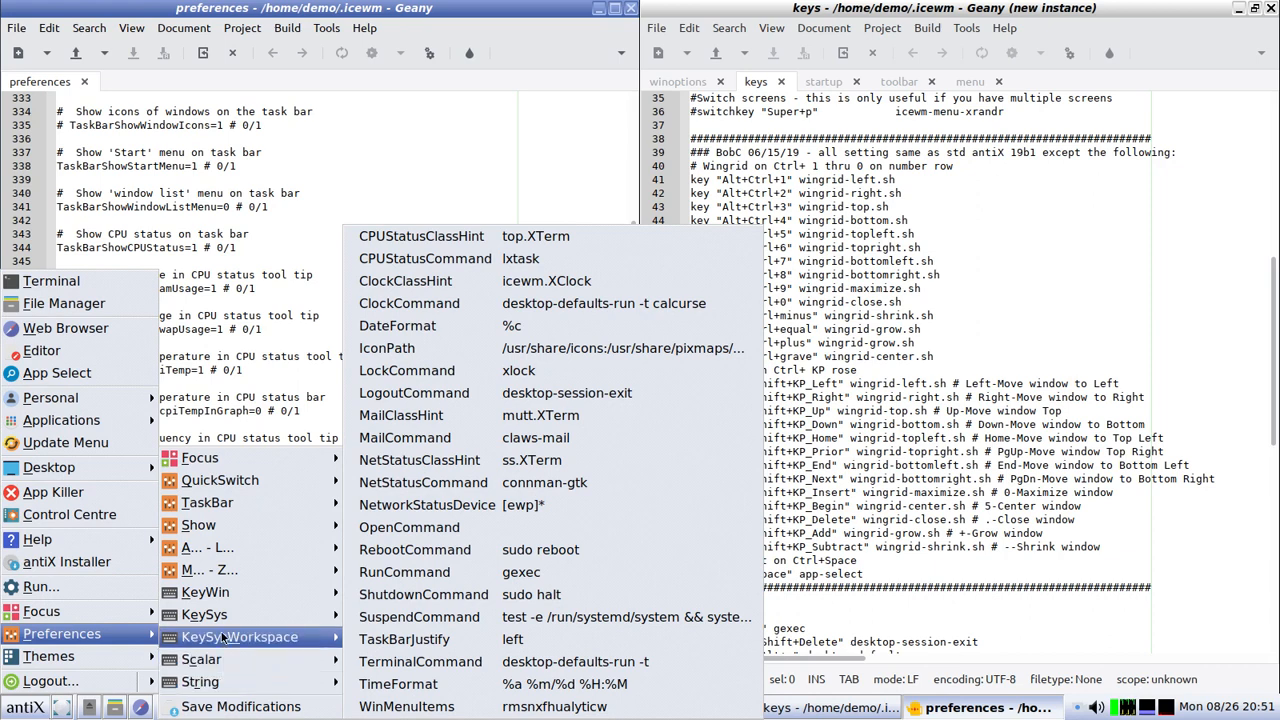
mouse_move(216, 615)
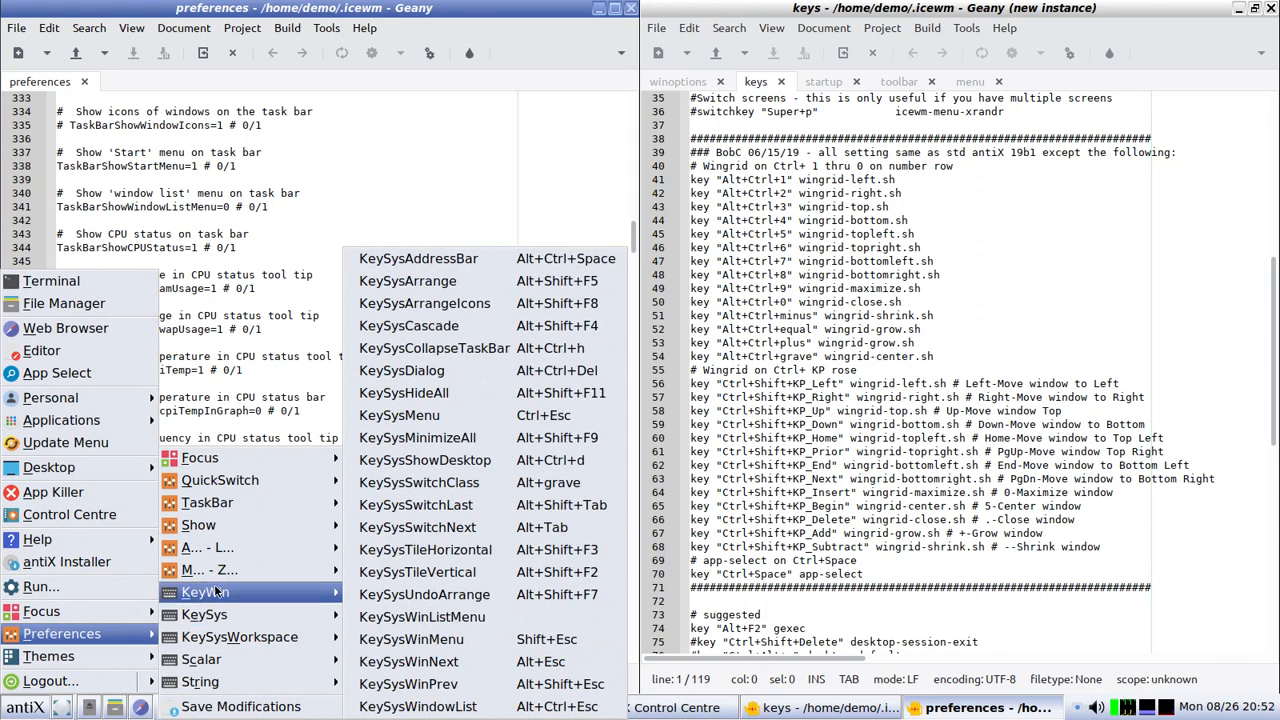
click(293, 187)
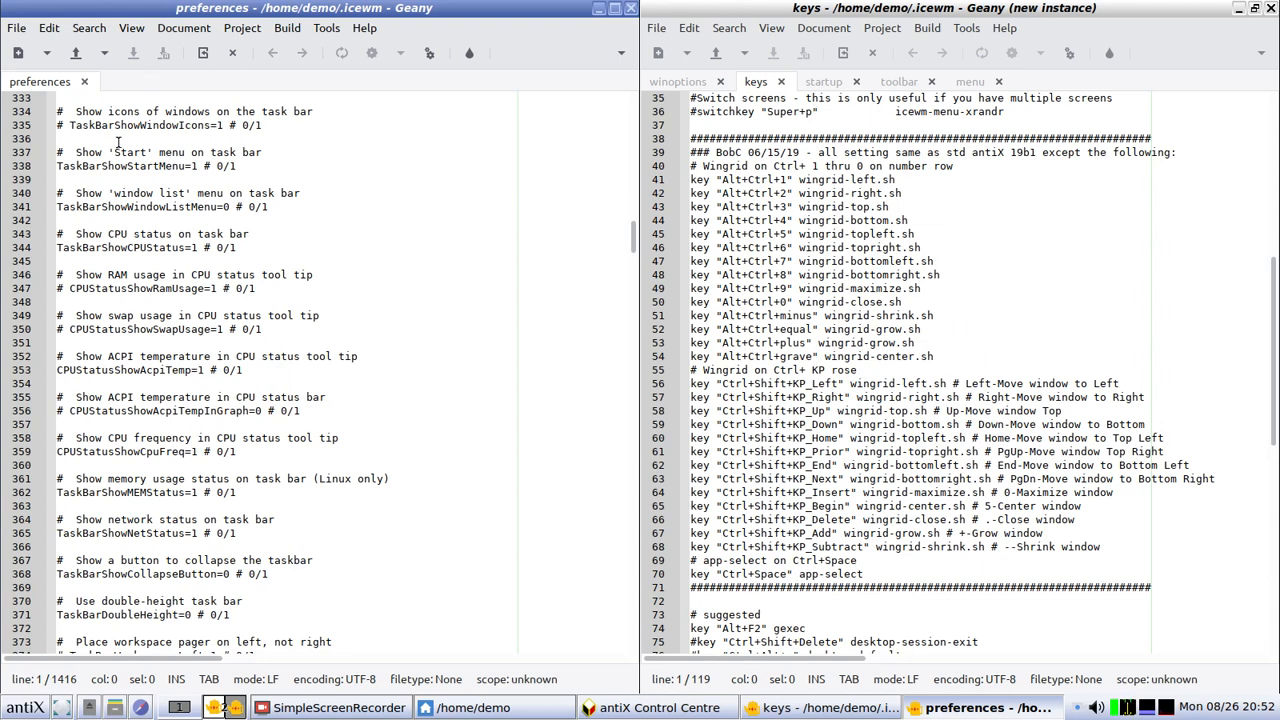
- Search the preferences file for "workspace" and step through the matches up to the KeySysWorkspace12TakeWin entry, just above WorkspaceNames
key(ctrl+f)
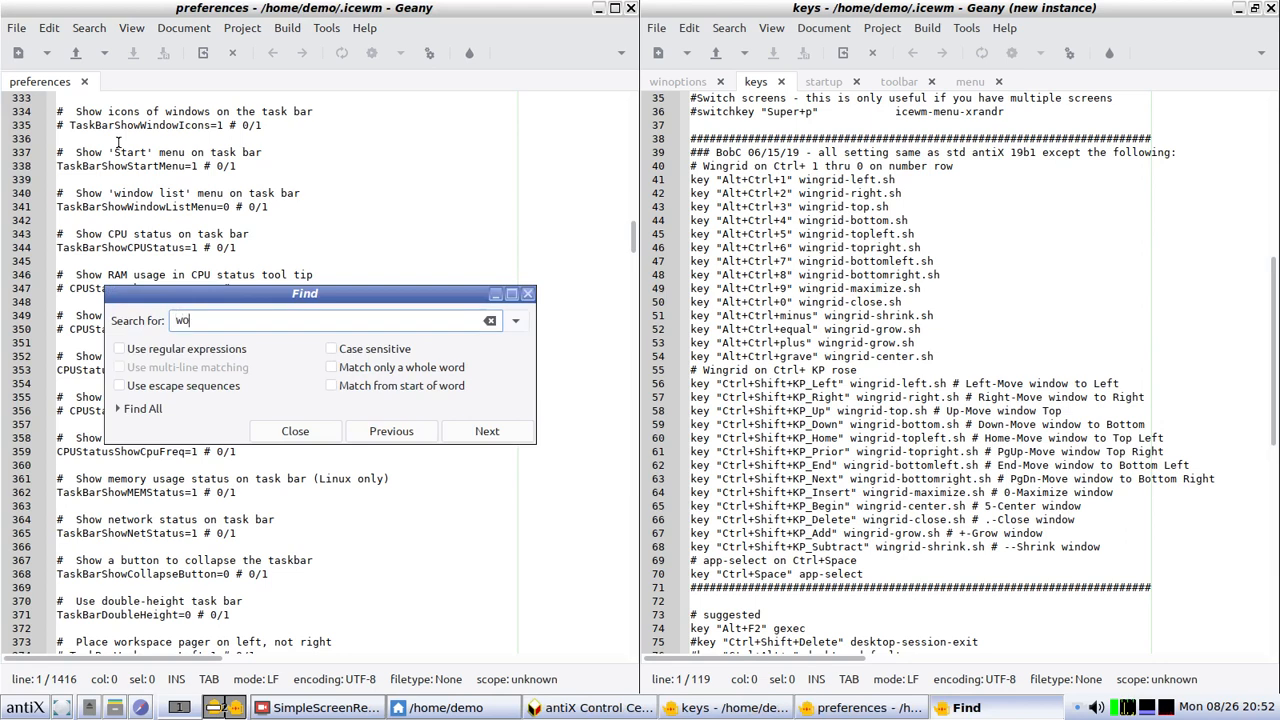
text(workspace)
click(506, 434)
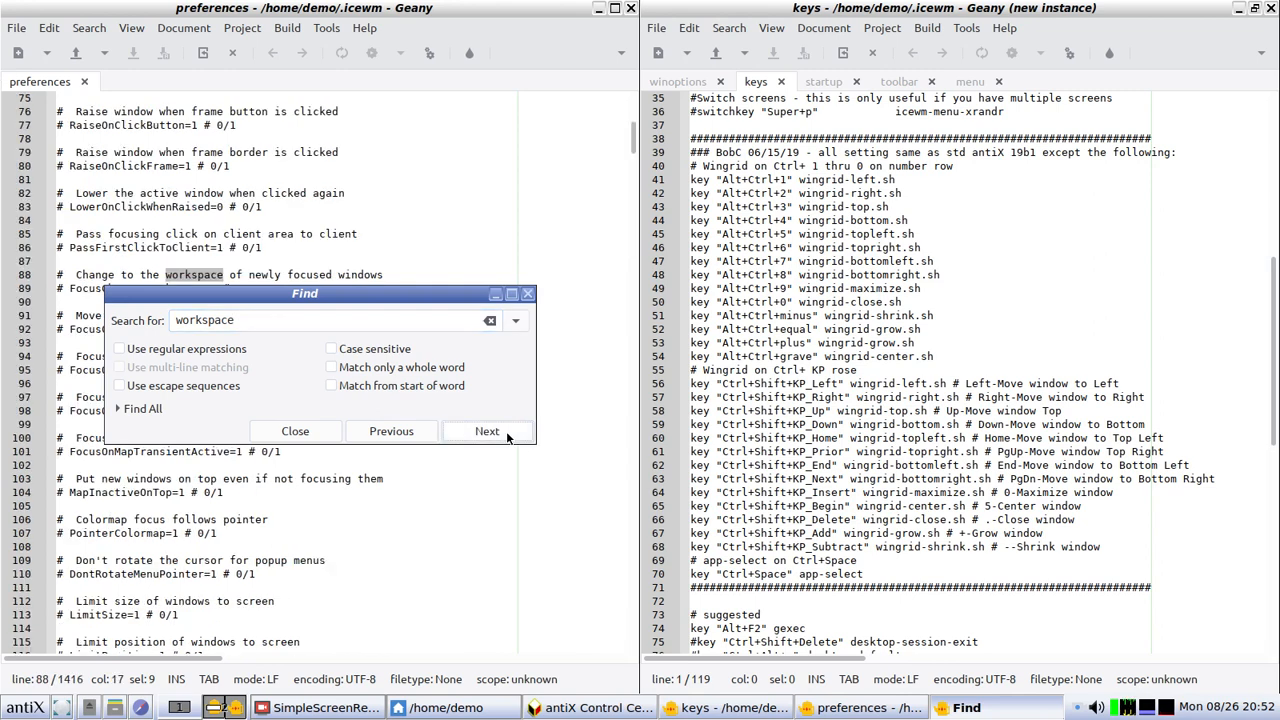
click(507, 437)
drag(440, 301, 709, 301)
click(755, 431)
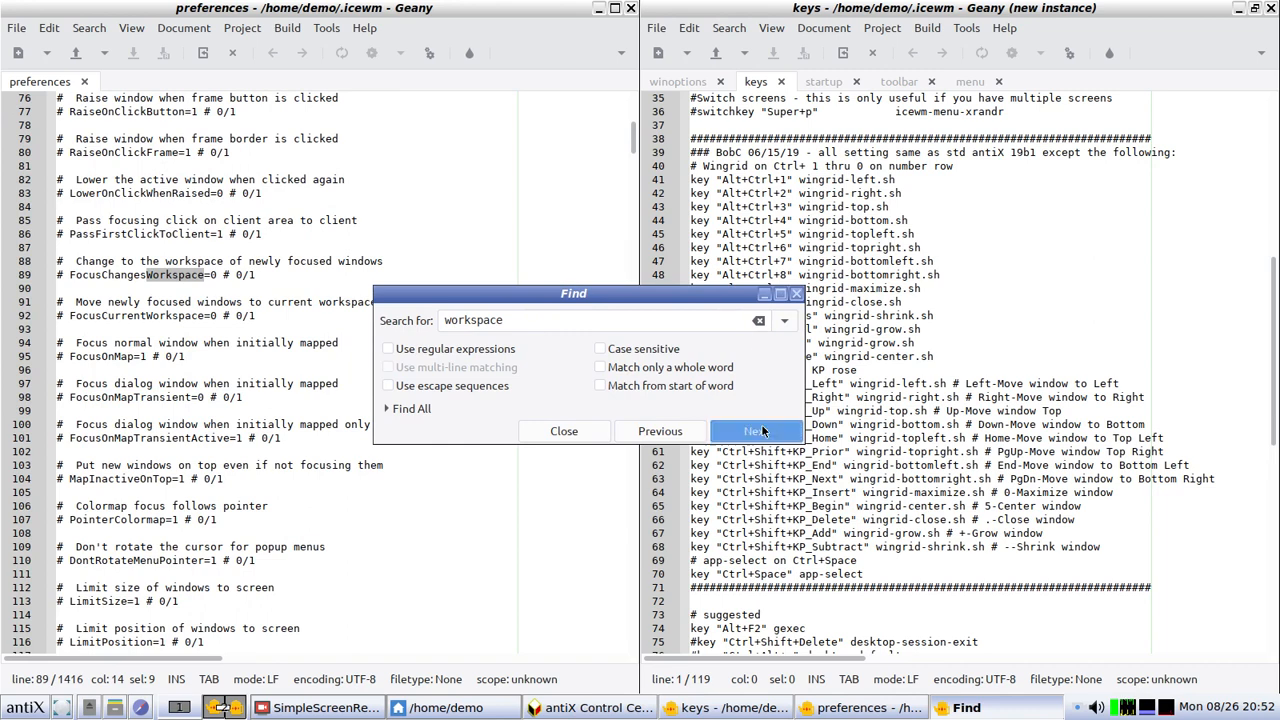
click(755, 431)
click(755, 431)
click(755, 431)
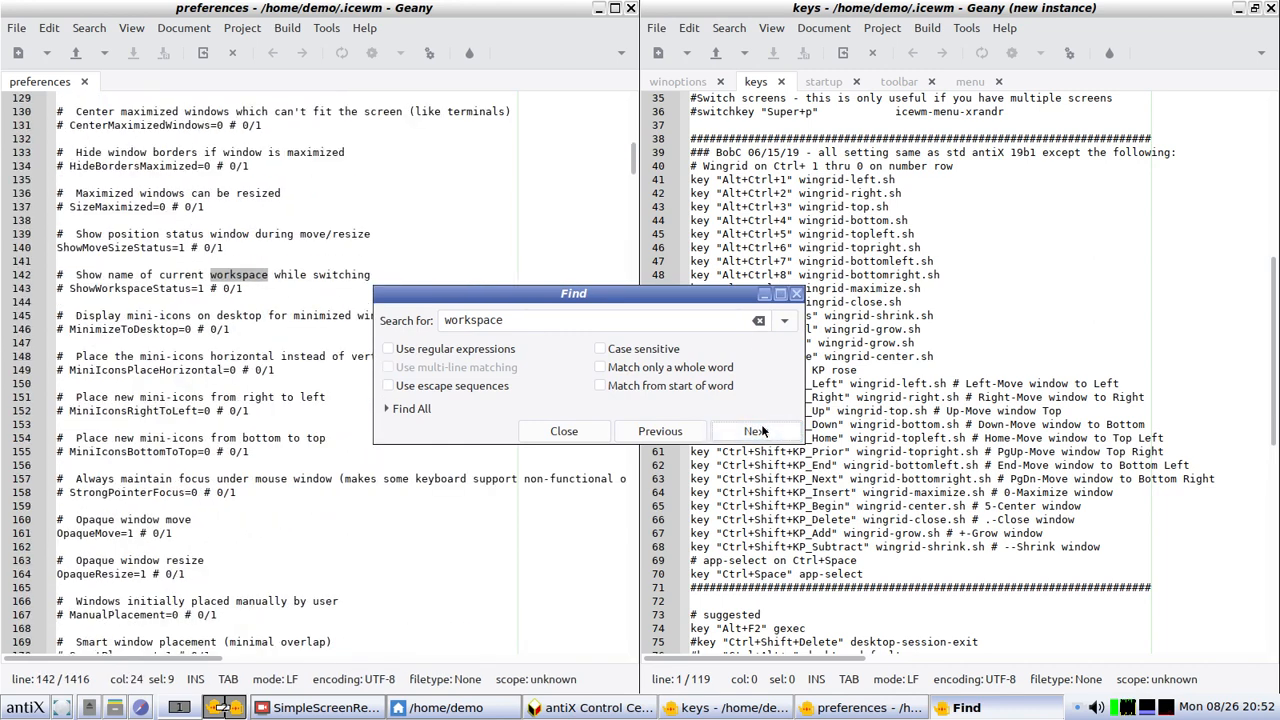
click(760, 431)
click(760, 431)
click(760, 431)
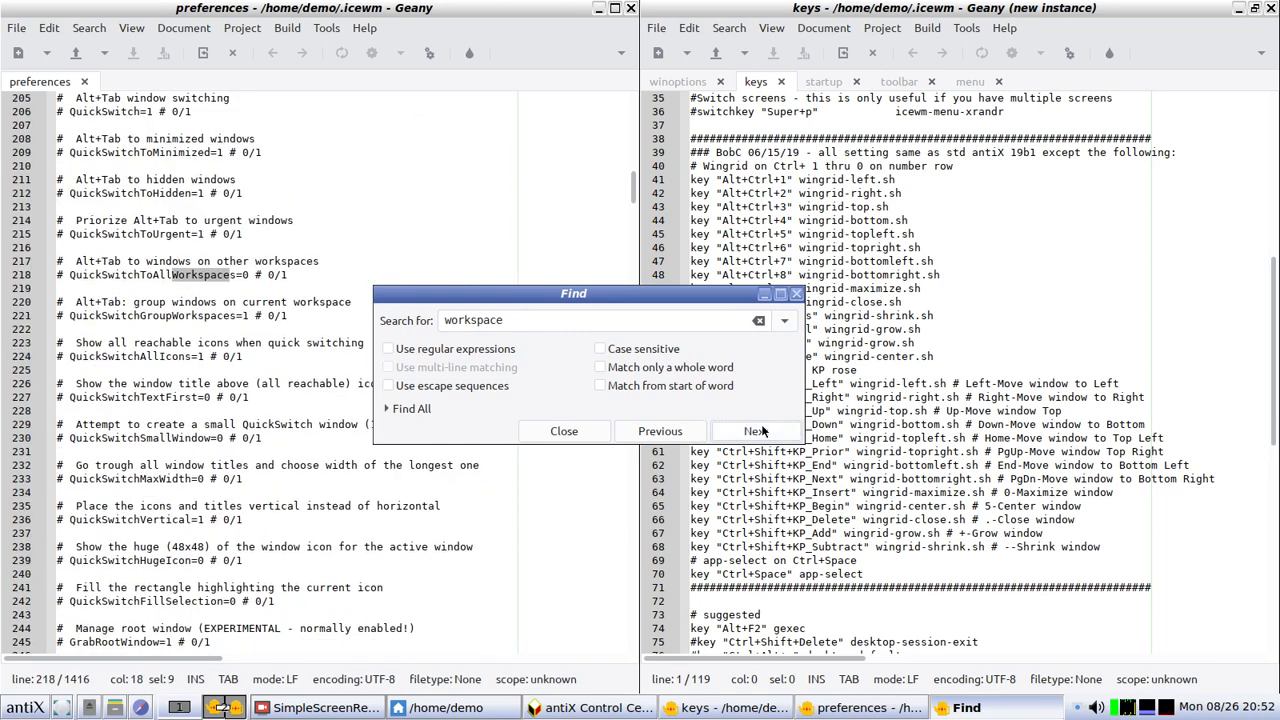
click(760, 431)
click(760, 431)
click(760, 431)
click(760, 431)
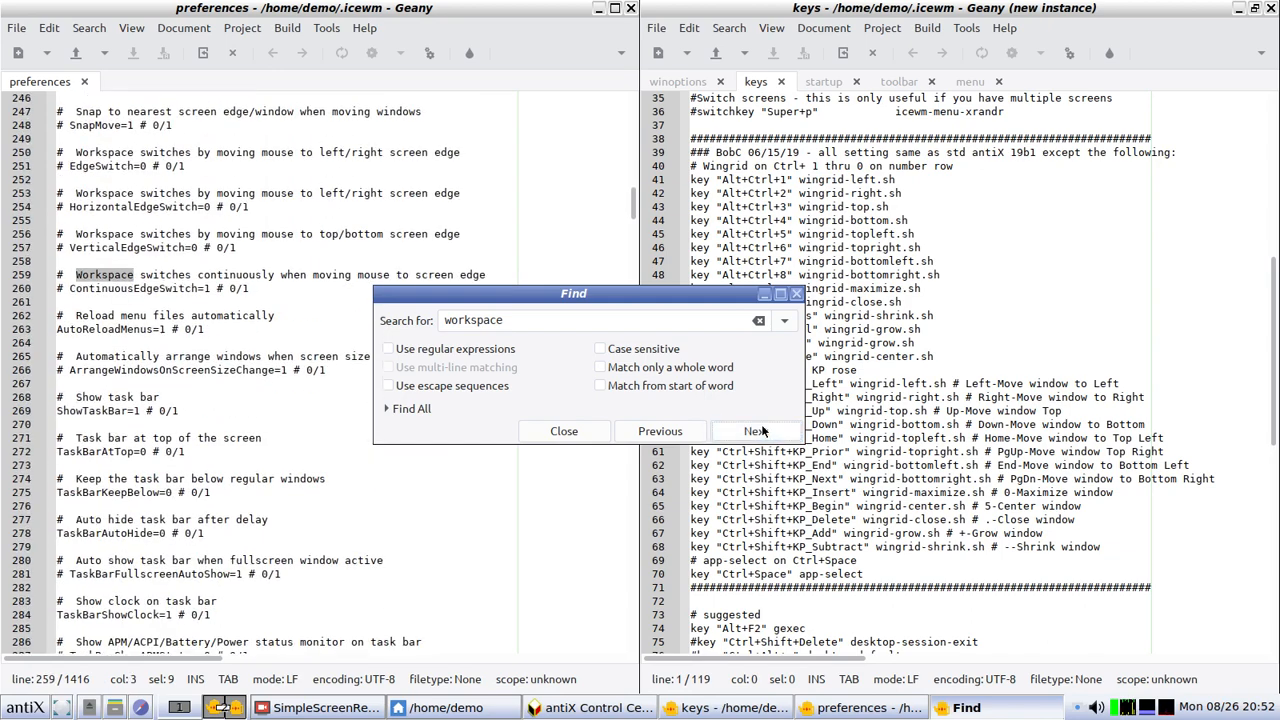
click(760, 431)
click(760, 431)
click(760, 431)
click(760, 431)
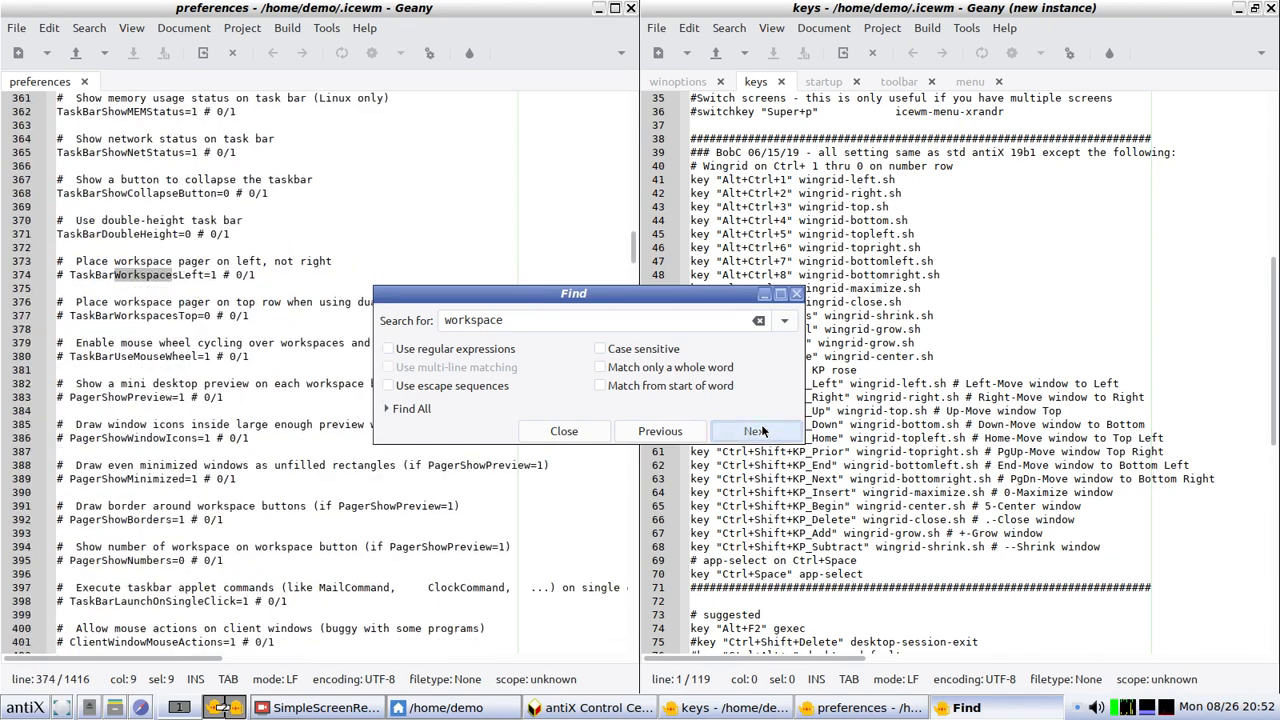
click(760, 431)
click(760, 431)
click(760, 431)
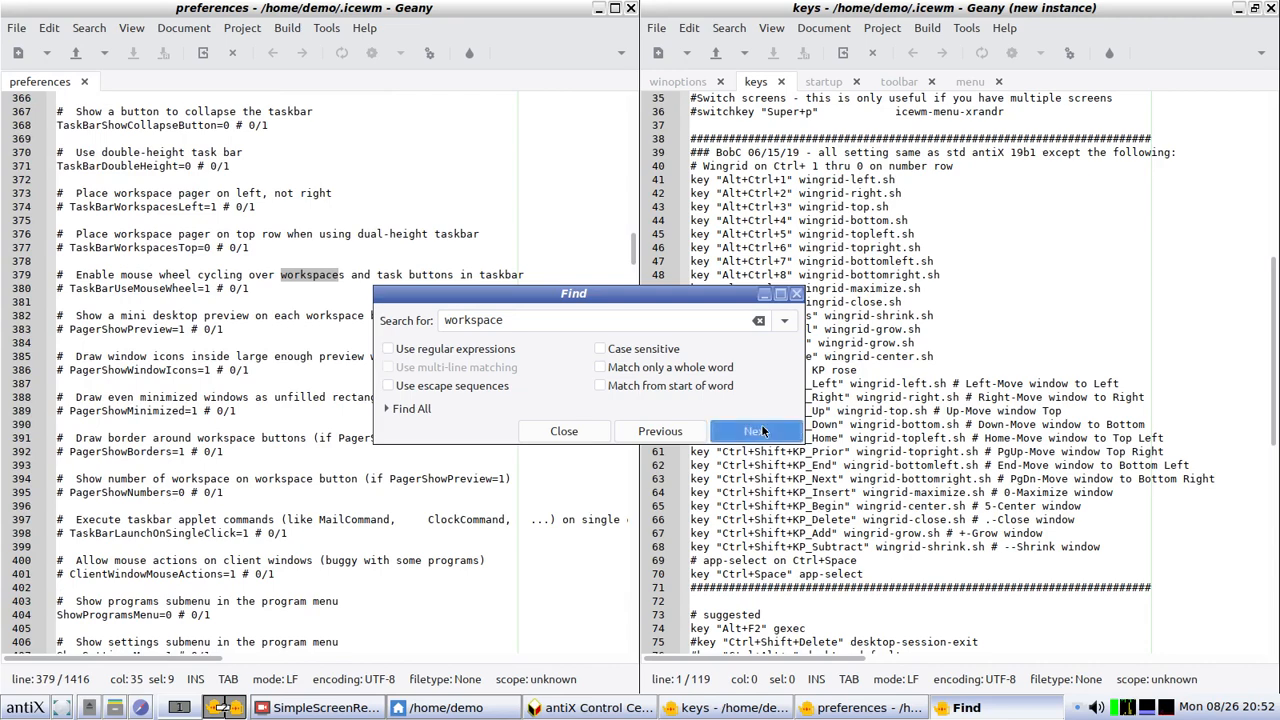
click(760, 431)
click(760, 431)
click(760, 431)
click(760, 431)
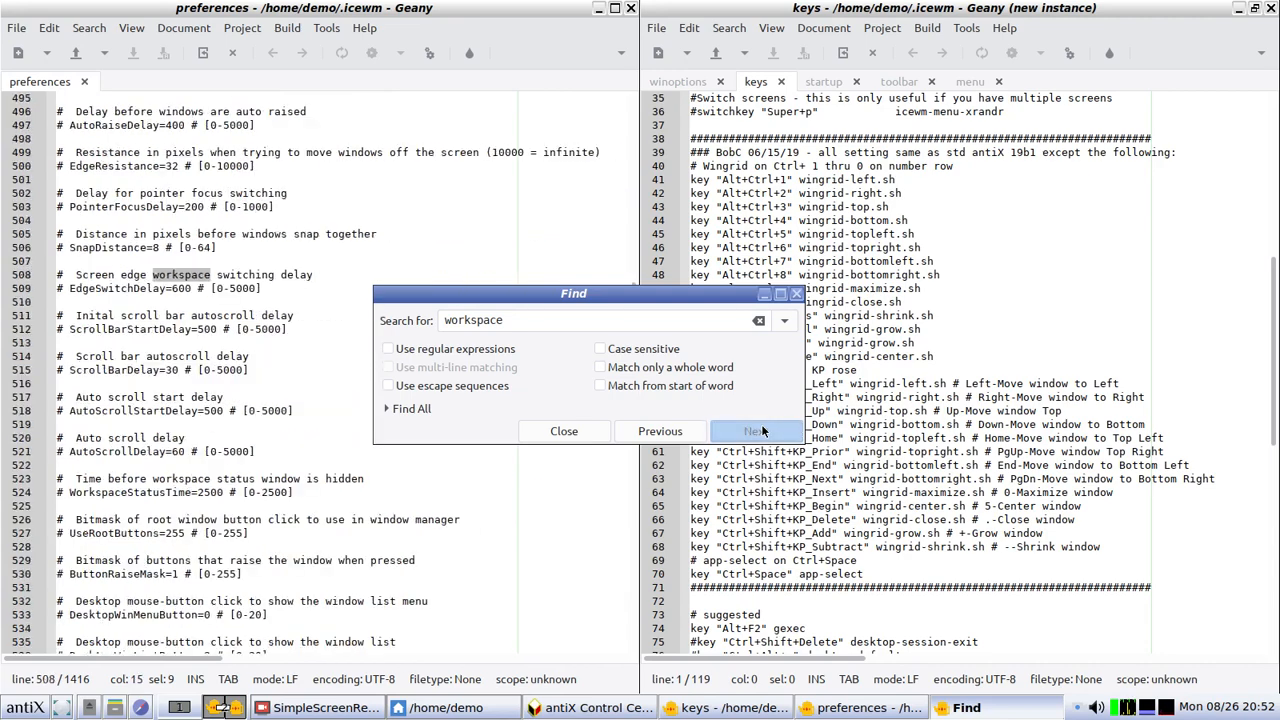
click(760, 431)
click(760, 431)
click(760, 431)
click(760, 431)
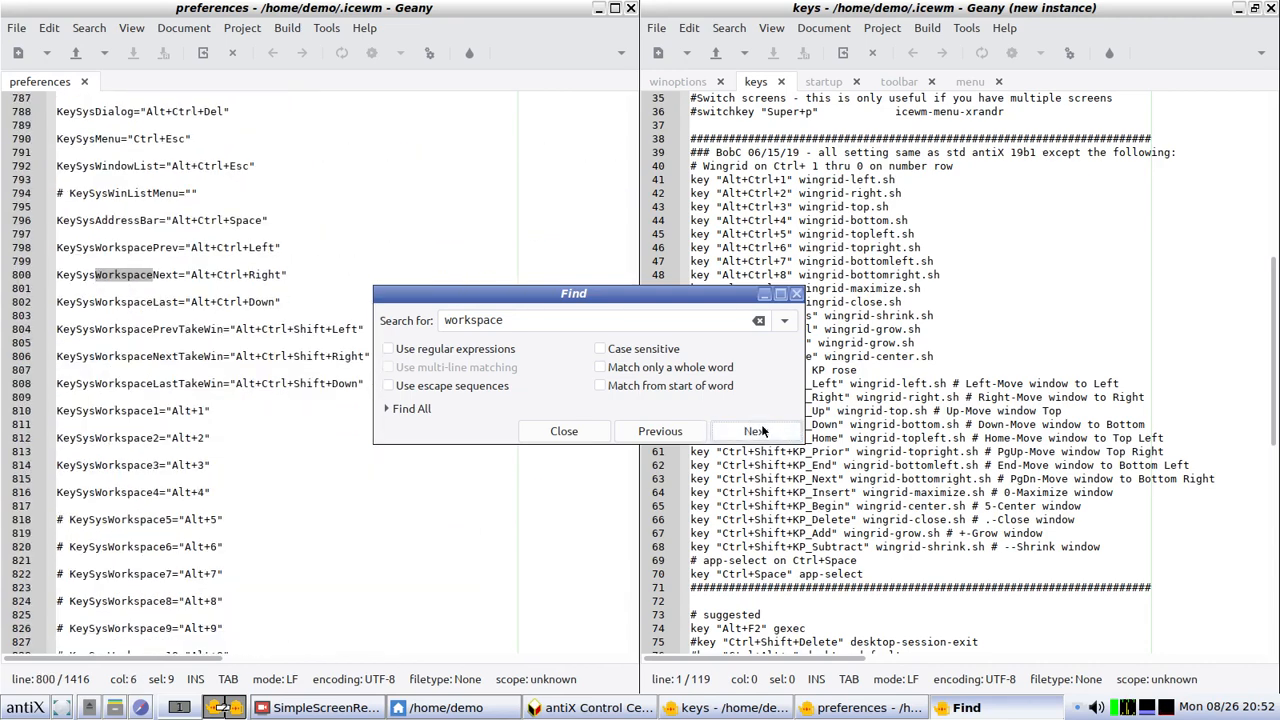
click(760, 431)
click(760, 431)
click(760, 431)
click(760, 431)
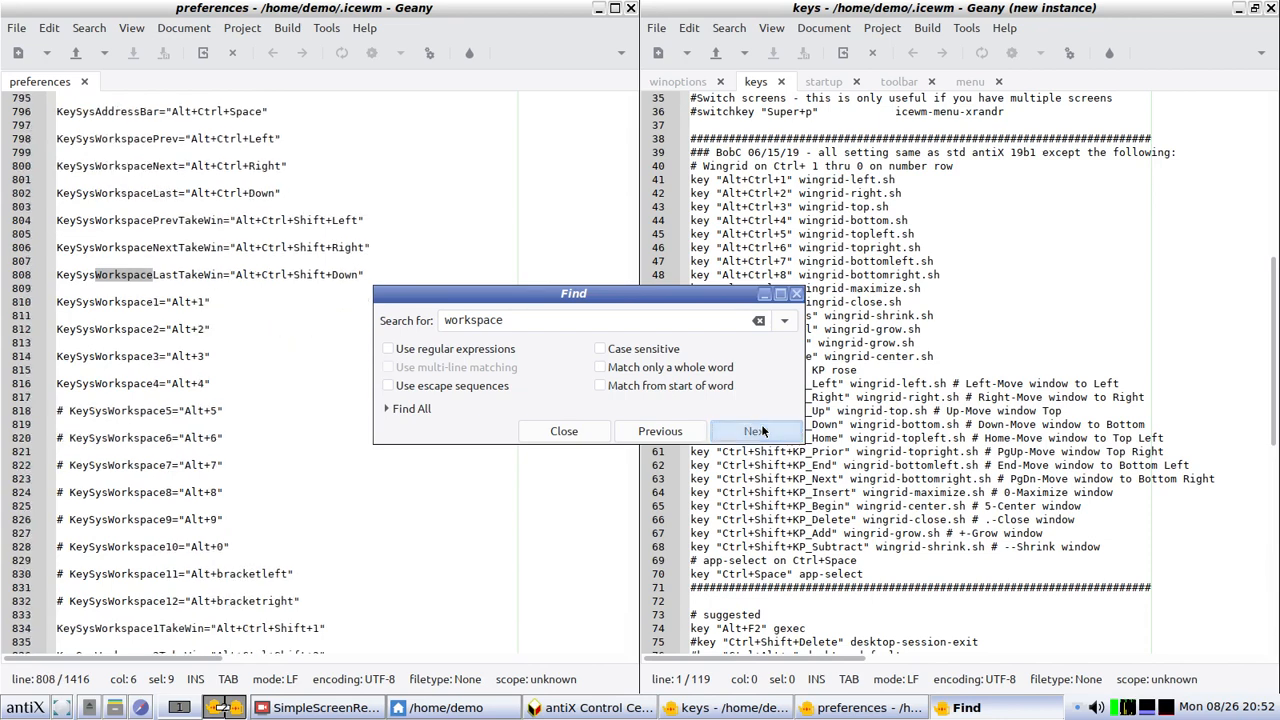
click(760, 431)
click(760, 431)
click(760, 431)
click(760, 431)
click(760, 431)
click(760, 431)
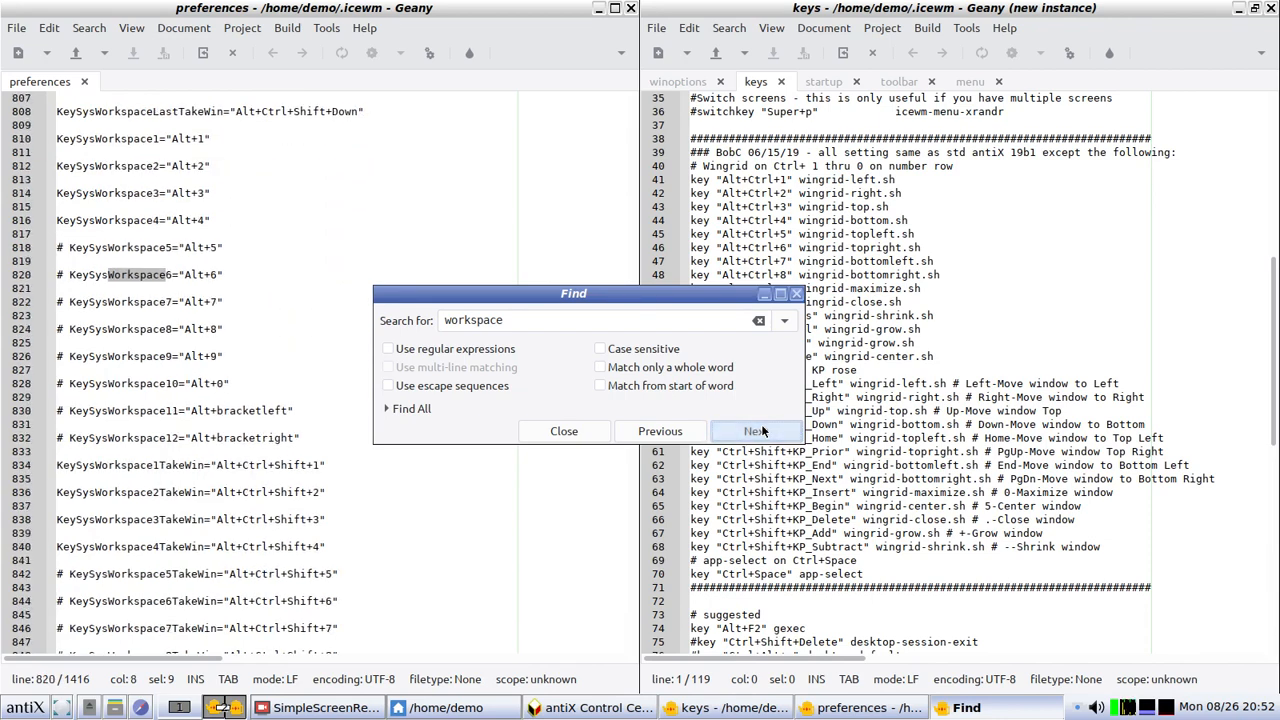
click(760, 431)
click(760, 431)
click(760, 431)
click(760, 431)
click(760, 431)
click(760, 431)
click(760, 431)
click(760, 431)
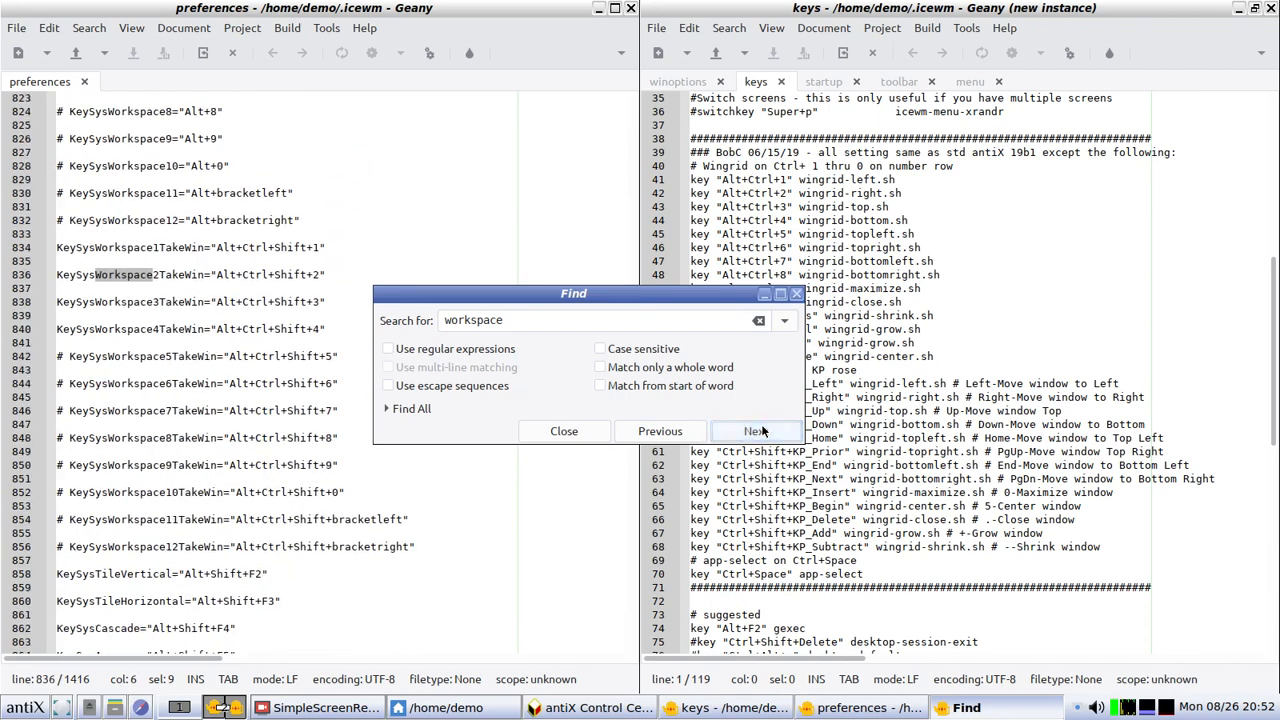
click(760, 431)
click(760, 431)
click(760, 431)
click(760, 431)
click(760, 431)
click(760, 431)
click(760, 431)
click(760, 431)
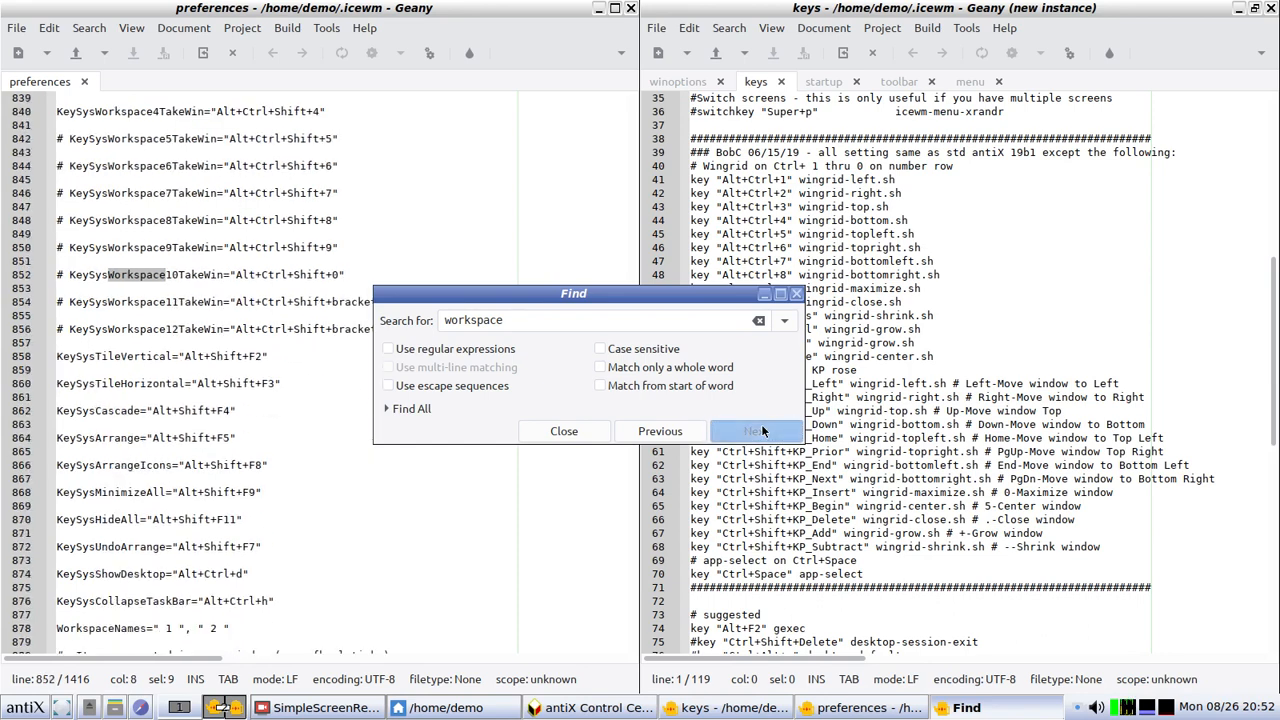
click(760, 431)
click(760, 431)
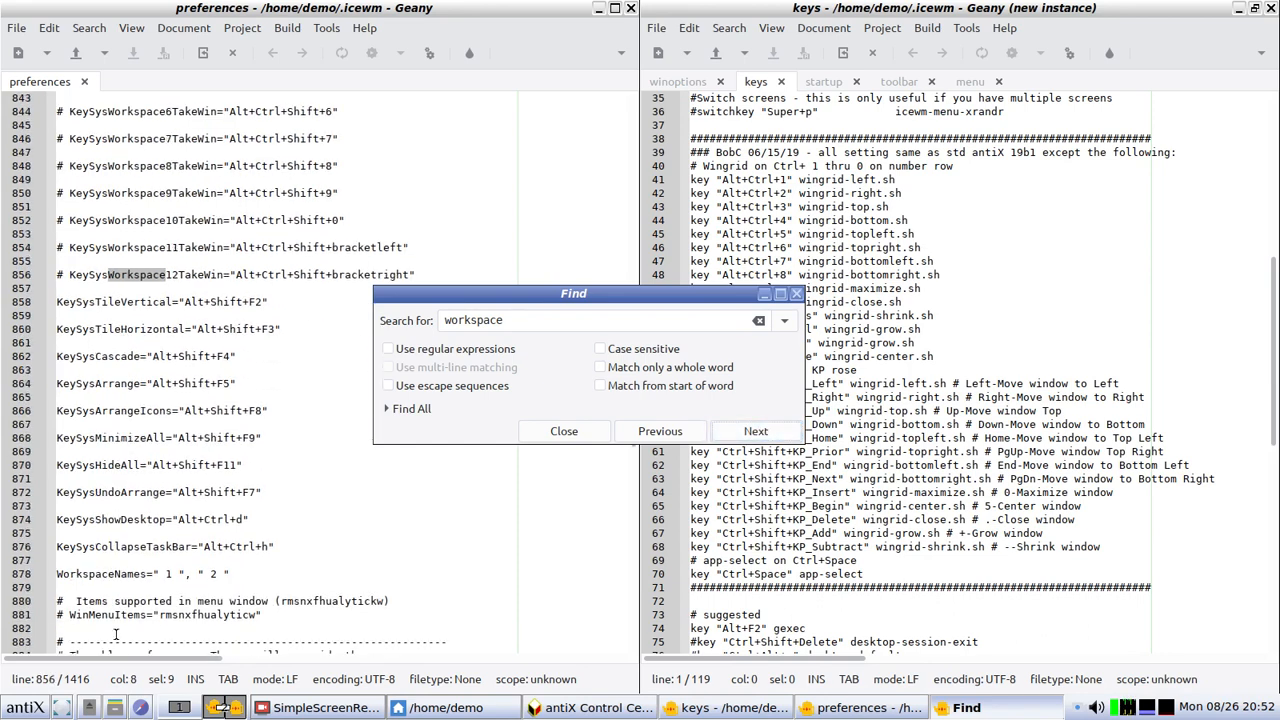
- Add workspaces " 3 " and " 4 " to the WorkspaceNames line, save the preferences file and close the search dialog
click(237, 572)
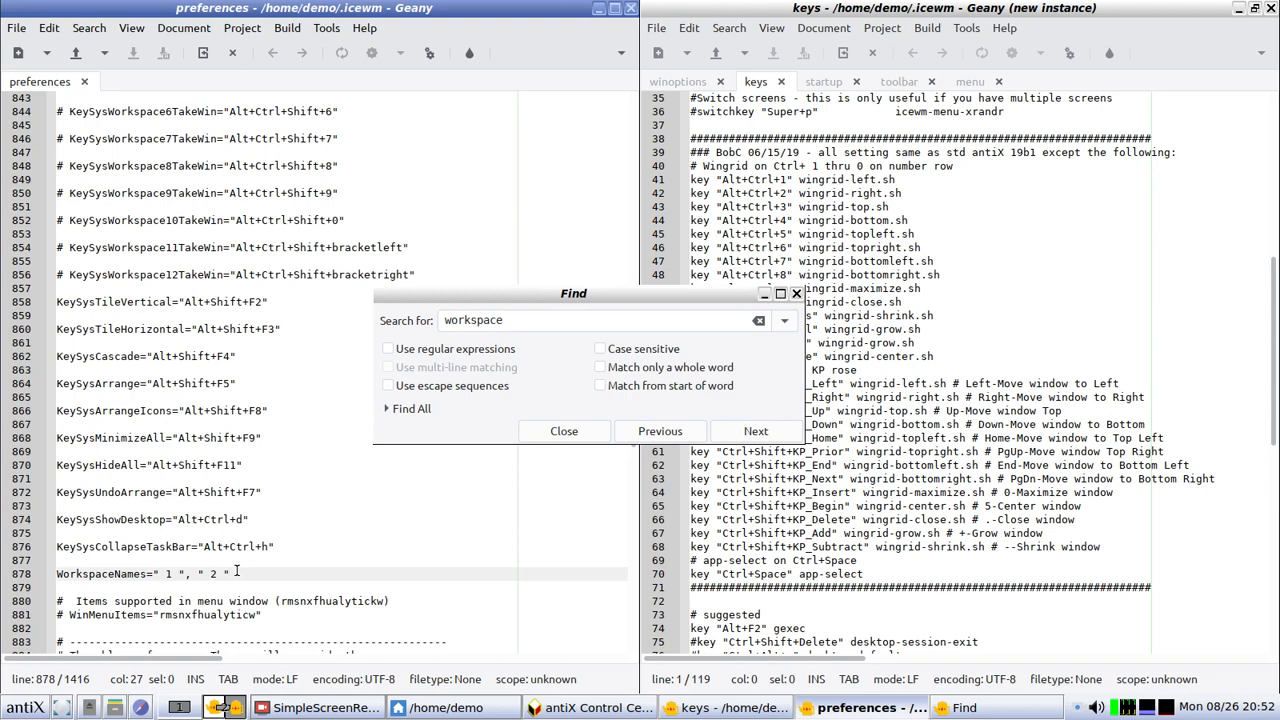
text(,")
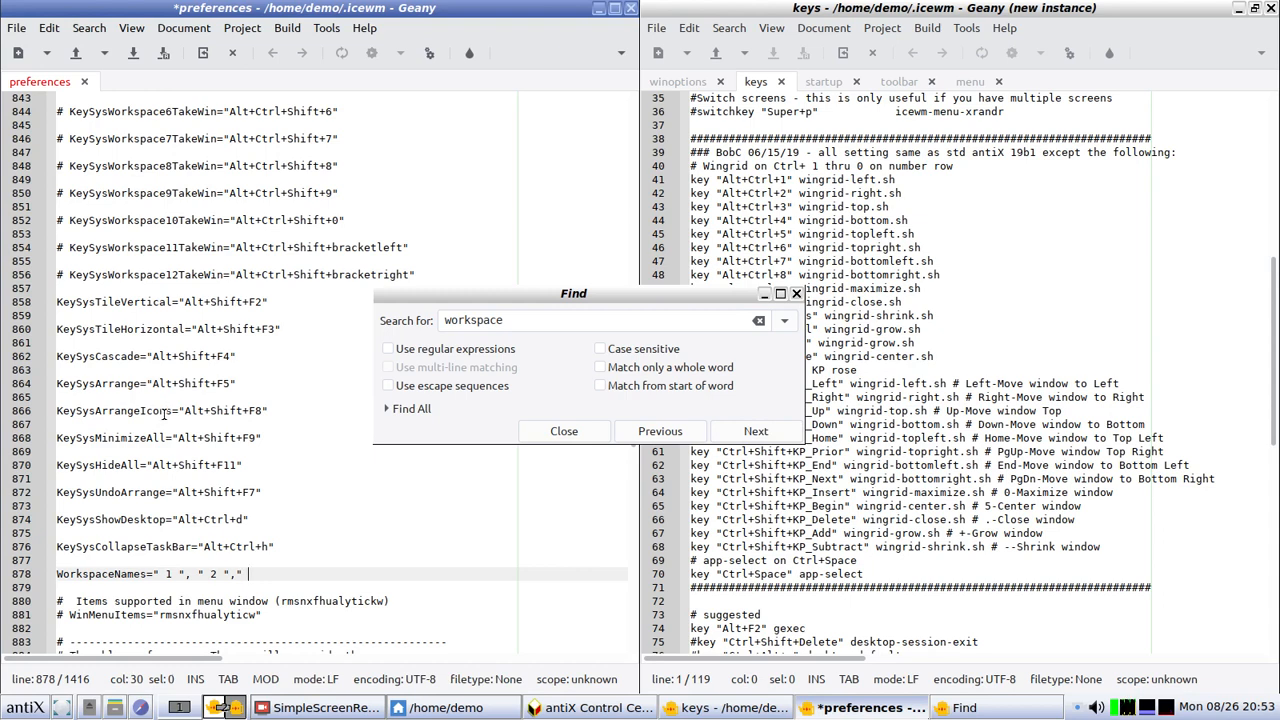
text( 3 "," 4 ")
click(134, 53)
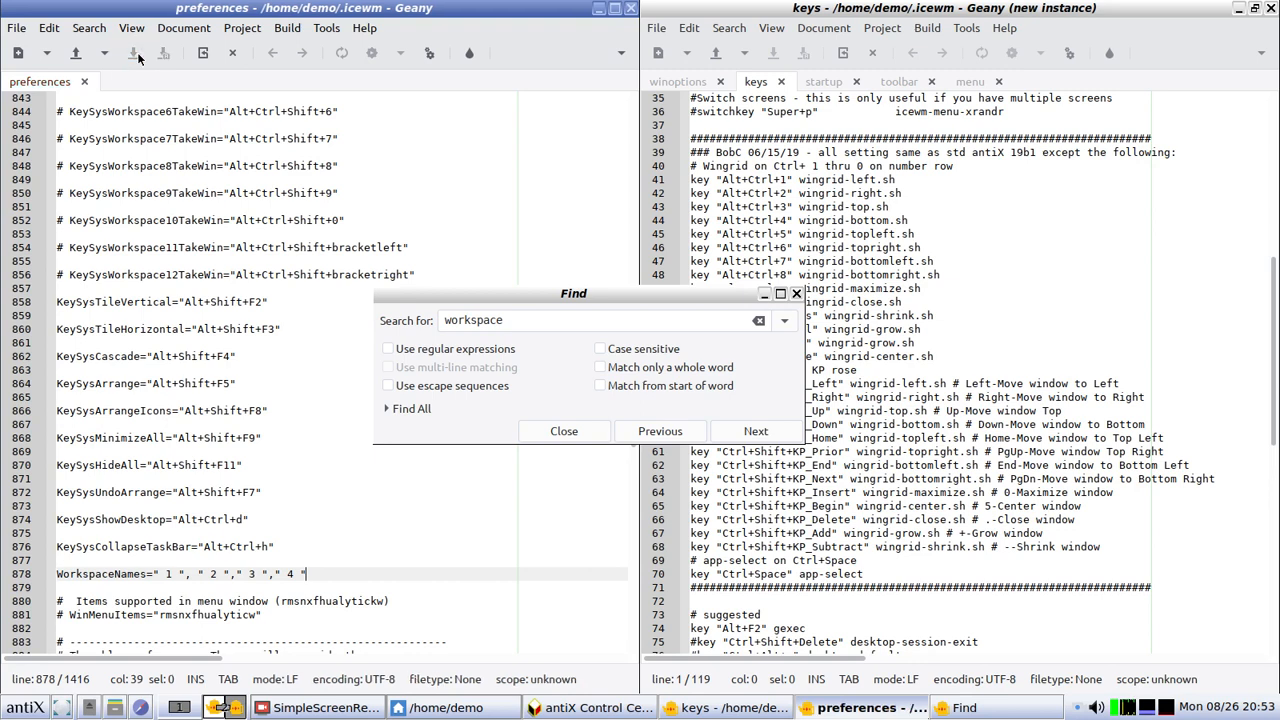
click(797, 295)
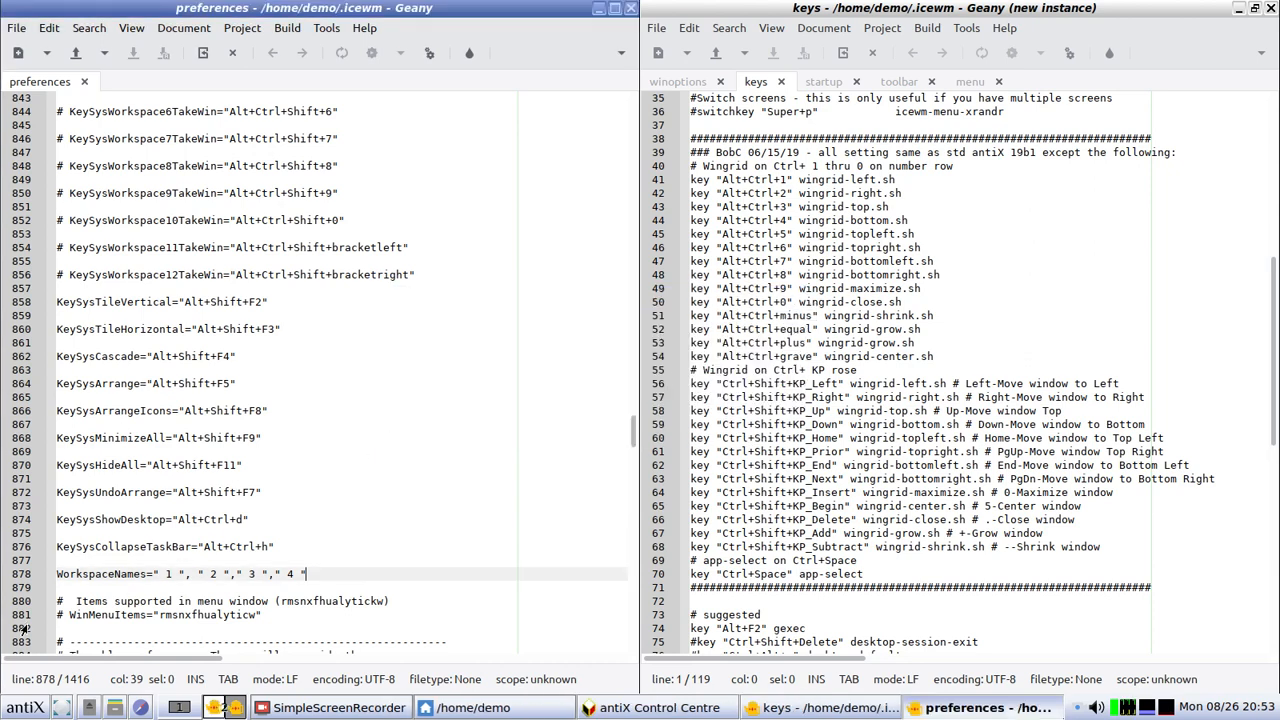
- Restart IceWM to apply the saved preferences
click(28, 706)
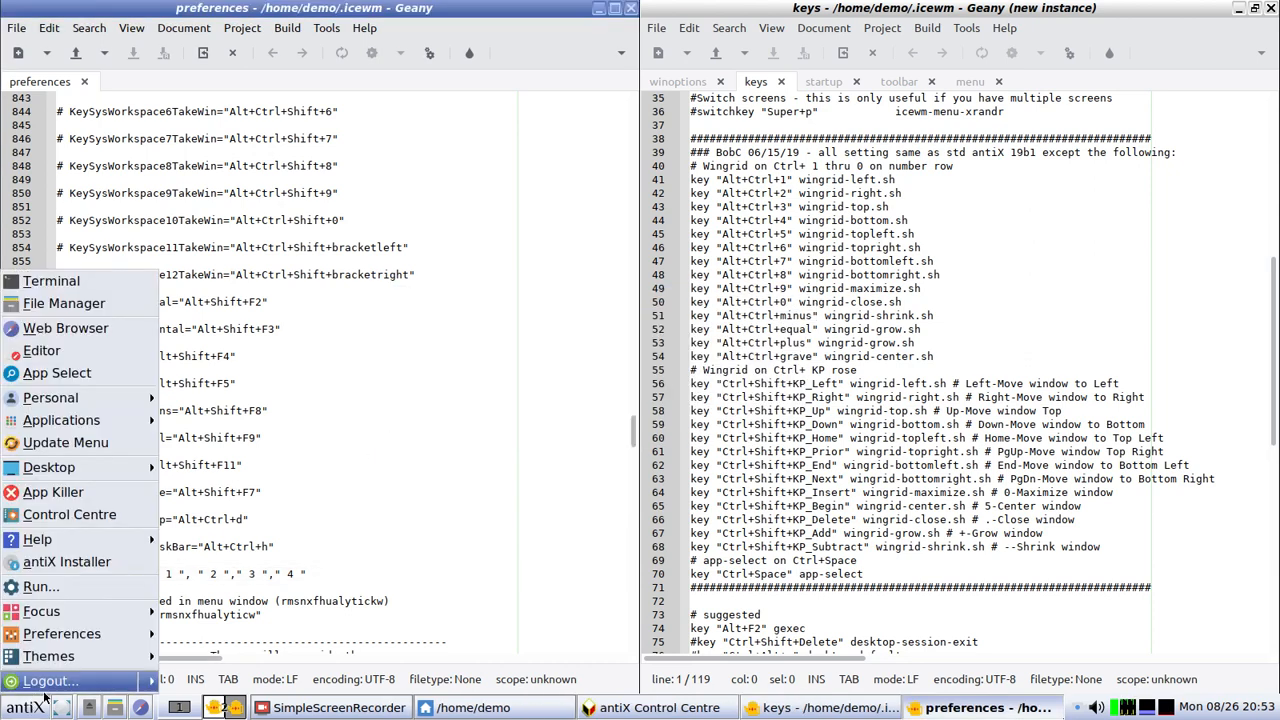
mouse_move(160, 682)
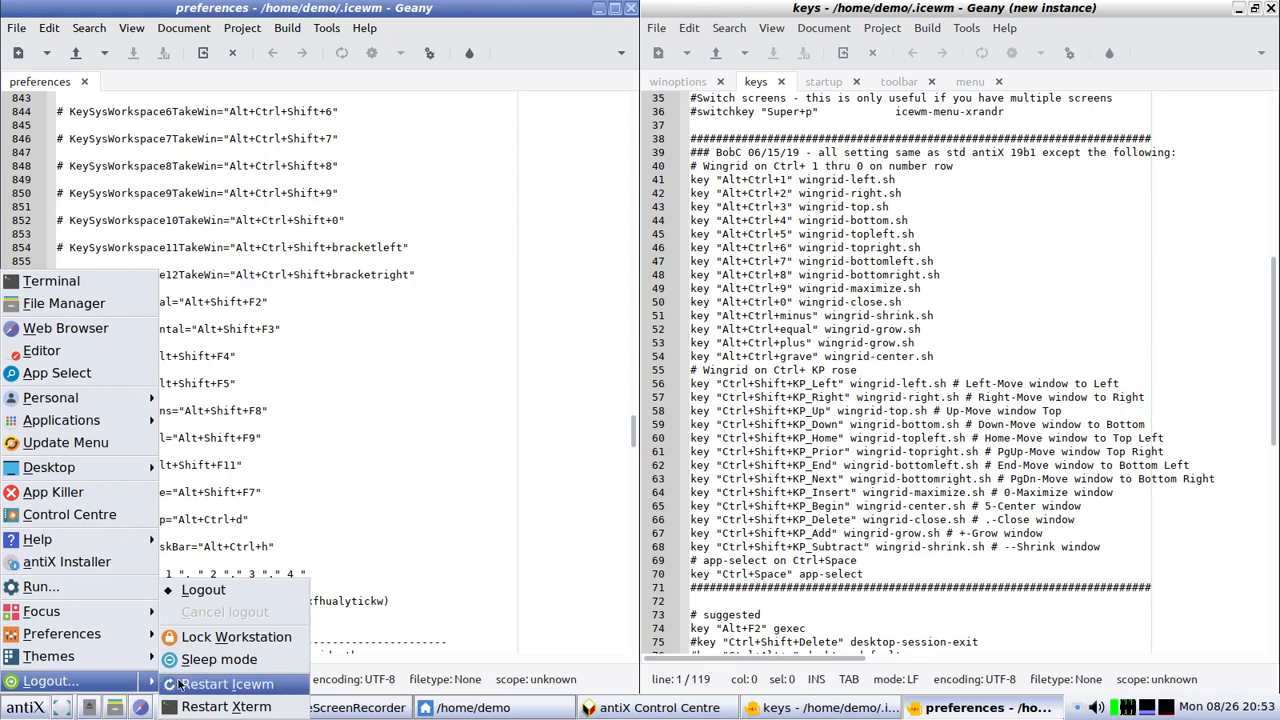
click(226, 684)
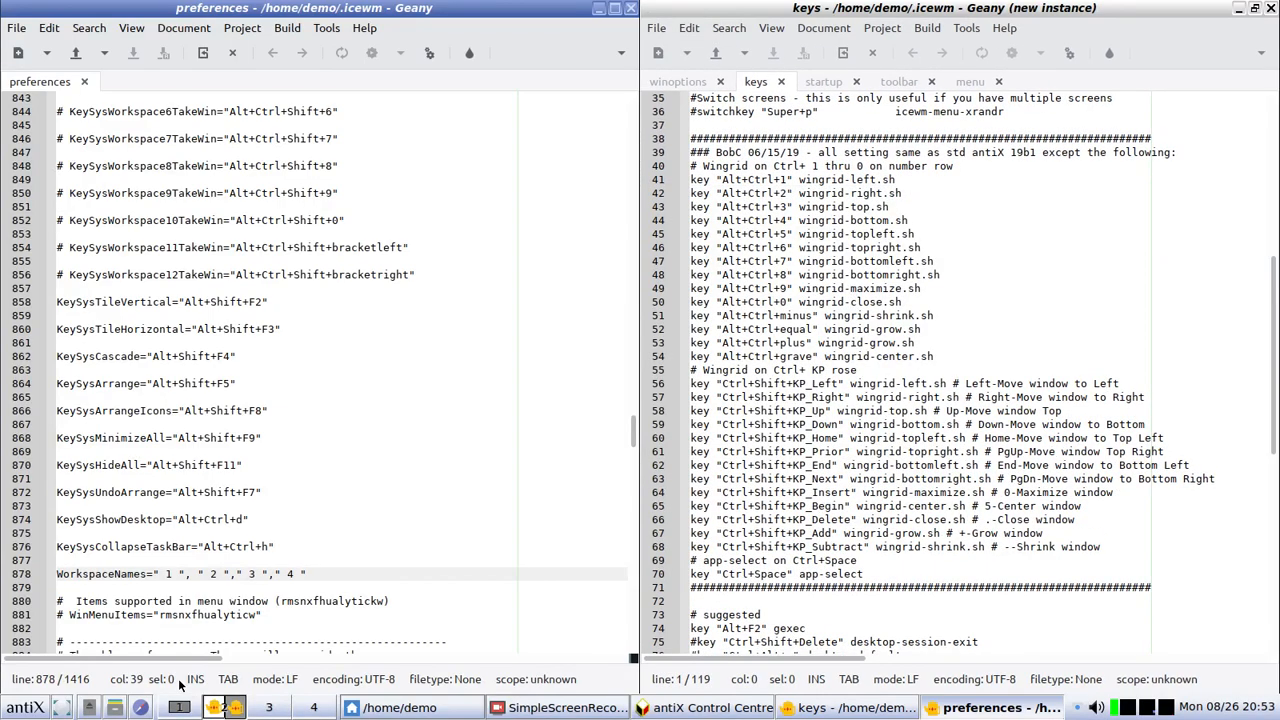
- Switch to workspace 3, on to workspace 1, and back to workspace 2 to check the workspaces
click(271, 706)
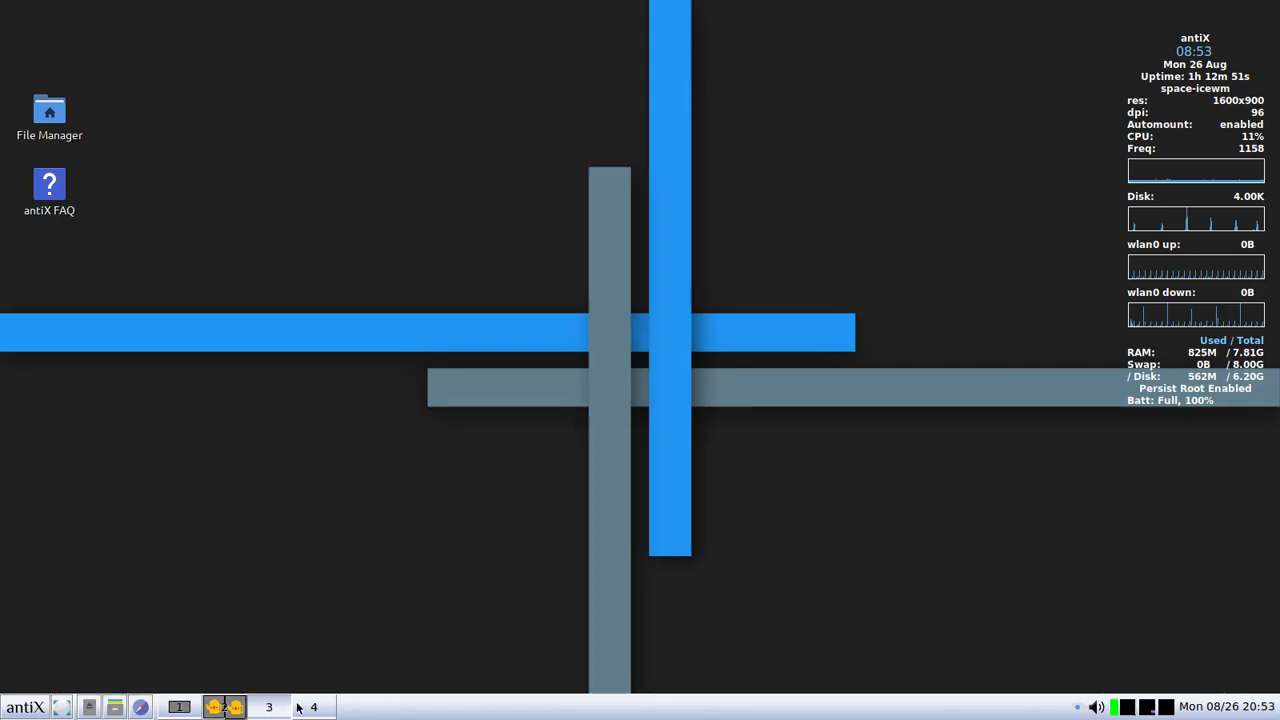
click(179, 707)
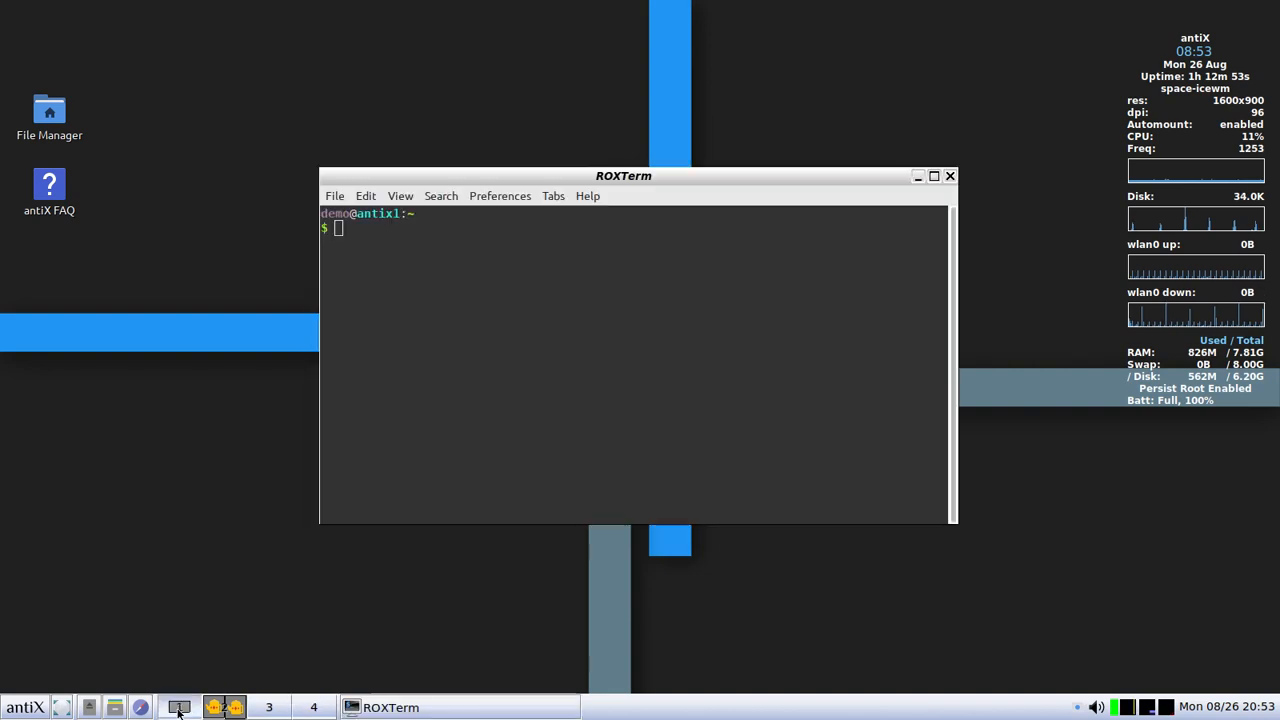
click(214, 708)
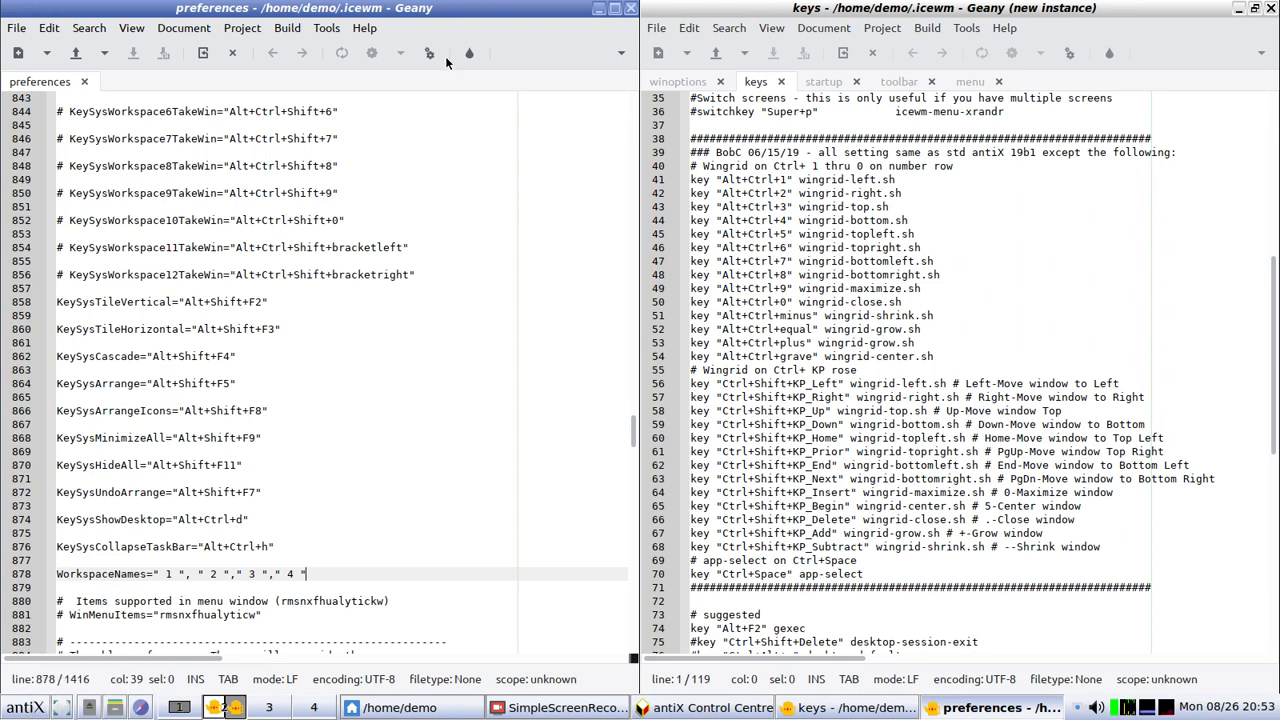
- Roll up the preferences editor window into its title bar
right_click(475, 14)
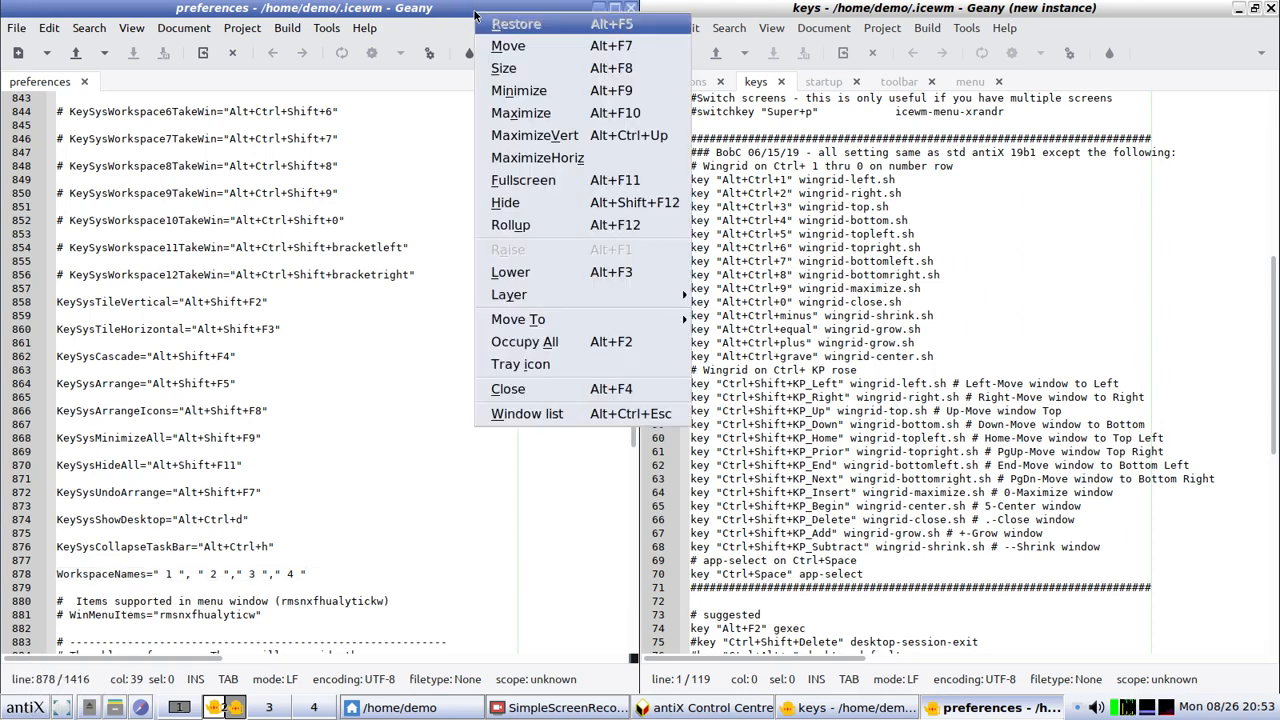
click(555, 220)
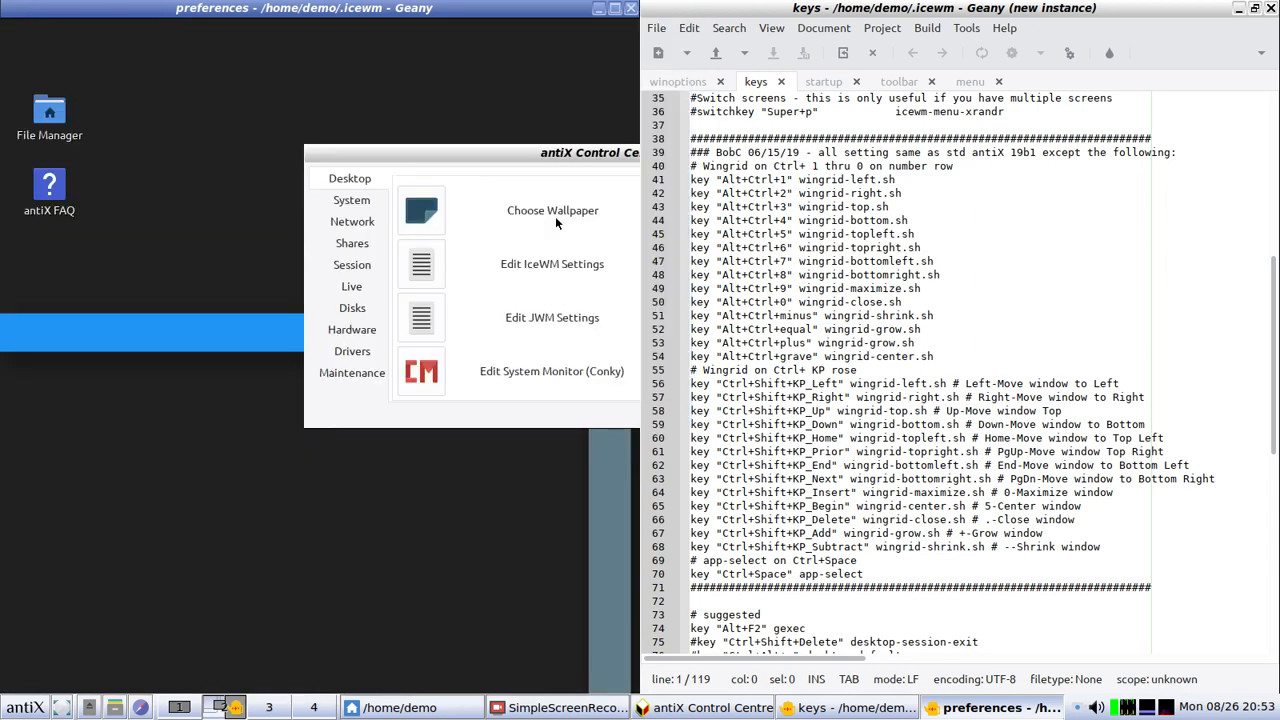
- Bring the antiX Control Centre forward and unroll the preferences editor window with the Rollup window command
click(556, 218)
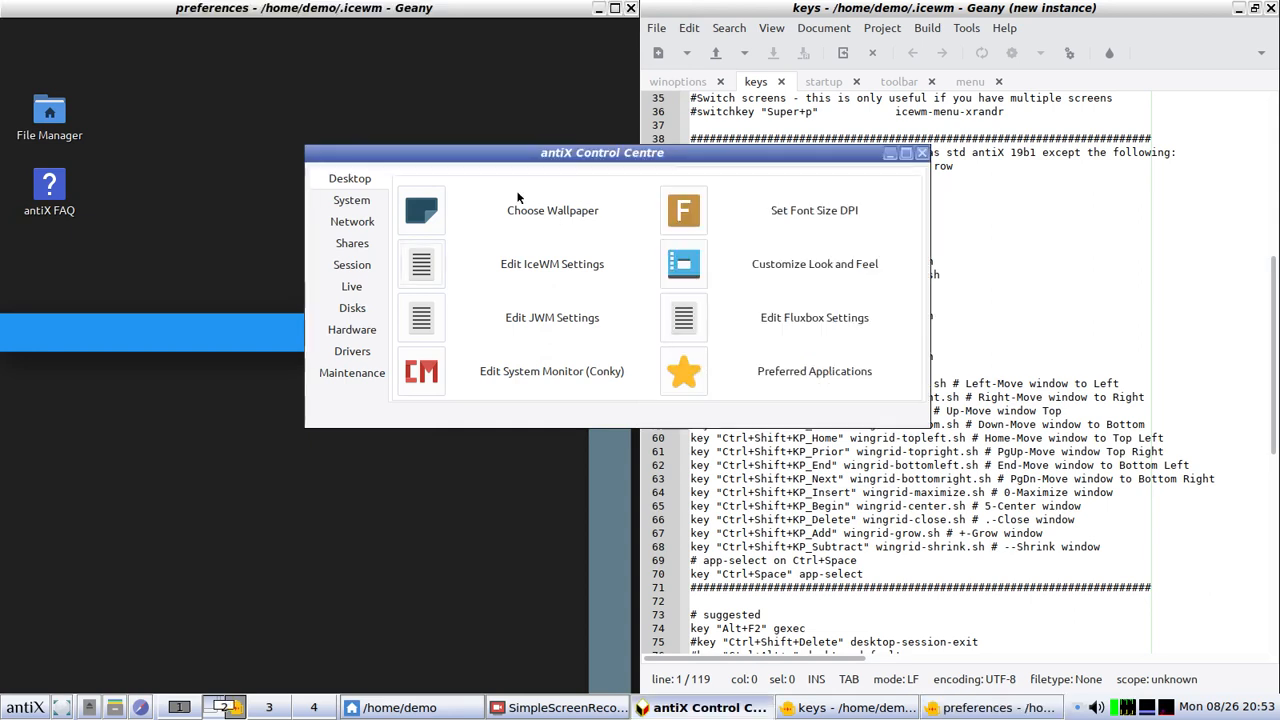
click(450, 18)
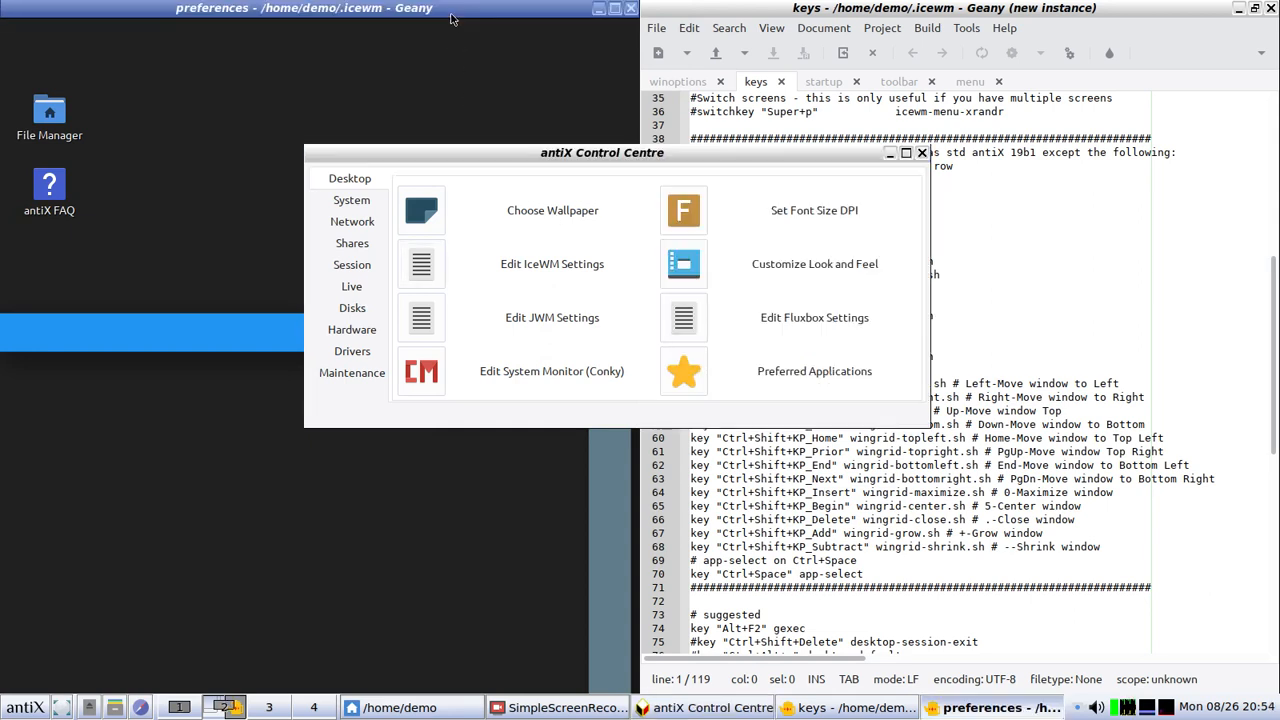
right_click(450, 18)
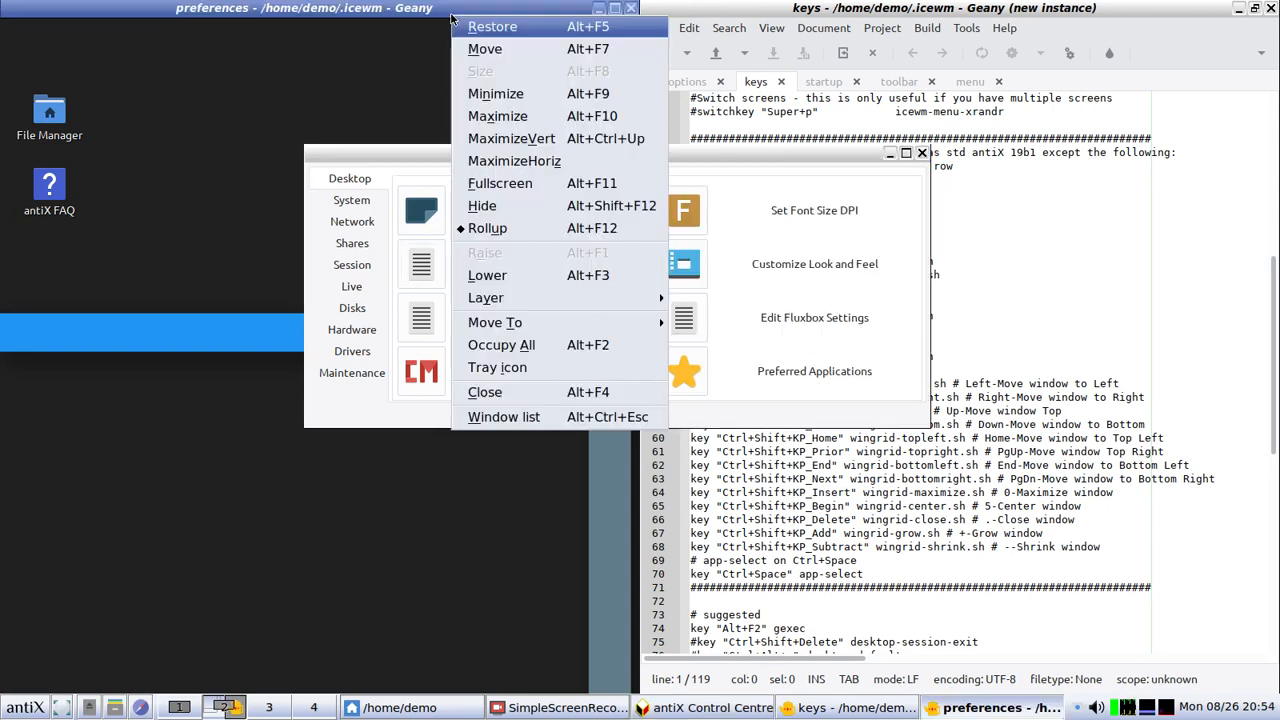
click(570, 229)
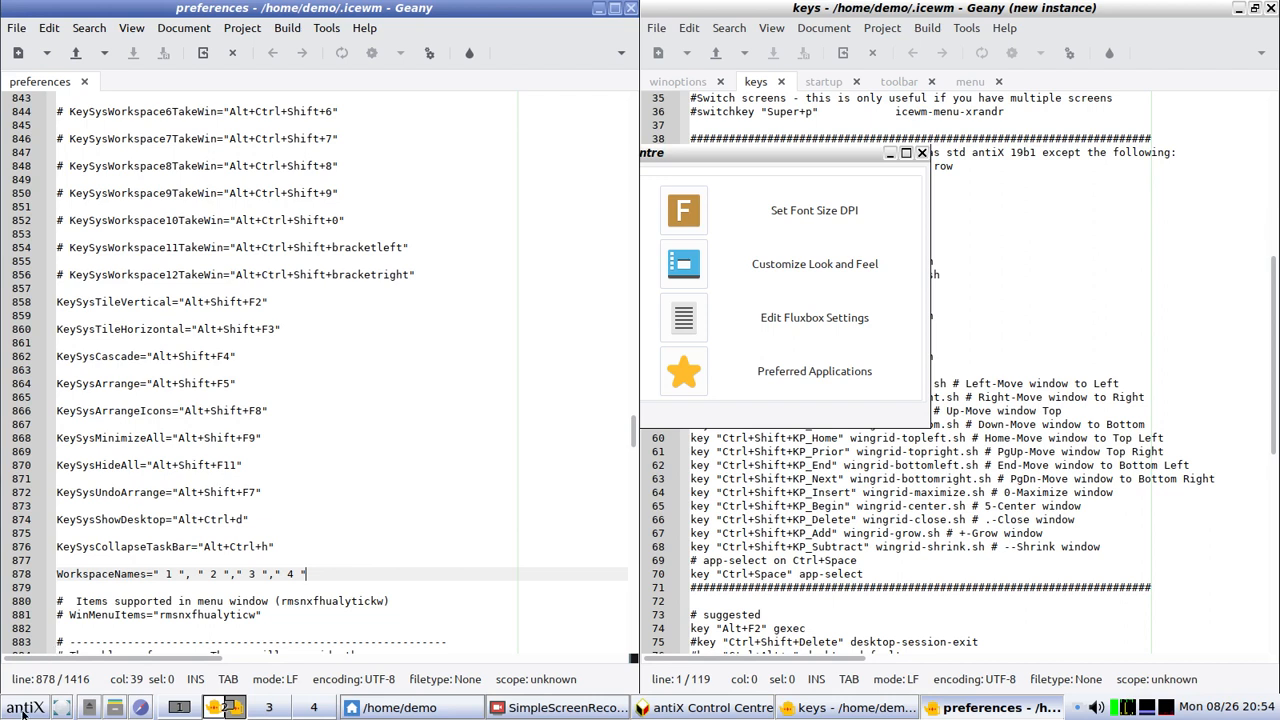
- Return to the antiX Control Centre and open the Package Installer from its System section
click(736, 150)
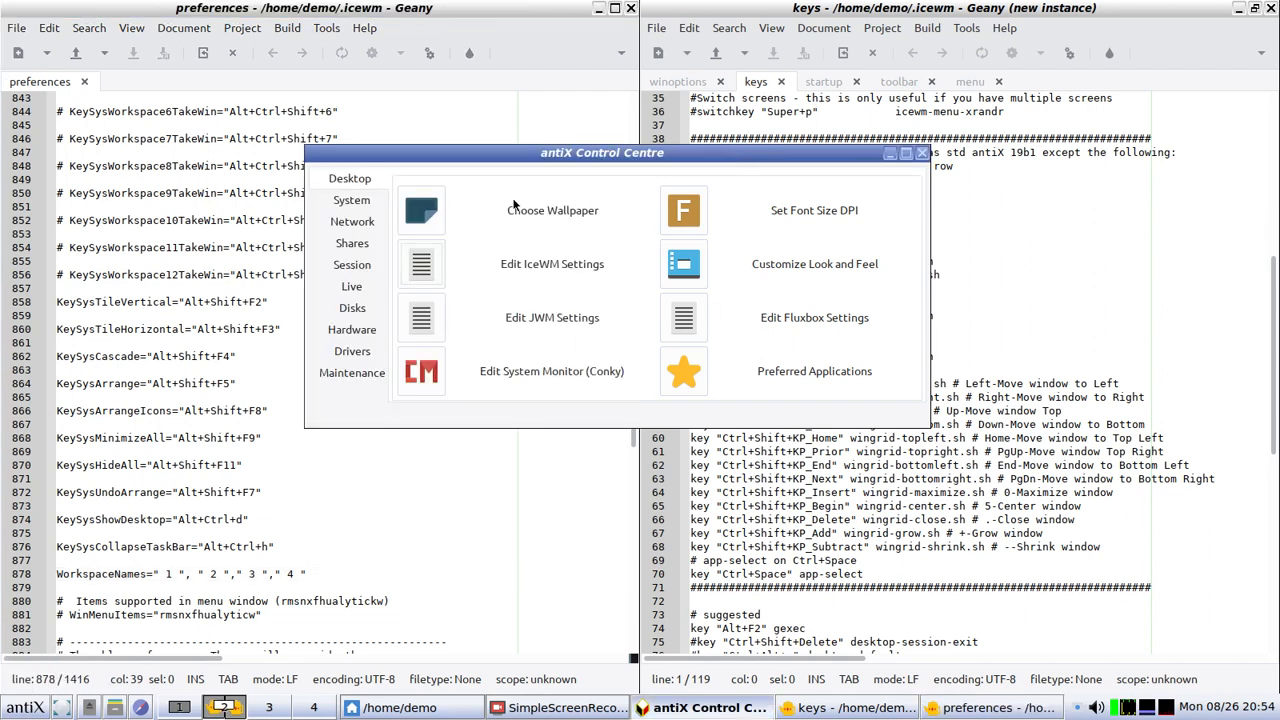
click(357, 205)
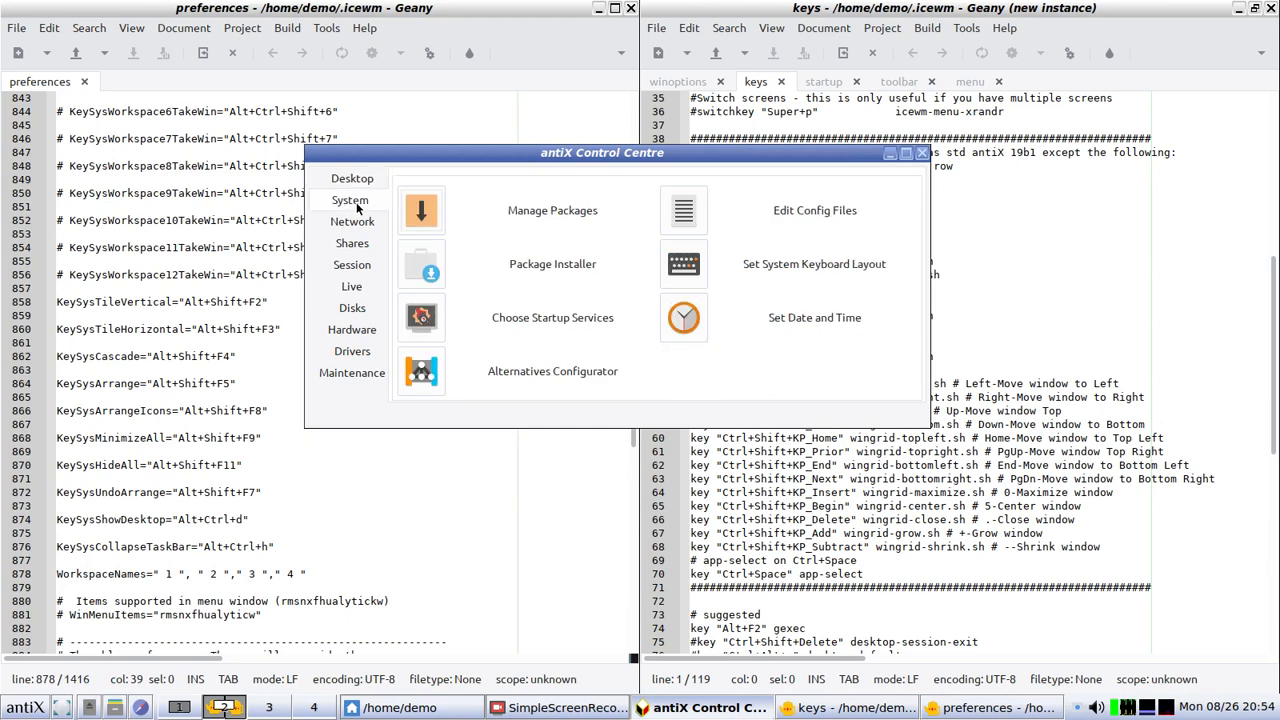
click(418, 262)
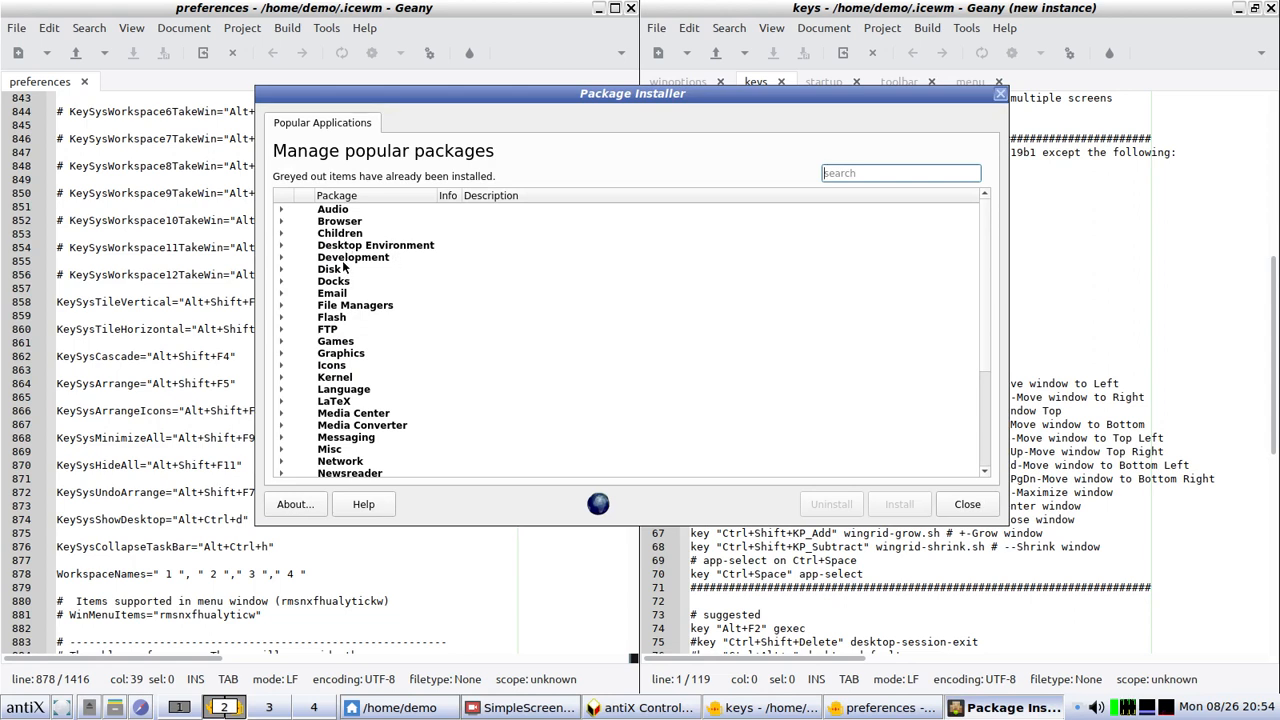
- Examine the Browser, File Managers, Games and Desktop Environment package categories and close the Package Installer
click(283, 222)
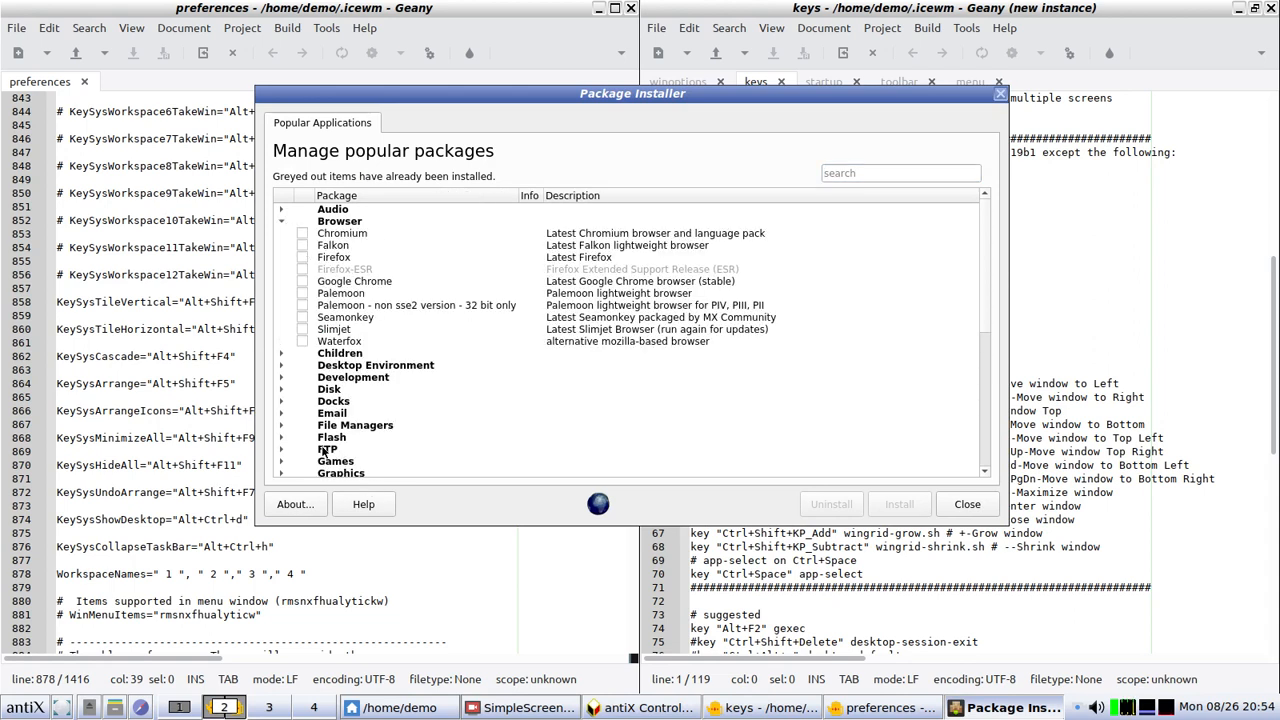
click(282, 427)
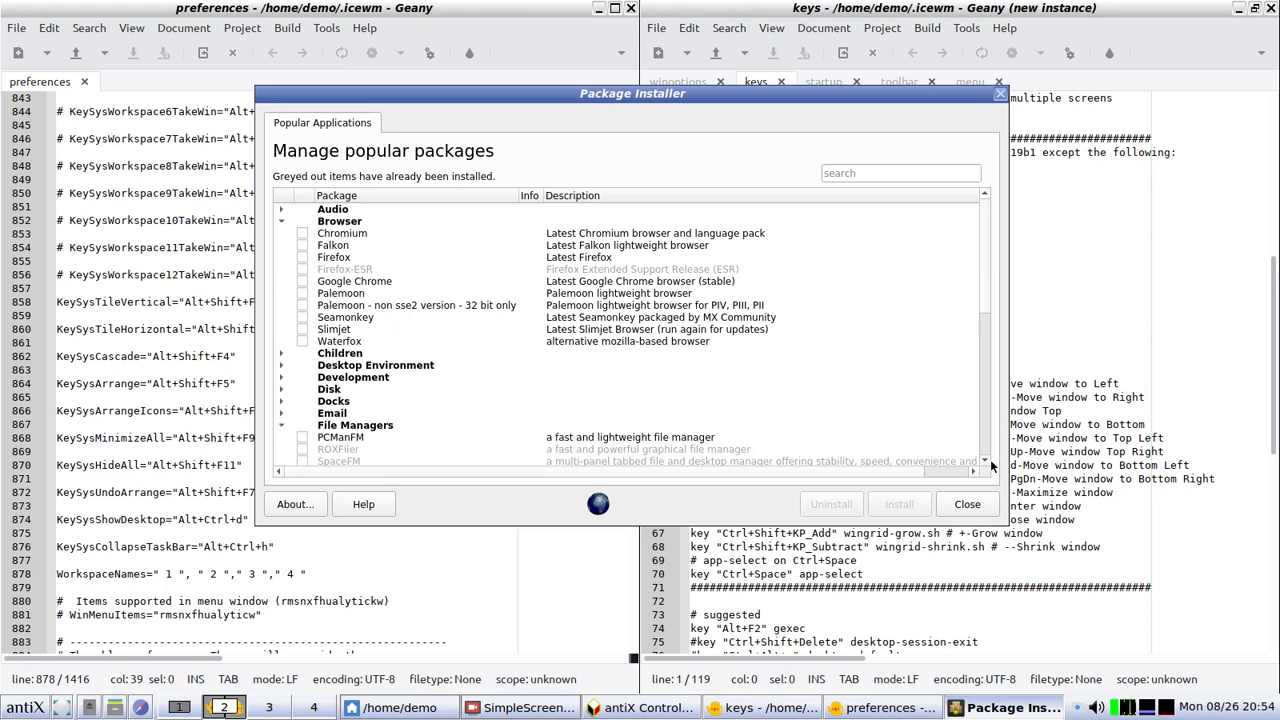
scroll(987, 462, down, 3)
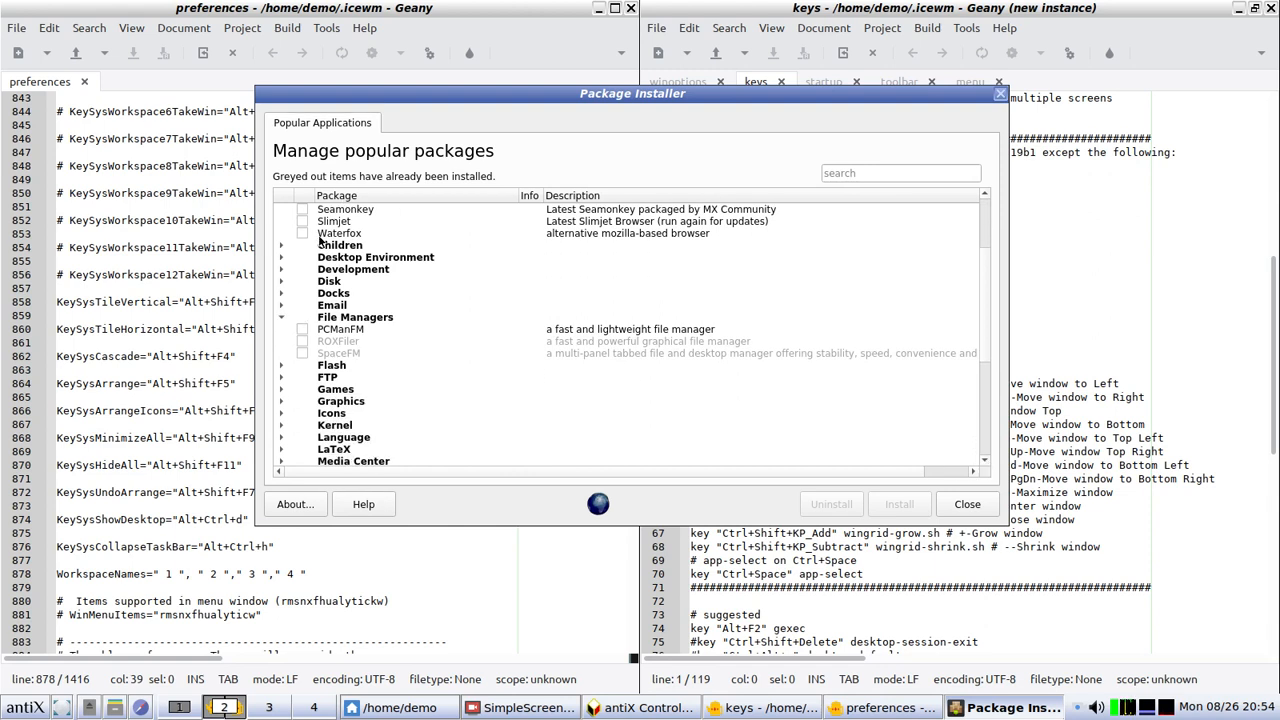
click(281, 390)
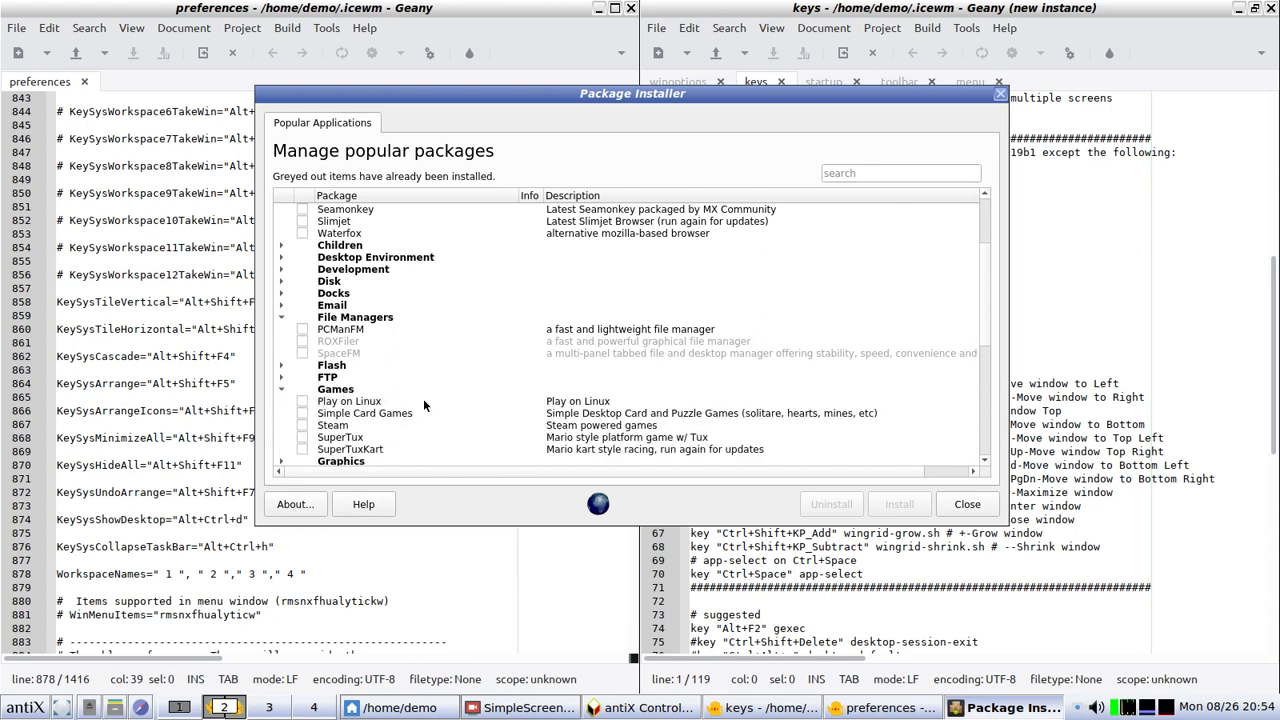
click(988, 365)
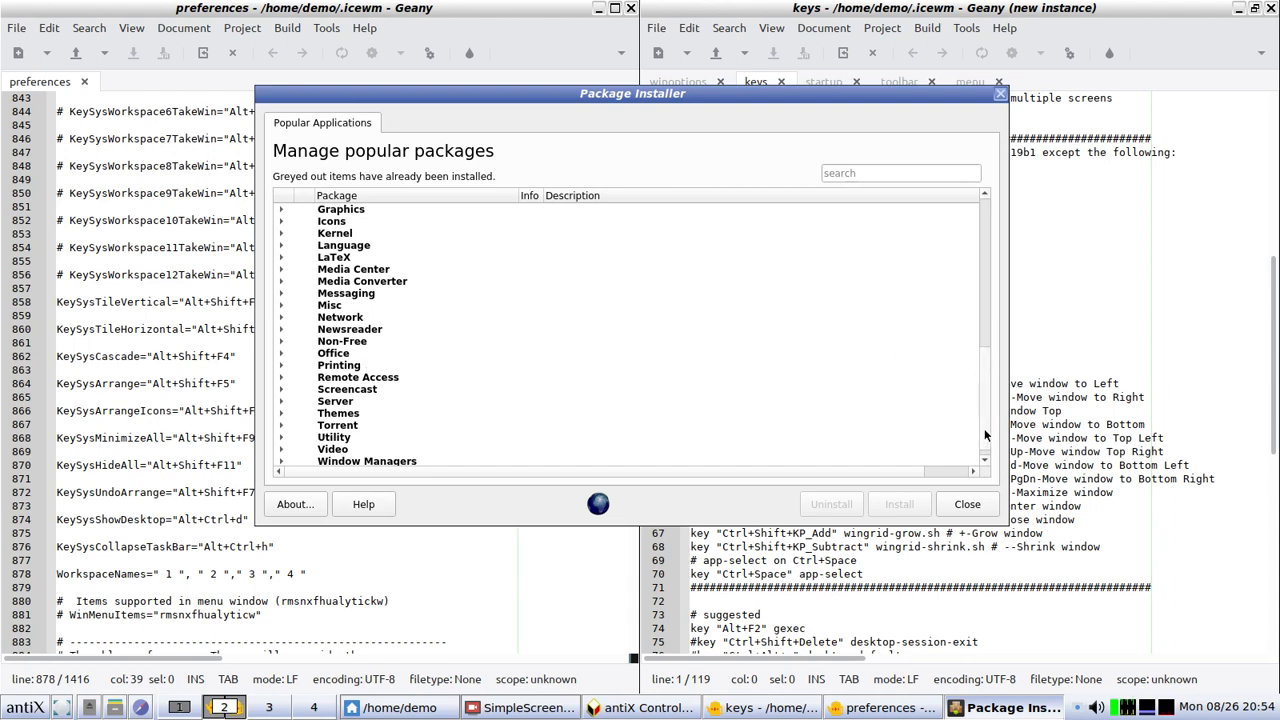
drag(985, 436, 953, 269)
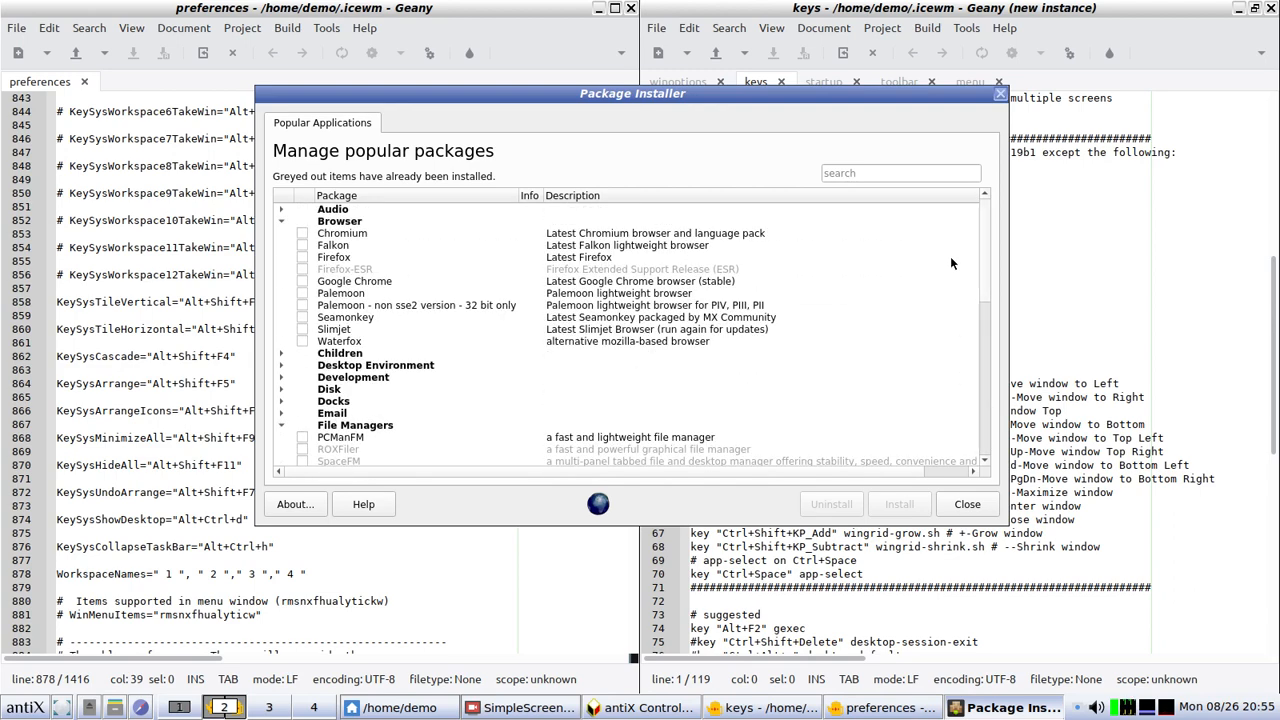
click(281, 365)
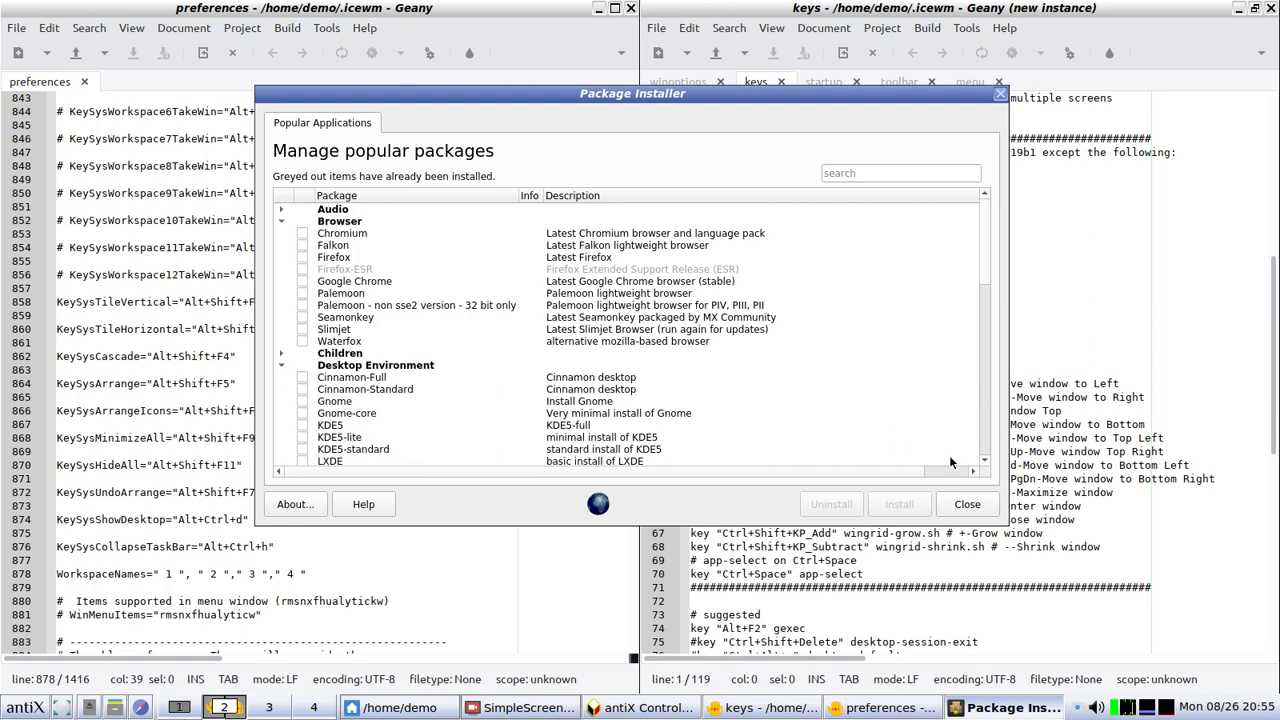
click(986, 463)
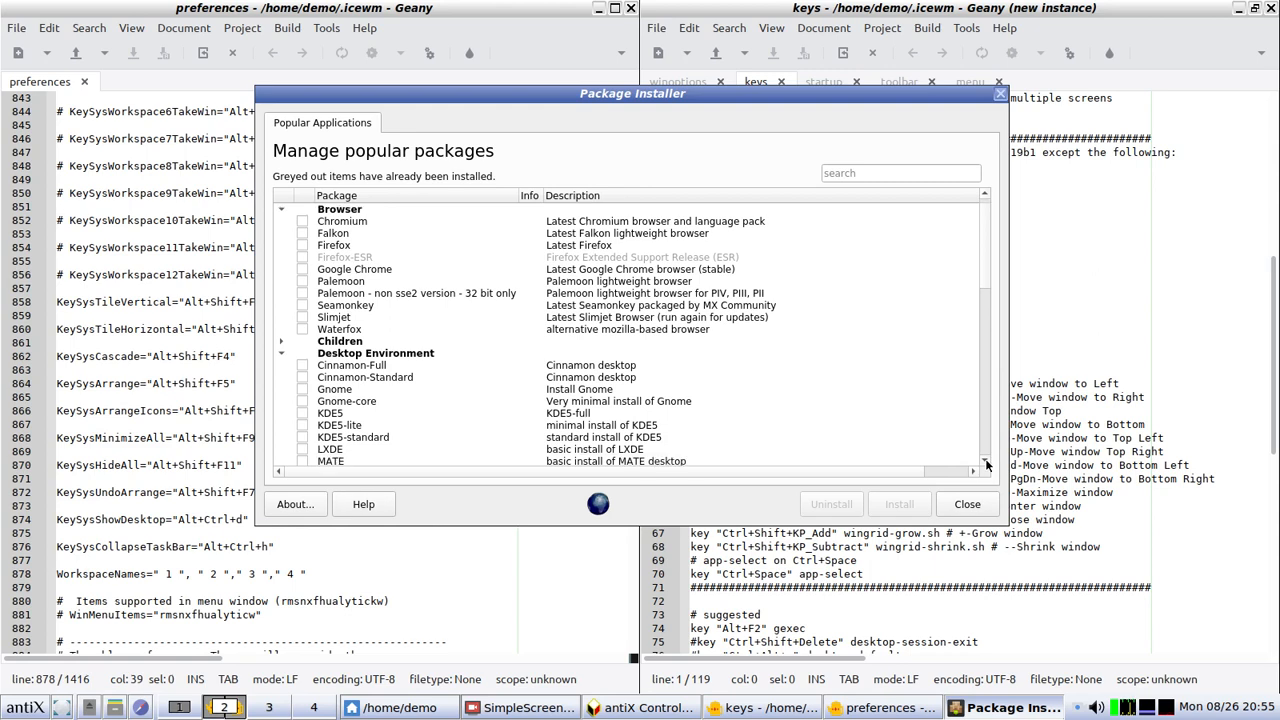
click(986, 463)
click(986, 463)
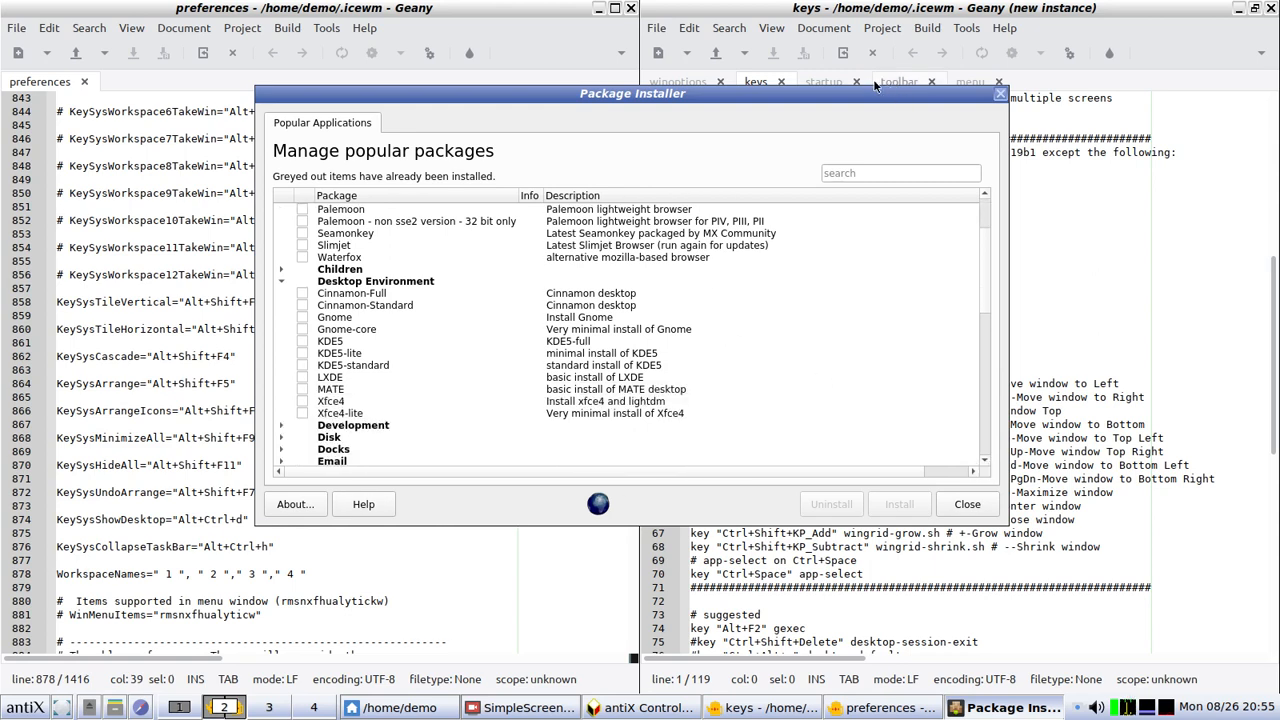
click(1001, 96)
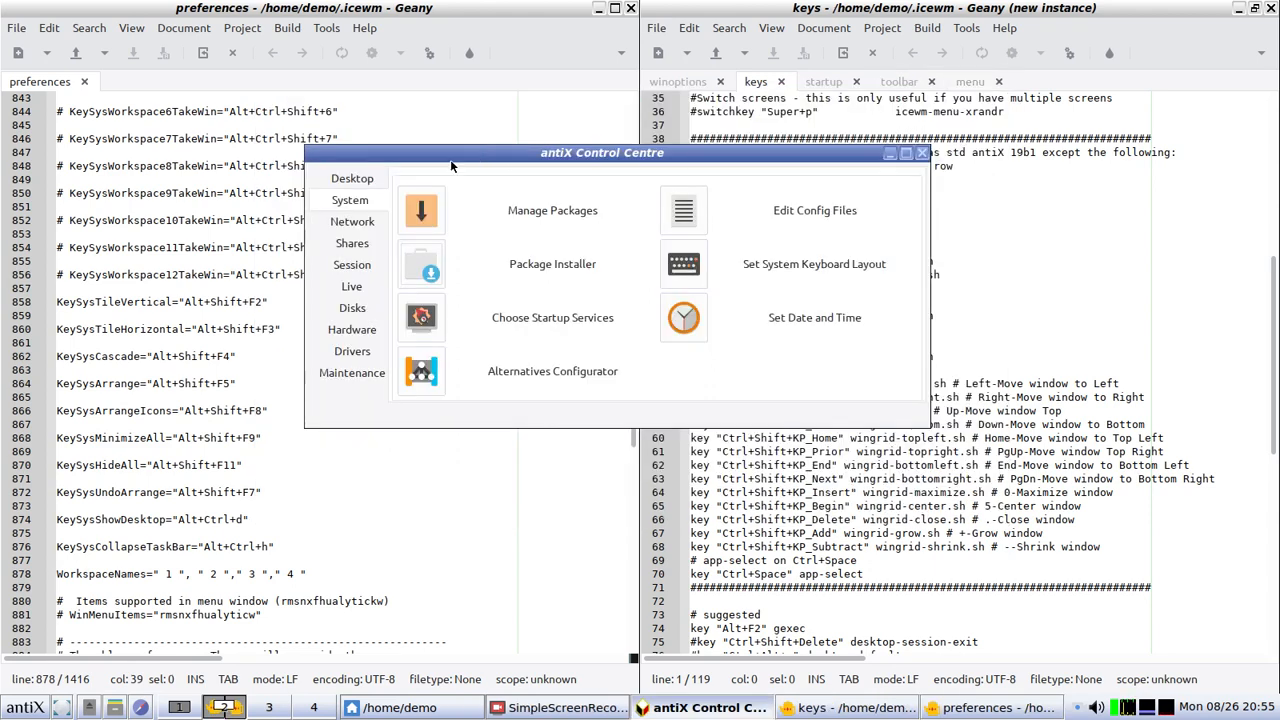
- Open Synaptic Package Manager through Manage Packages and begin a package search with "m"
click(428, 206)
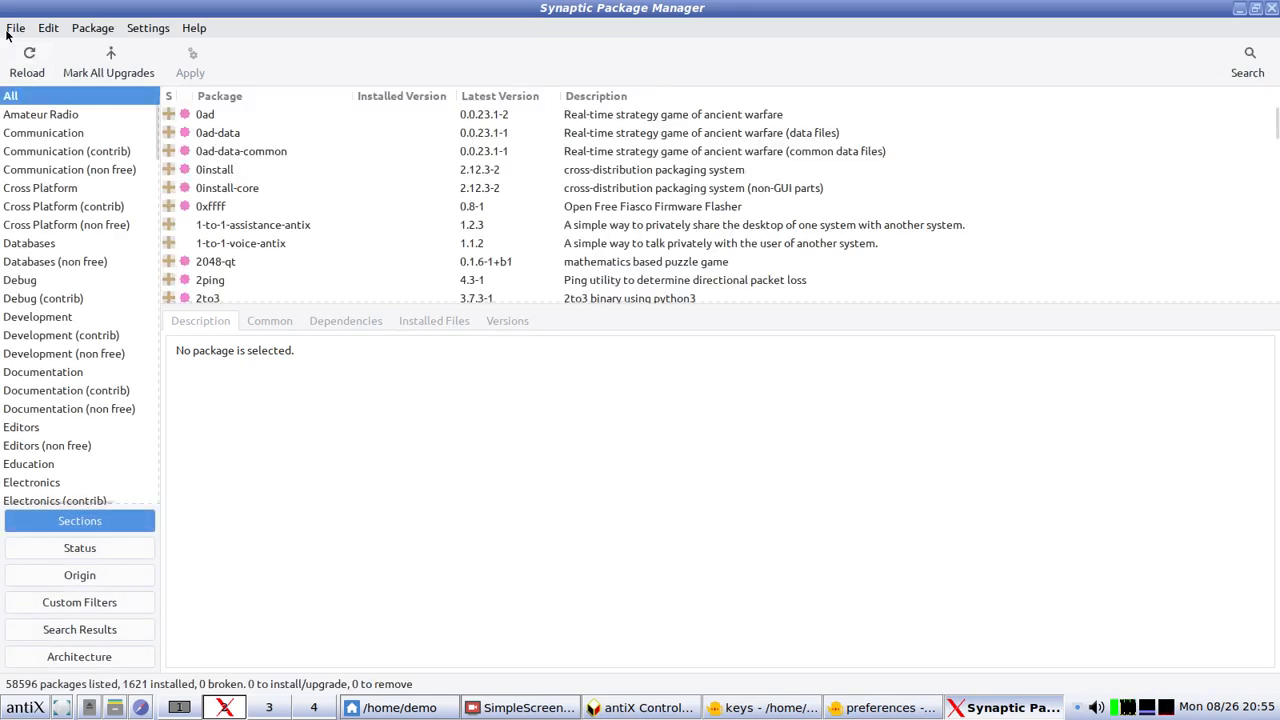
click(22, 58)
click(1249, 62)
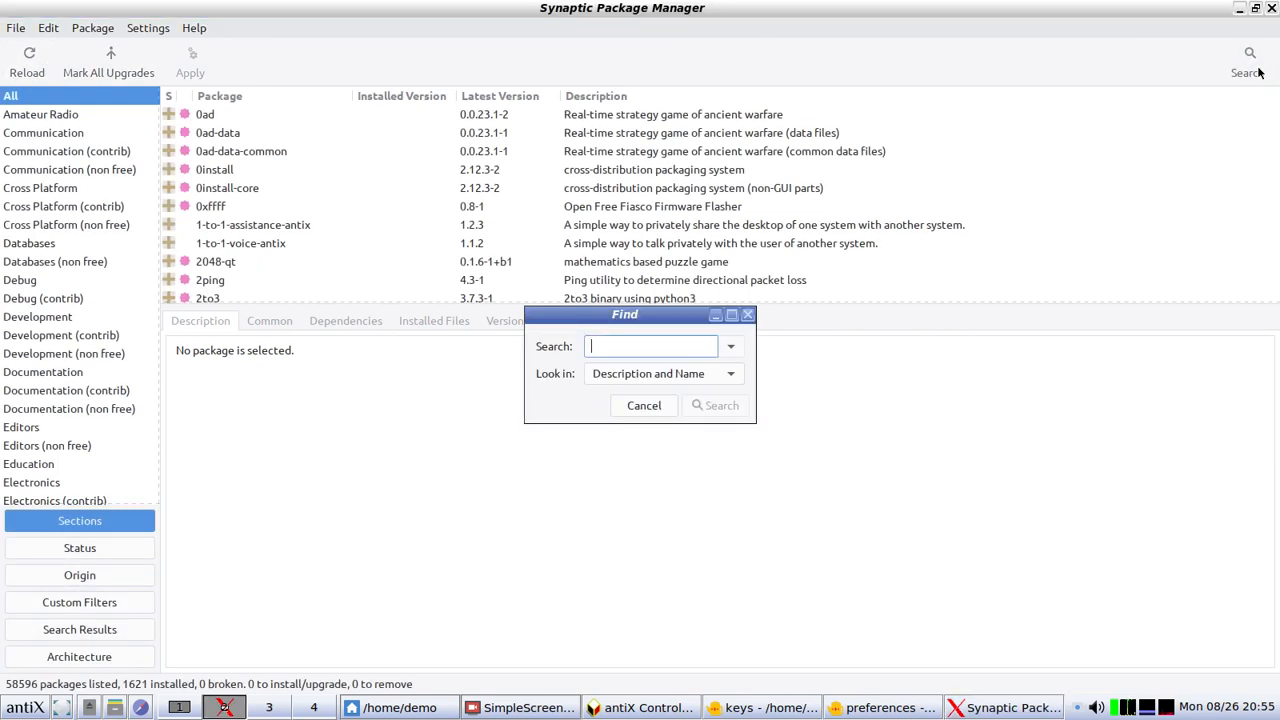
text(m)
- Check which games are available among the installed applications
click(38, 706)
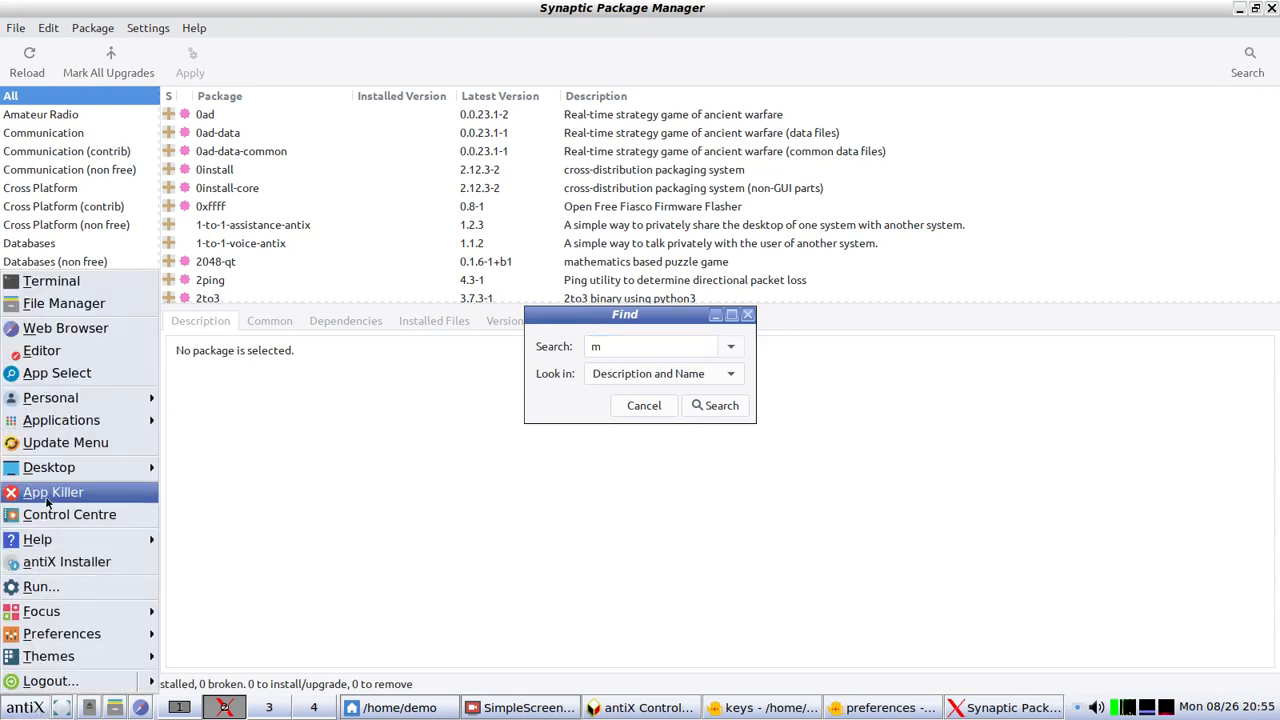
mouse_move(60, 422)
mouse_move(240, 491)
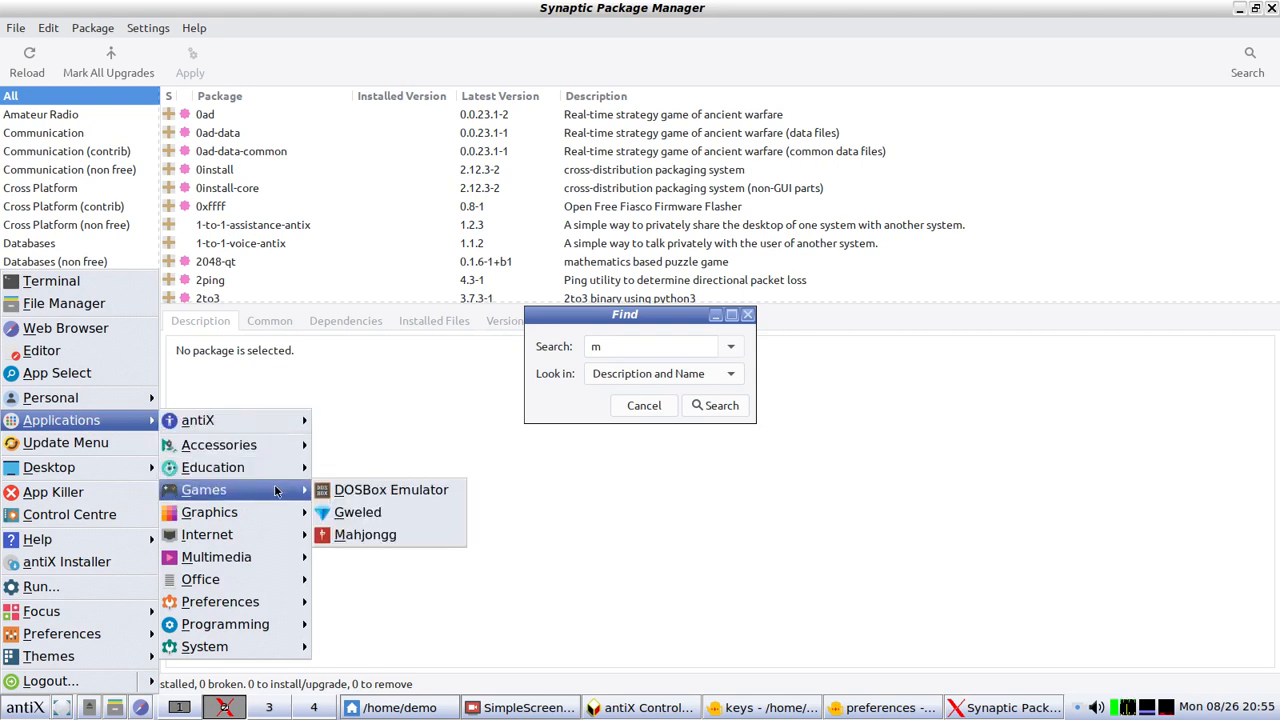
- Complete the search term as "minesweeper" and search package descriptions and names for it
click(618, 349)
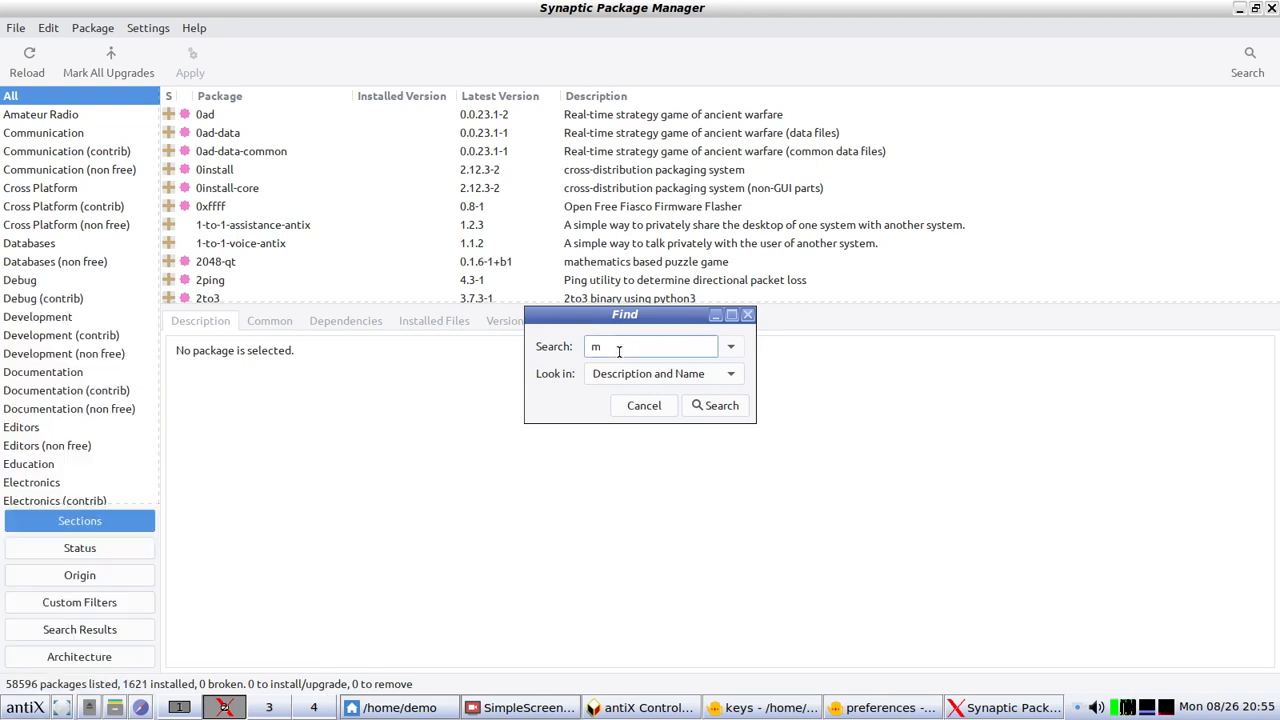
text(inesweeper)
click(716, 406)
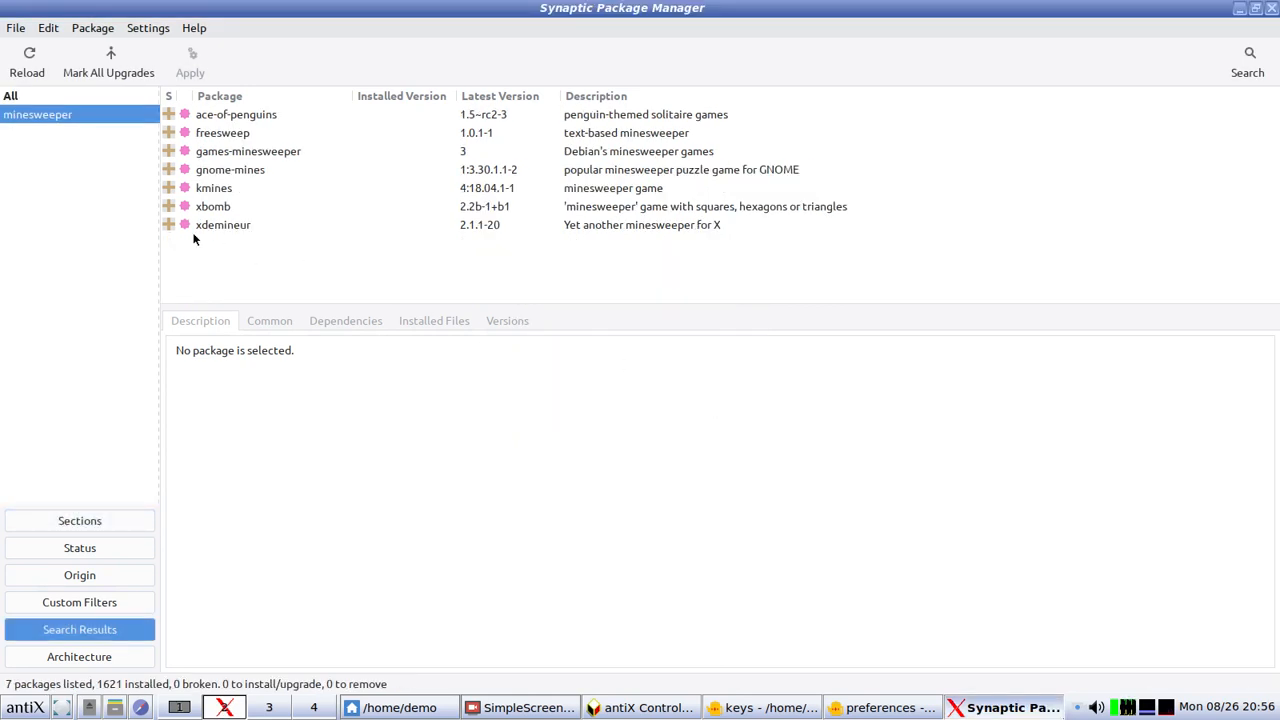
- Mark the xdemineur package for installation, apply the change and close Synaptic
click(172, 224)
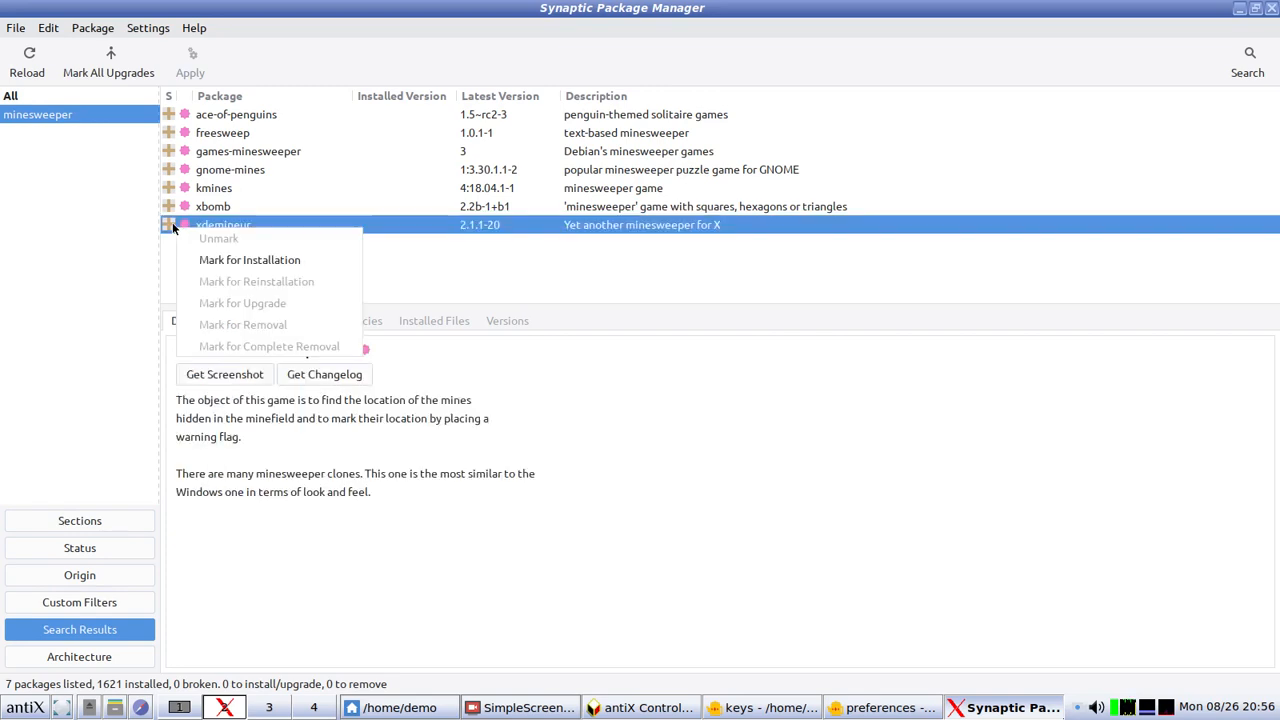
click(218, 262)
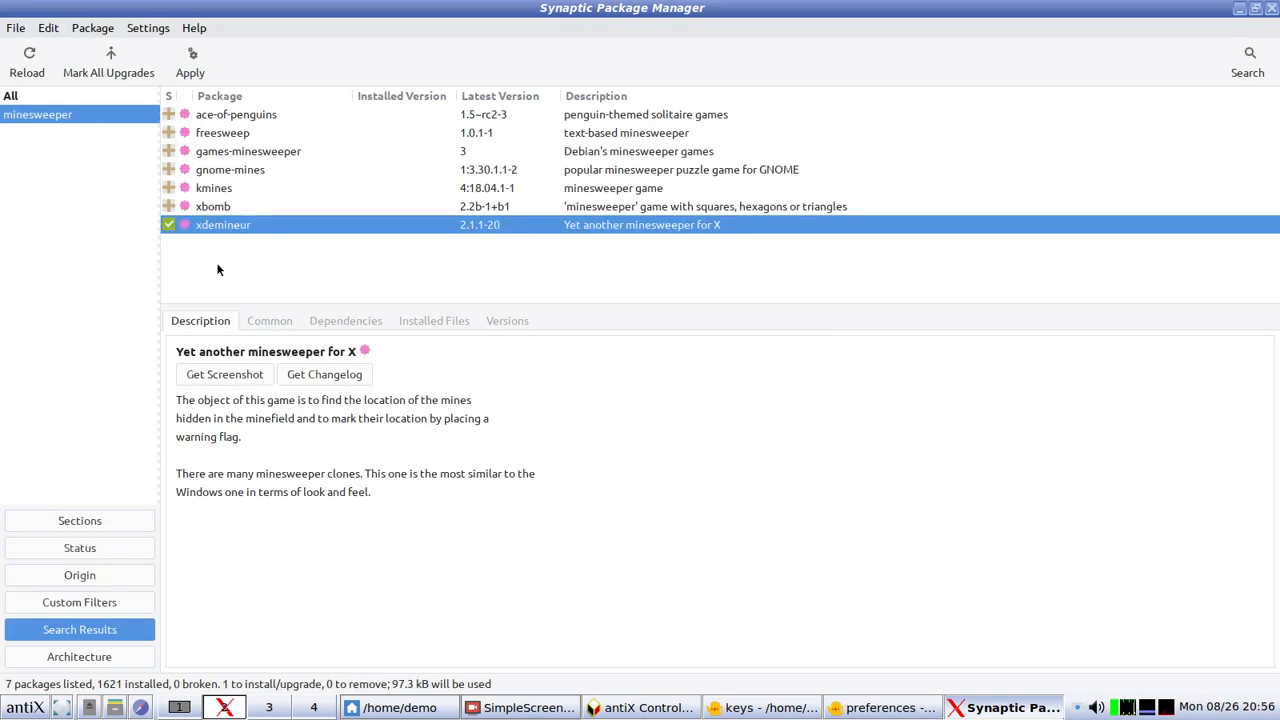
click(190, 58)
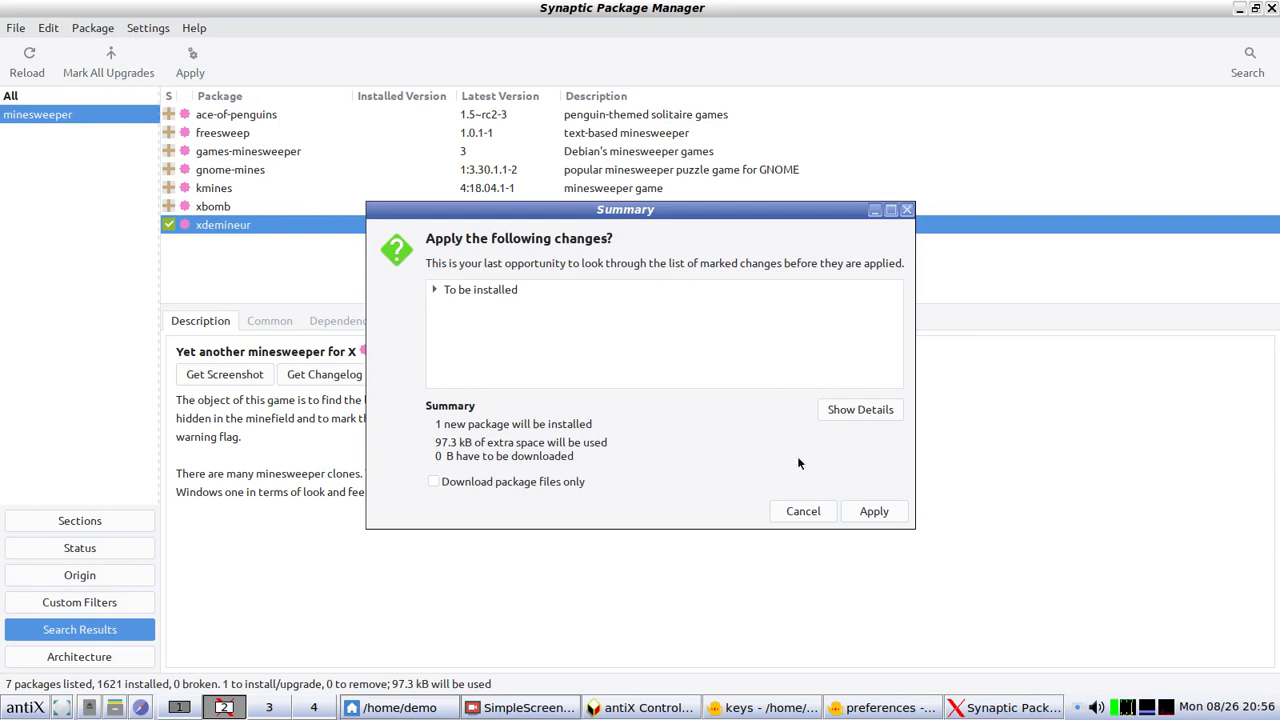
click(876, 513)
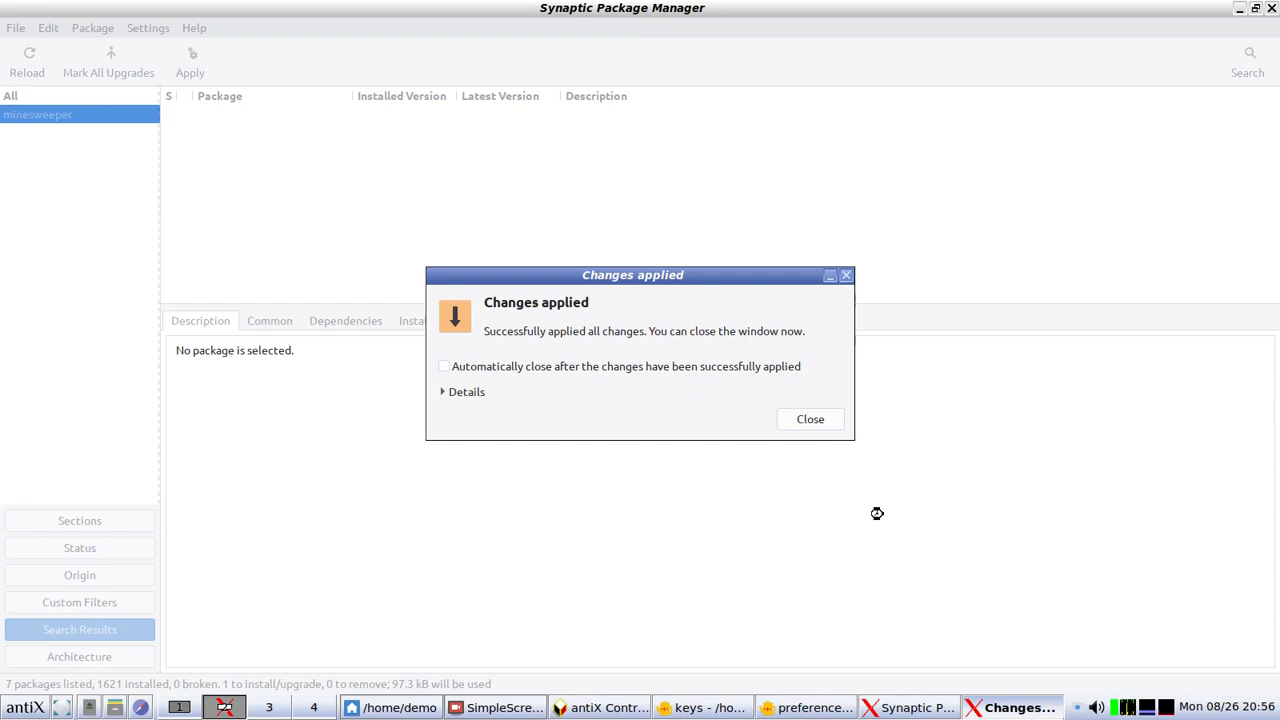
click(792, 425)
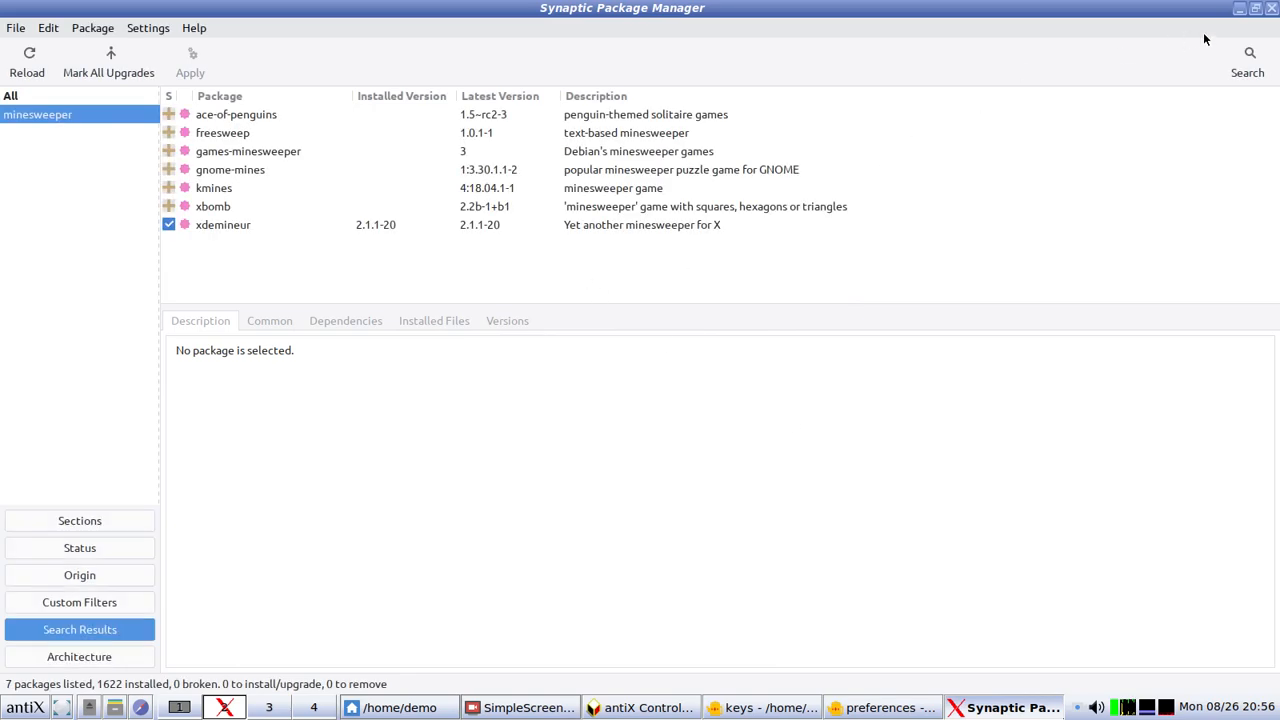
click(1271, 8)
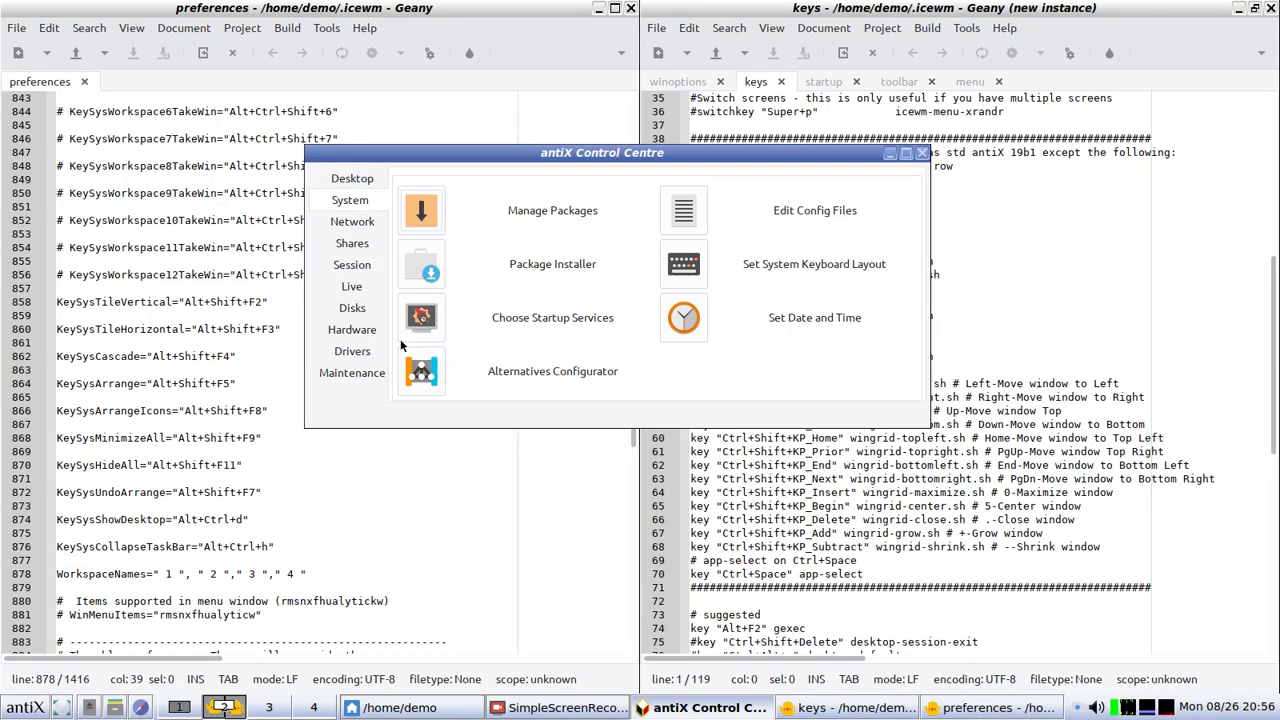
- Launch Xdemineur from the installed games
click(32, 705)
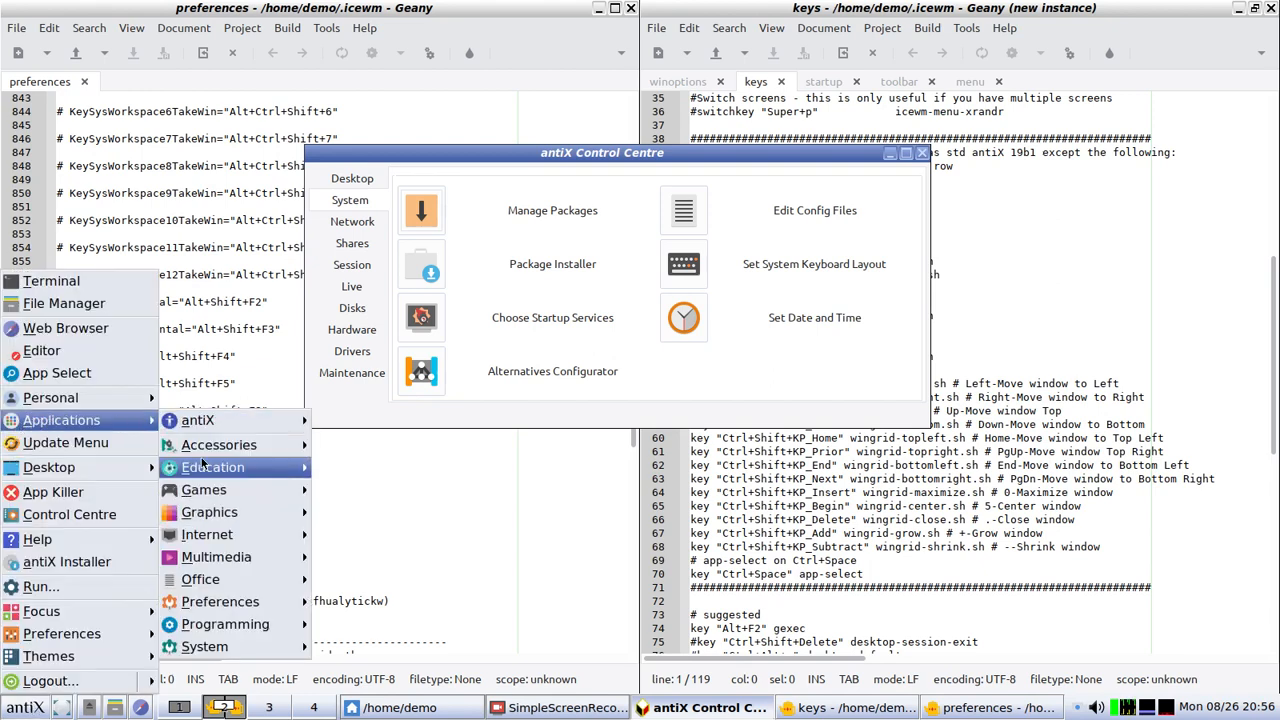
mouse_move(220, 490)
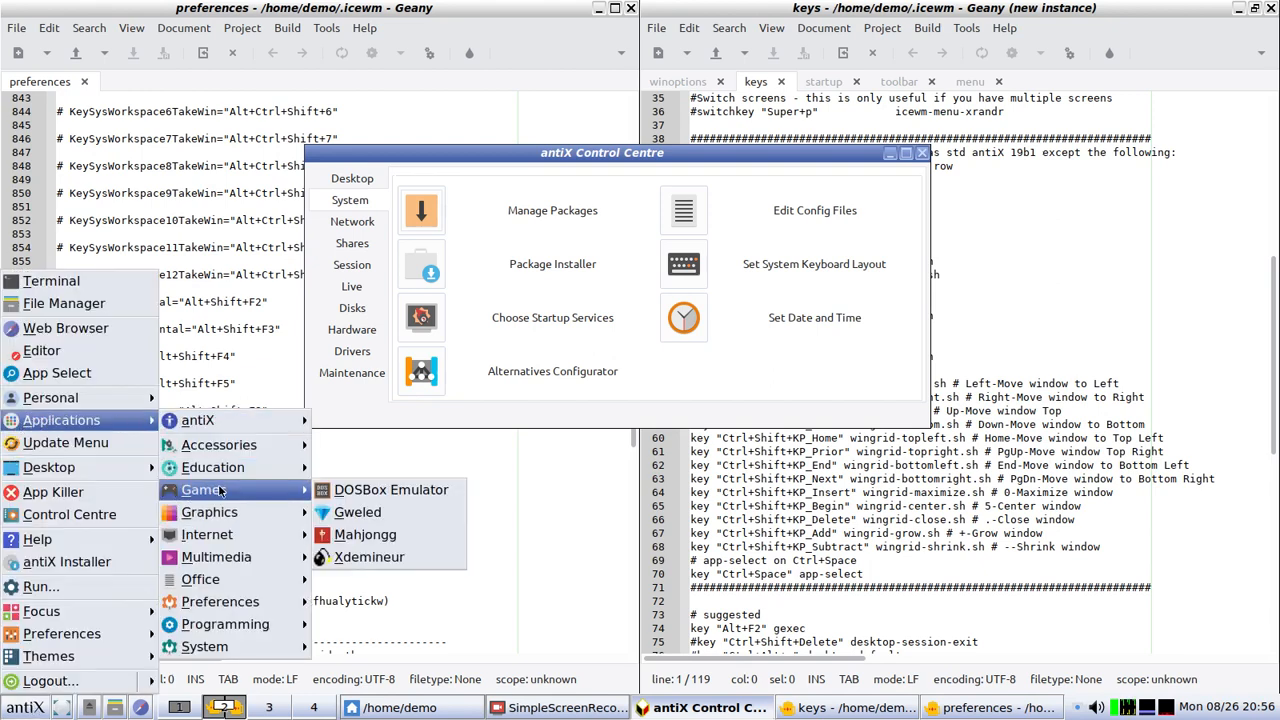
click(406, 558)
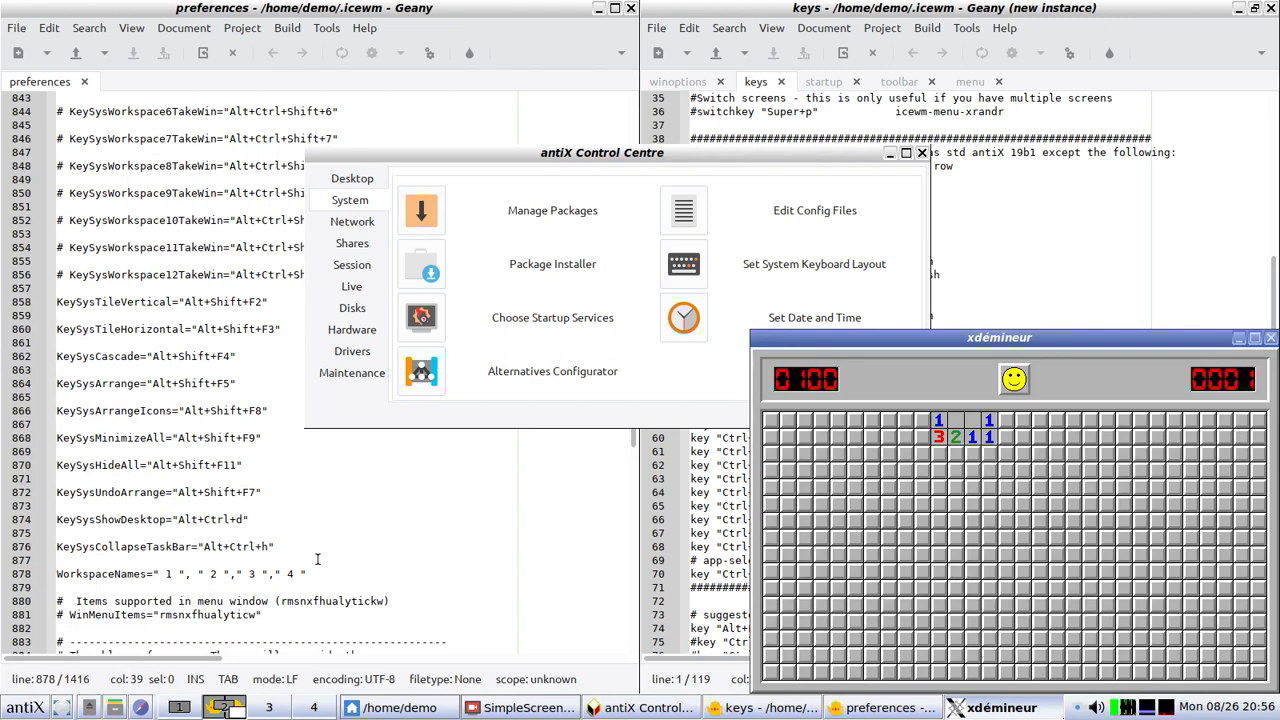
- Launch Mahjongg from the installed games
click(33, 708)
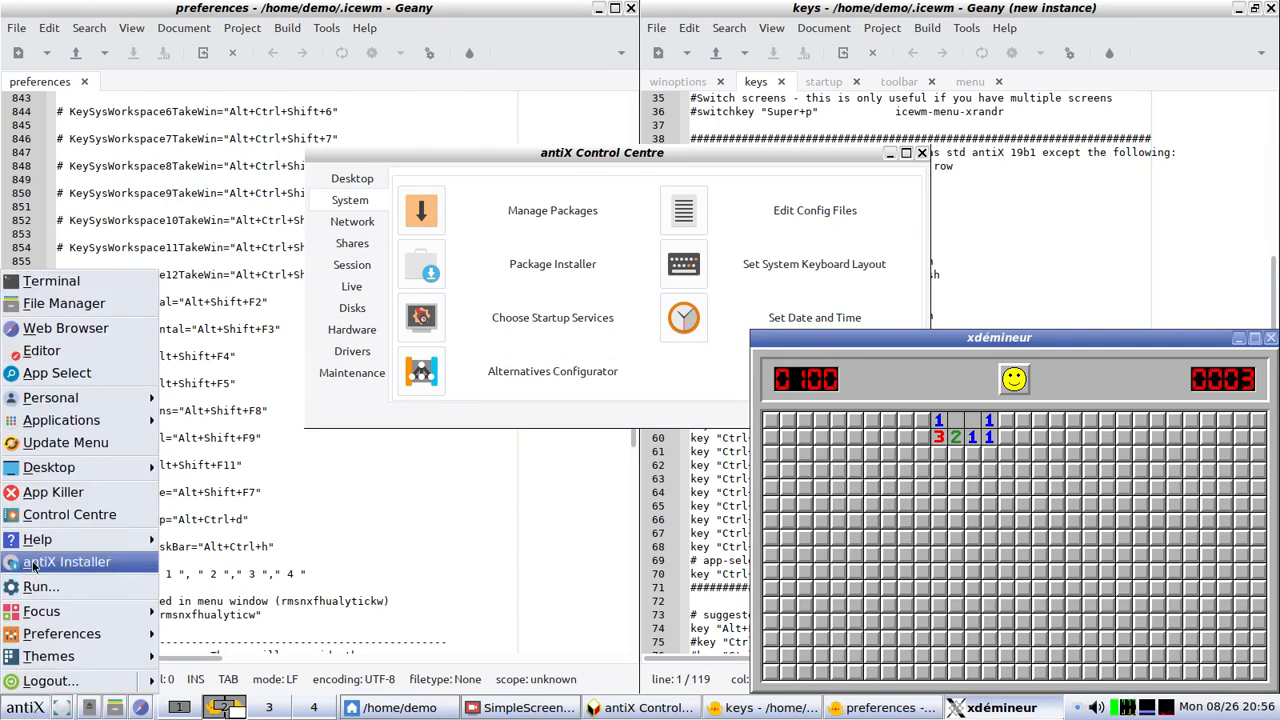
mouse_move(33, 425)
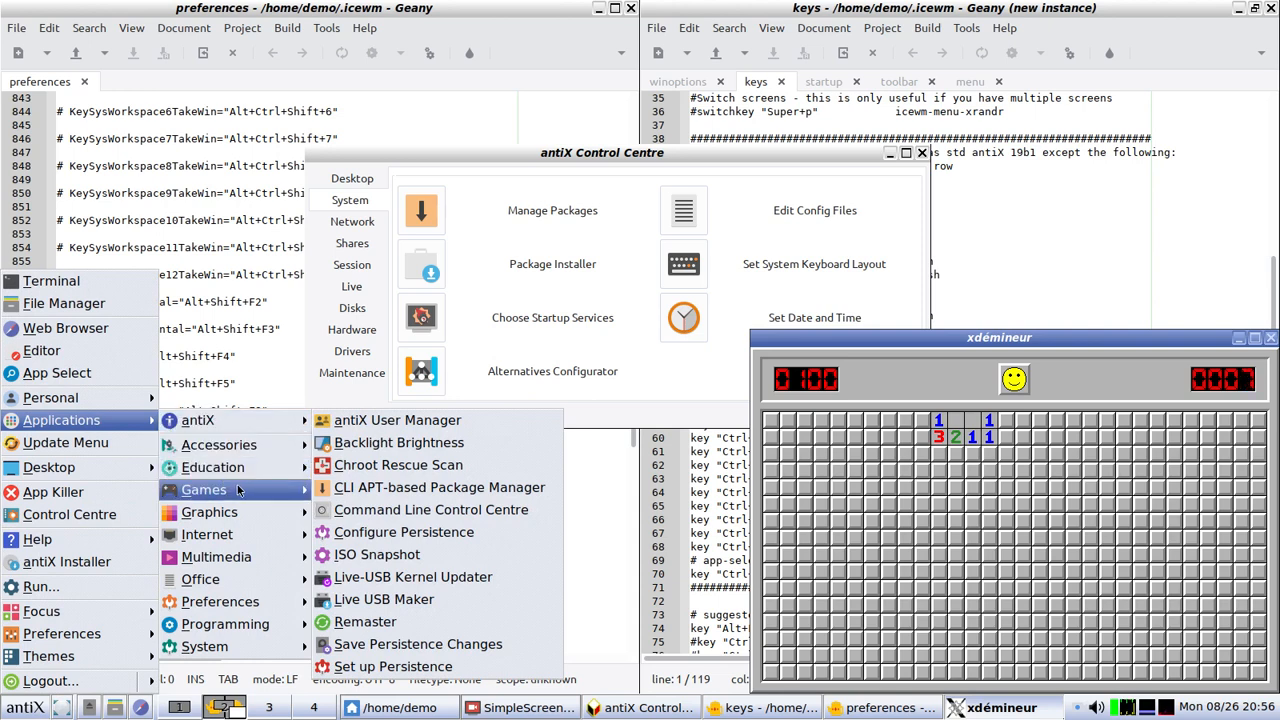
mouse_move(240, 489)
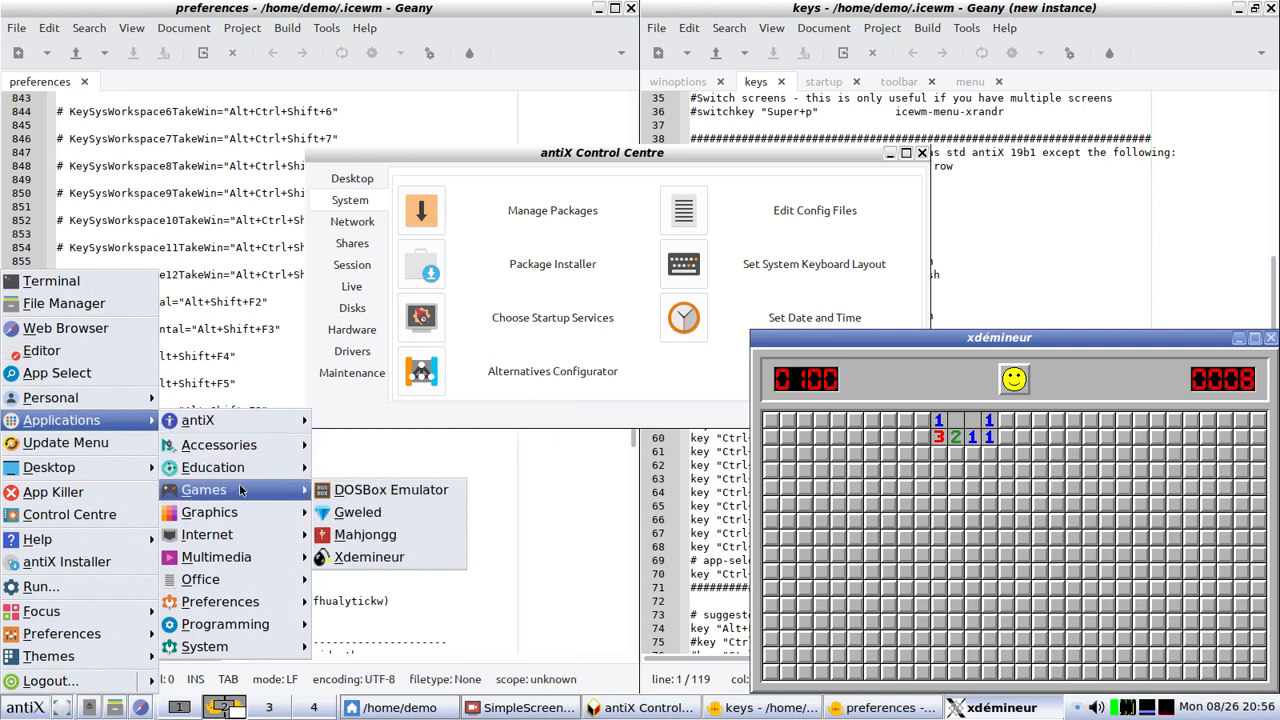
click(351, 535)
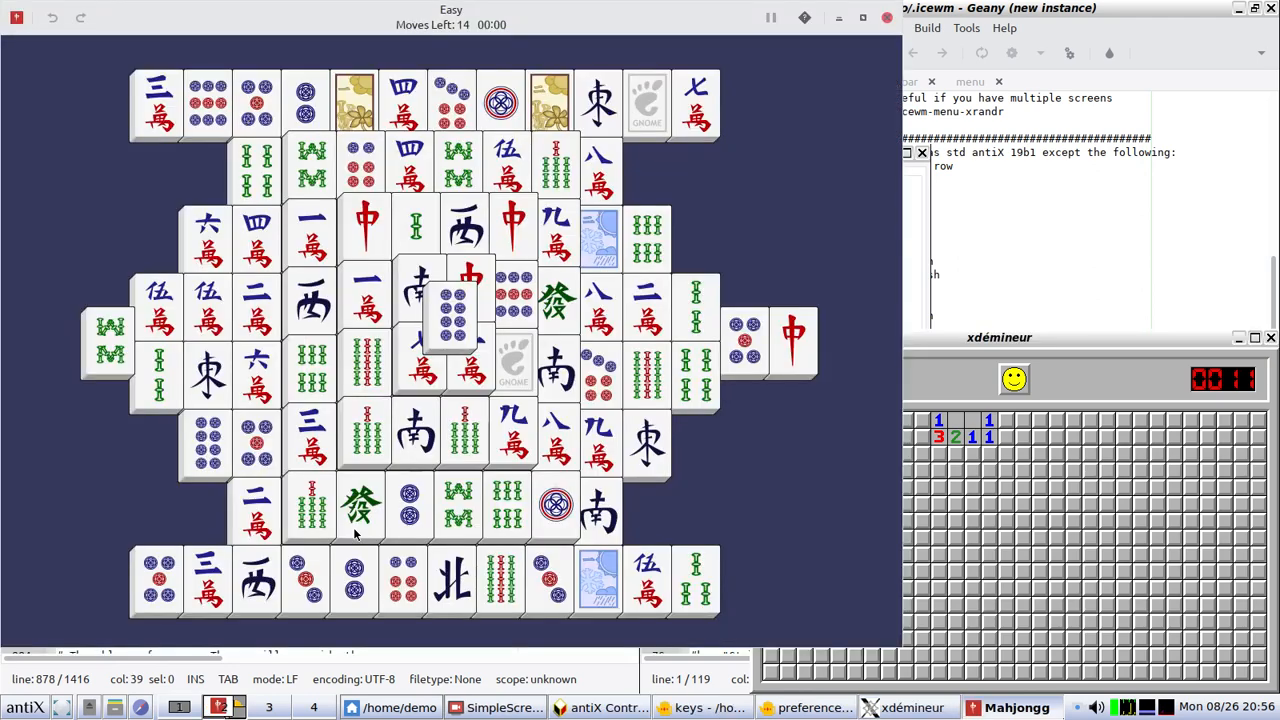
- Hide all open windows to show the desktop and open the Firefox web browser
click(61, 707)
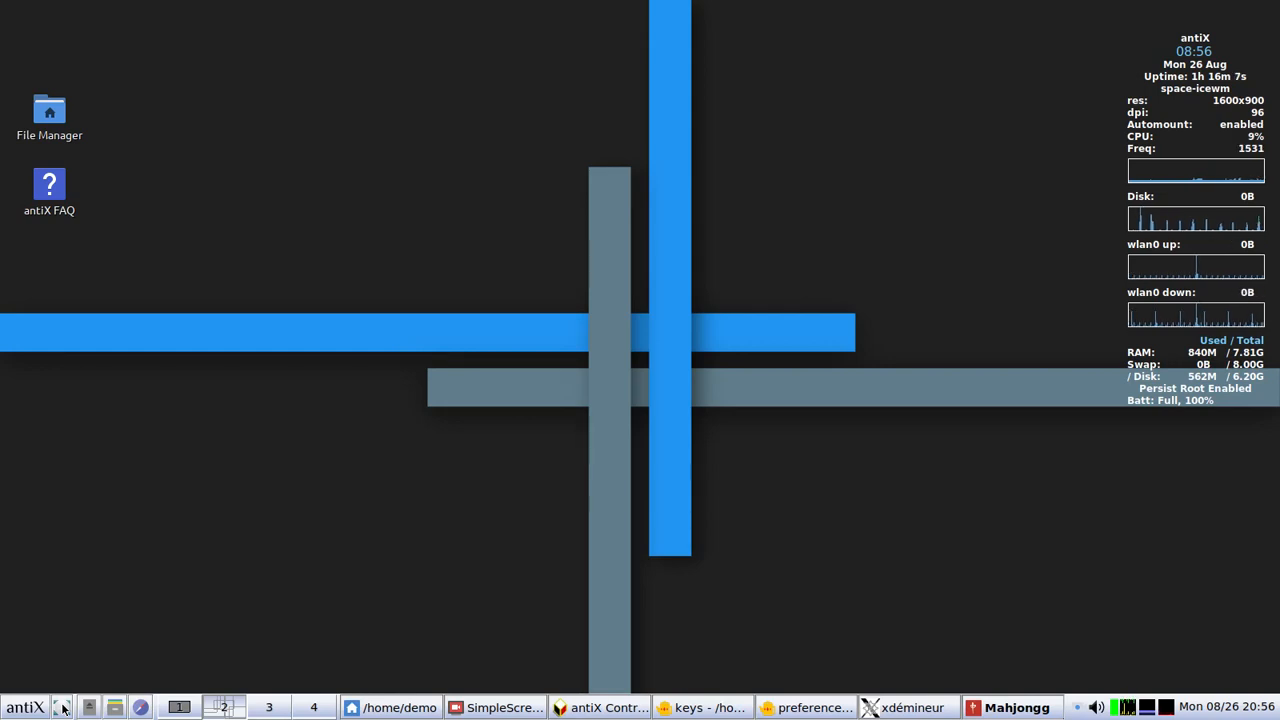
click(141, 712)
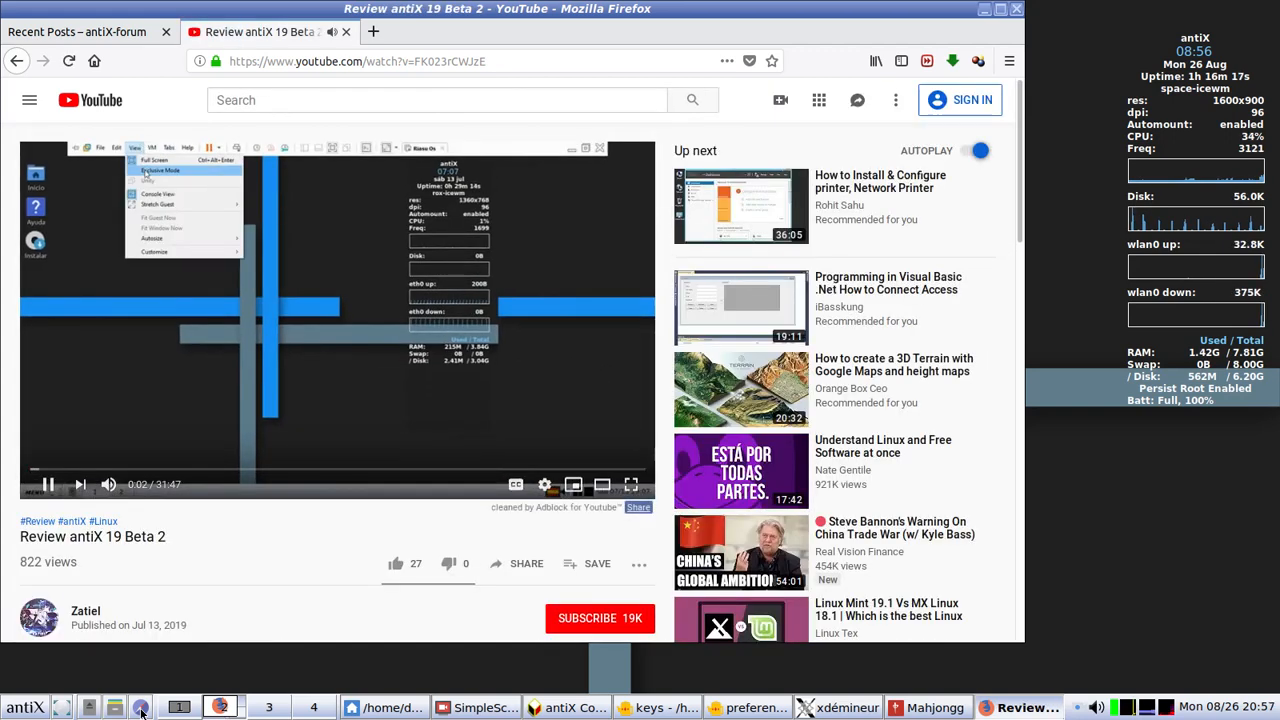
- Switch away from workspace 2, return to it and pause the "Review antiX 19 Beta 2" YouTube video
click(224, 708)
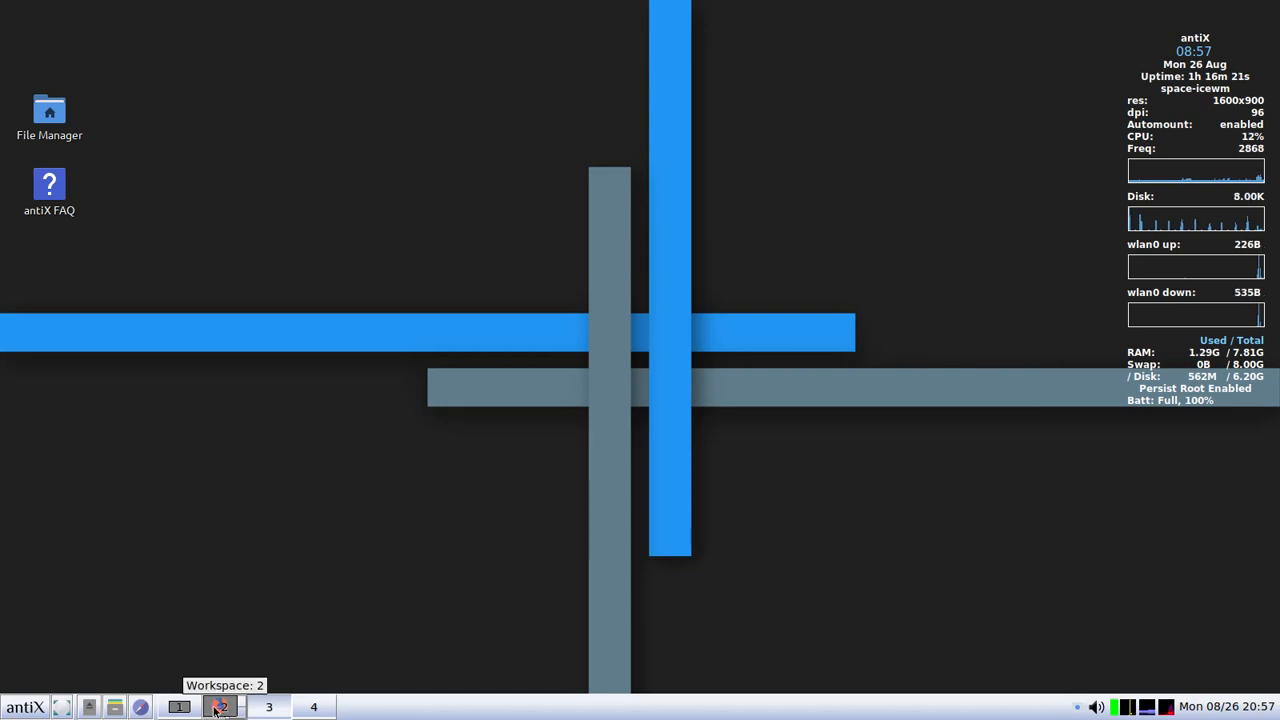
click(216, 710)
click(209, 333)
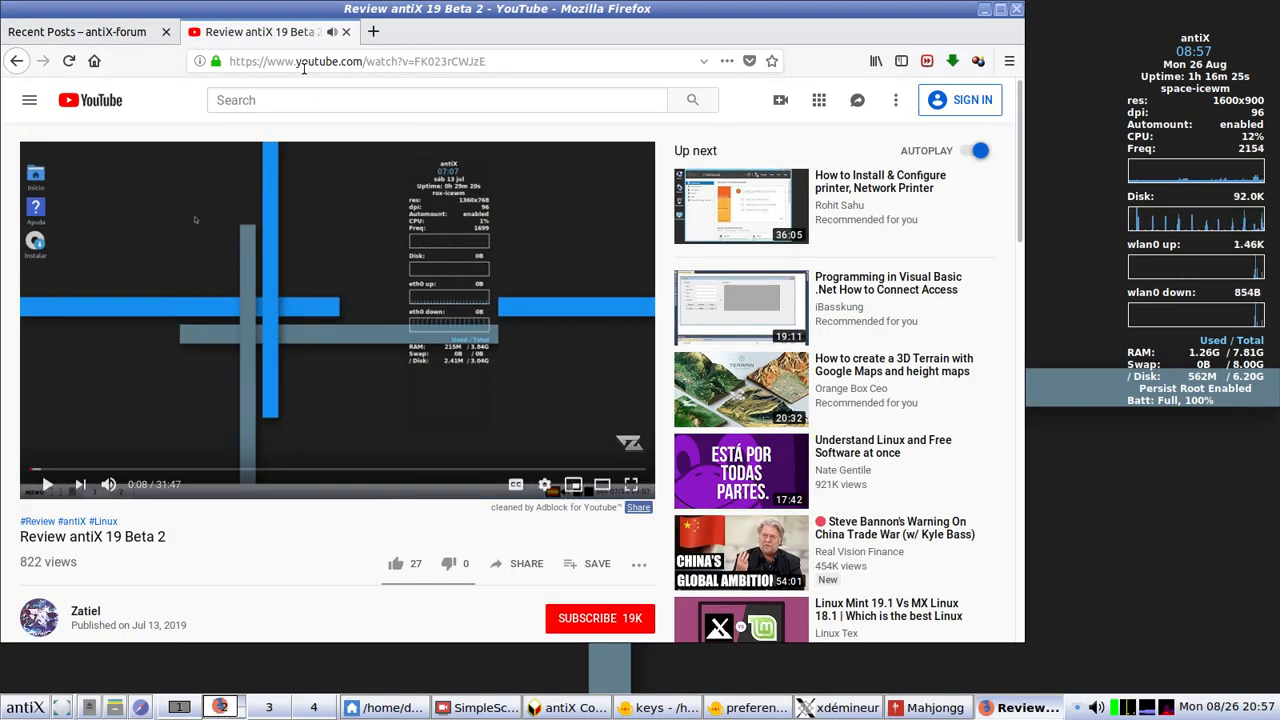
- Load the browser's home page in the video's tab and switch to the SimpleScreenRecorder window
click(96, 61)
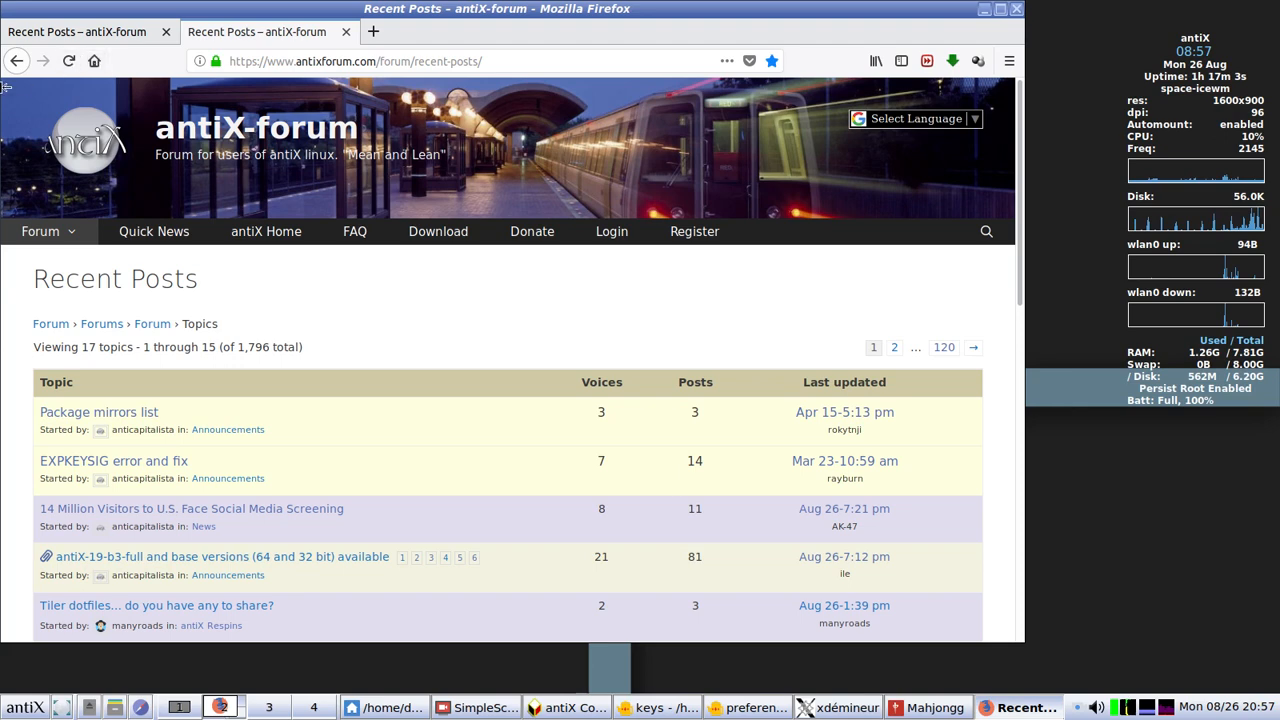
click(488, 710)
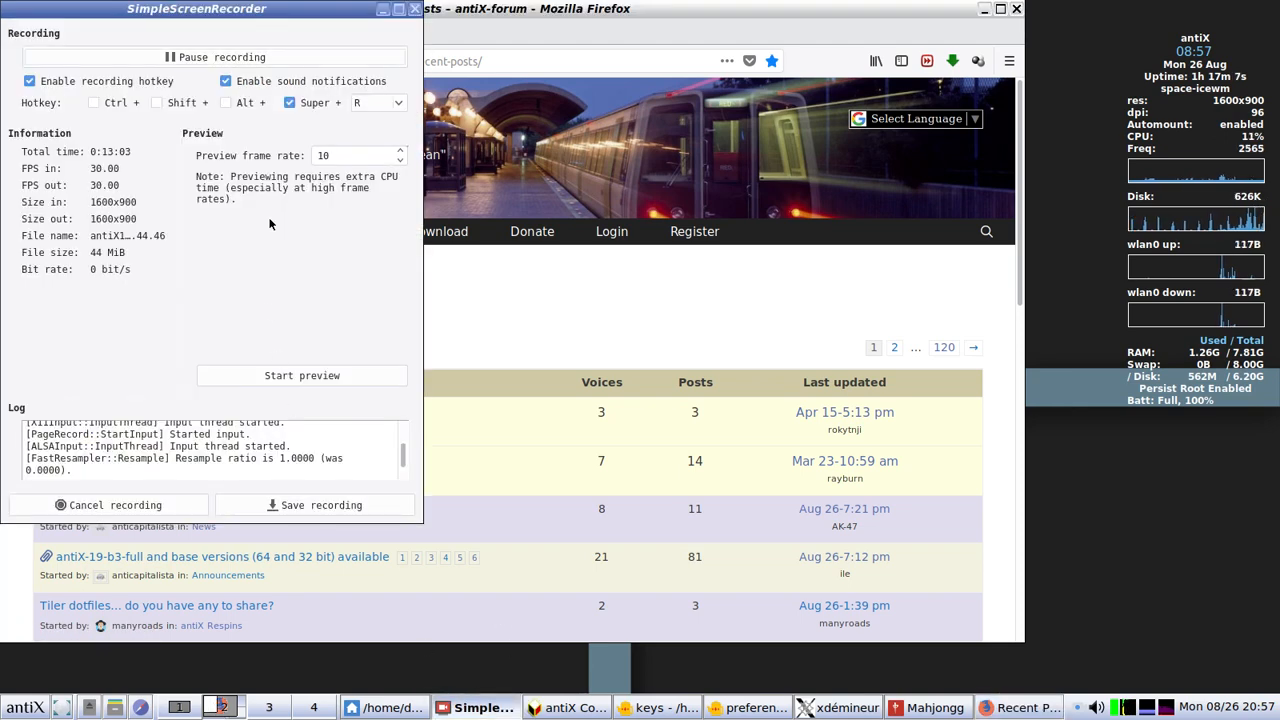